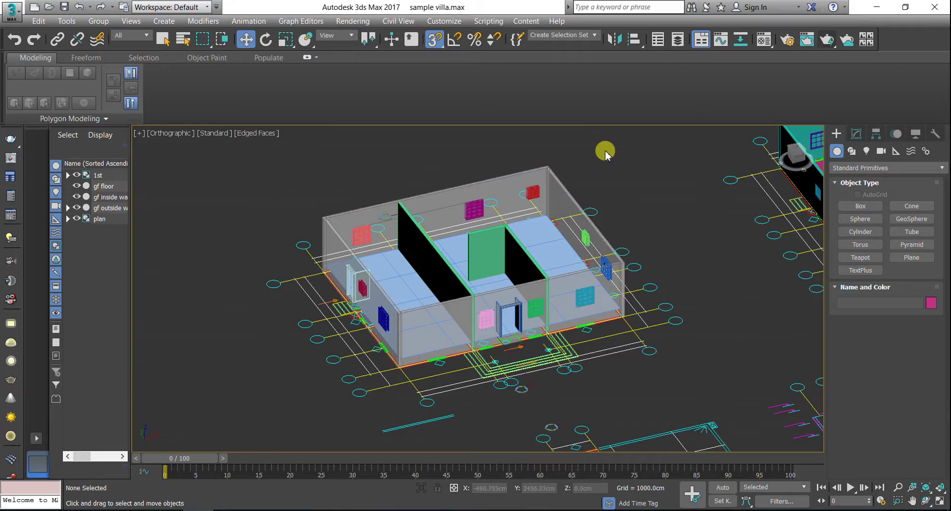
Step: Group the 15 ground-floor walls, floor and openings as 'gf' and turn off see-through display
{"action": "left_click", "coordinate": [804, 165]}
{"action": "left_click_drag", "start_coordinate": [668, 173], "coordinate": [302, 313]}
{"action": "middle_click_drag", "start_coordinate": [378, 272], "coordinate": [431, 214], "text": "alt"}
{"action": "left_click", "coordinate": [99, 21]}
{"action": "left_click", "coordinate": [119, 31]}
{"action": "type", "text": "gf"}
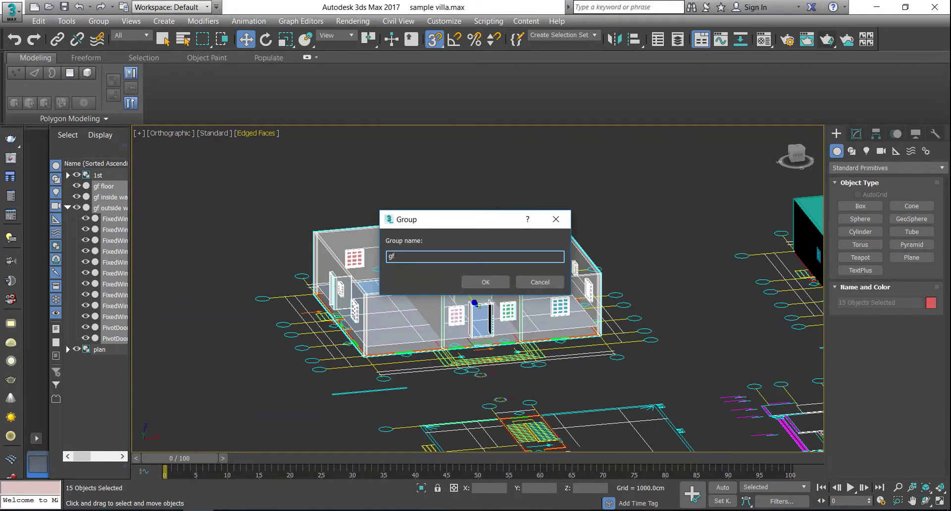
{"action": "key", "text": "Return"}
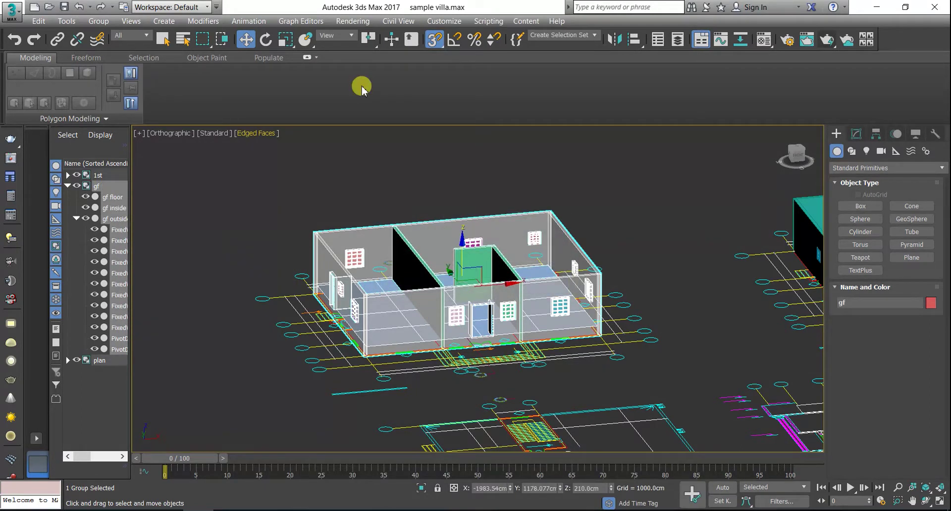
{"action": "key", "text": "alt+x"}
{"action": "left_click", "coordinate": [432, 141]}
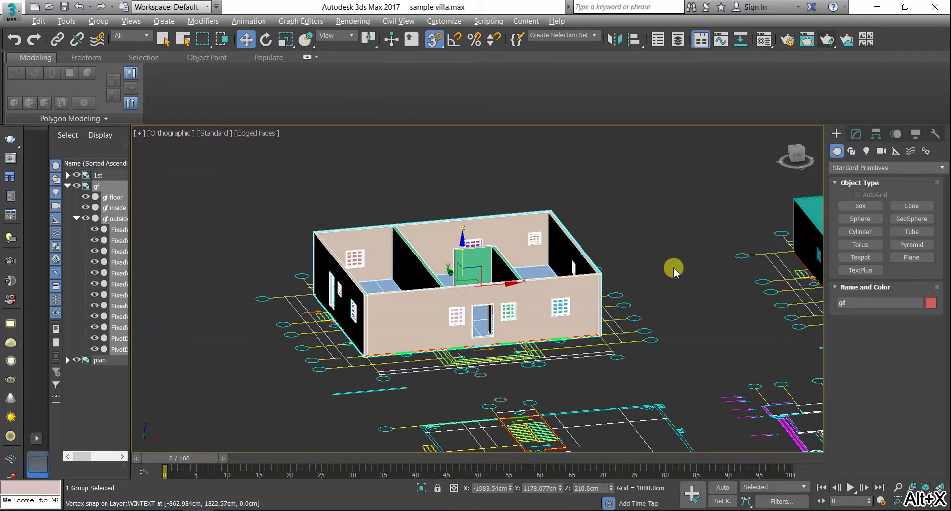
Step: In Top view, draw Plane002 (about 312.8 × 661.3 cm) over the front area and show it see-through
{"action": "left_click", "coordinate": [791, 156]}
{"action": "scroll", "coordinate": [436, 270], "scroll_direction": "up", "scroll_amount": 5}
{"action": "scroll", "coordinate": [444, 297], "scroll_direction": "up", "scroll_amount": 3}
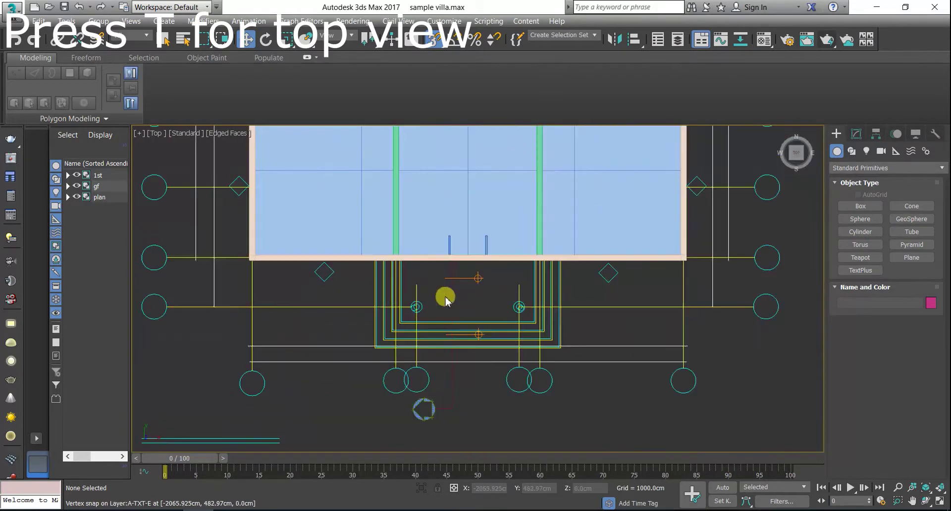
{"action": "scroll", "coordinate": [563, 310], "scroll_direction": "up", "scroll_amount": 1}
{"action": "scroll", "coordinate": [556, 304], "scroll_direction": "up", "scroll_amount": 2}
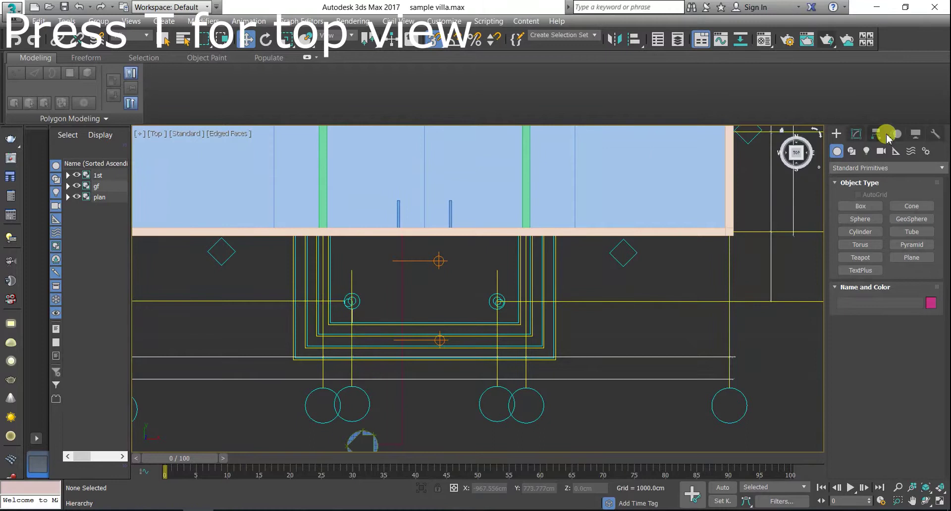
{"action": "left_click", "coordinate": [912, 258]}
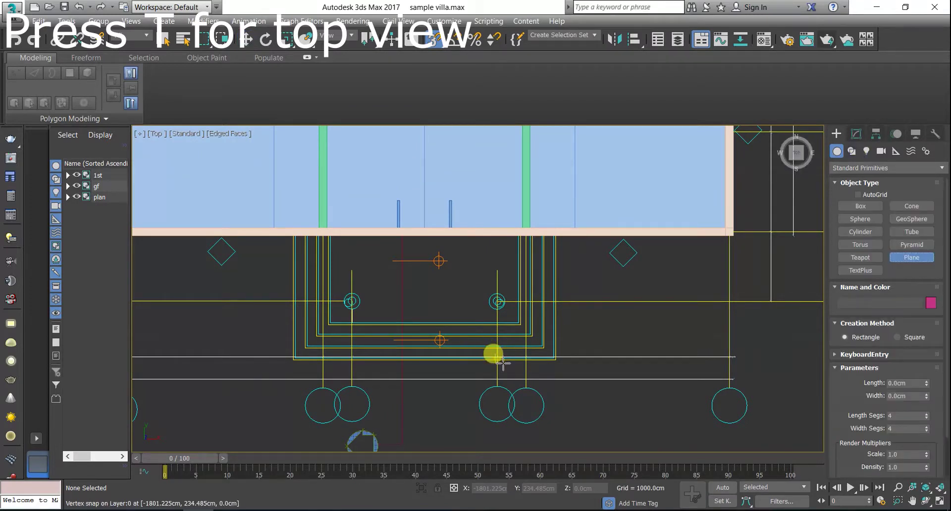
{"action": "scroll", "coordinate": [503, 364], "scroll_direction": "up", "scroll_amount": 1}
{"action": "scroll", "coordinate": [569, 193], "scroll_direction": "up", "scroll_amount": 1}
{"action": "mouse_move", "coordinate": [569, 194]}
{"action": "left_mouse_down"}
{"action": "mouse_move", "coordinate": [673, 203]}
{"action": "mouse_move", "coordinate": [333, 379]}
{"action": "mouse_move", "coordinate": [375, 341]}
{"action": "mouse_move", "coordinate": [409, 360]}
{"action": "left_mouse_up"}
{"action": "scroll", "coordinate": [599, 247], "scroll_direction": "down", "scroll_amount": 2}
{"action": "scroll", "coordinate": [375, 341], "scroll_direction": "up", "scroll_amount": 3}
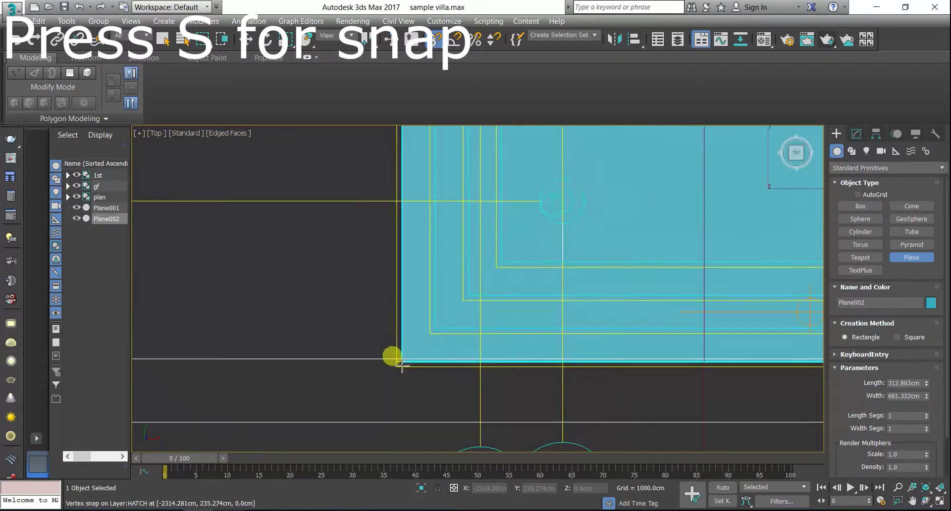
{"action": "scroll", "coordinate": [495, 305], "scroll_direction": "down", "scroll_amount": 3}
{"action": "middle_click_drag", "start_coordinate": [319, 409], "coordinate": [330, 365]}
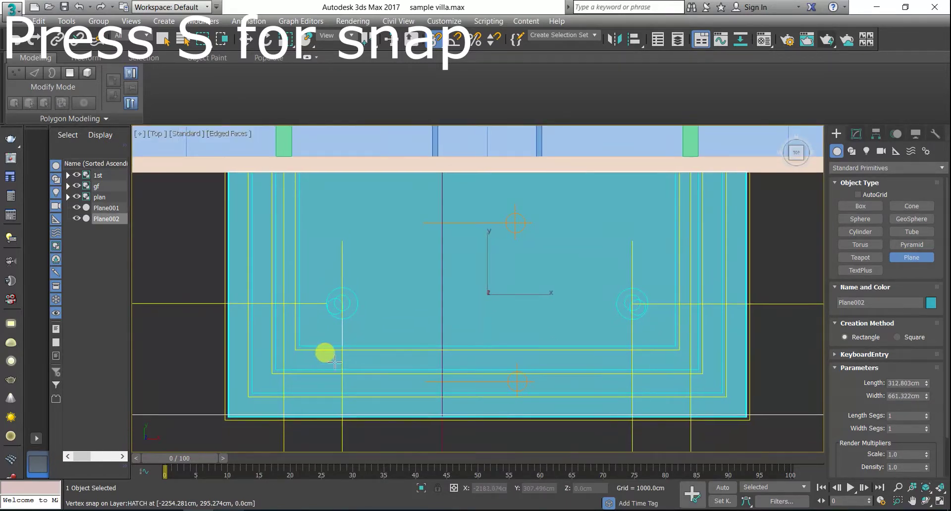
{"action": "key", "text": "alt+x"}
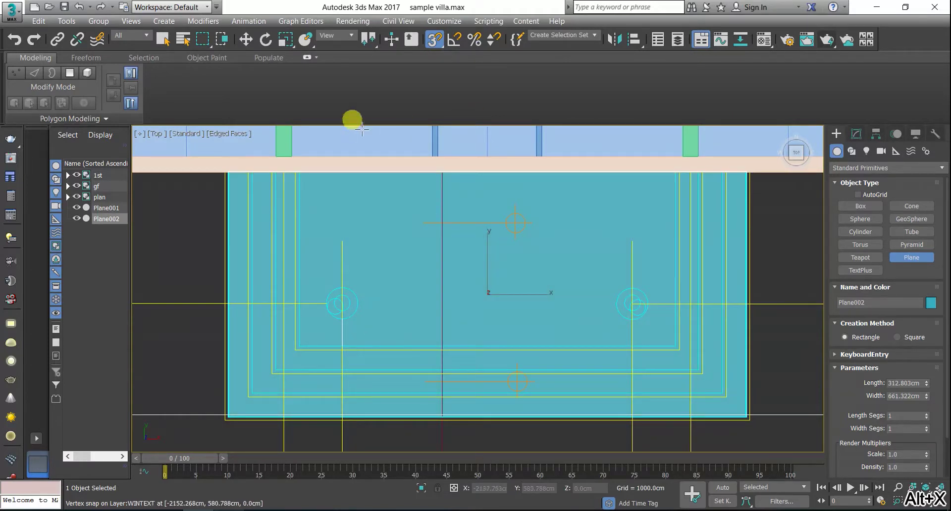
Step: Convert Plane002 to an Editable Poly and select its face in Polygon mode
{"action": "key", "text": "w"}
{"action": "right_click", "coordinate": [660, 248]}
{"action": "mouse_move", "coordinate": [717, 379]}
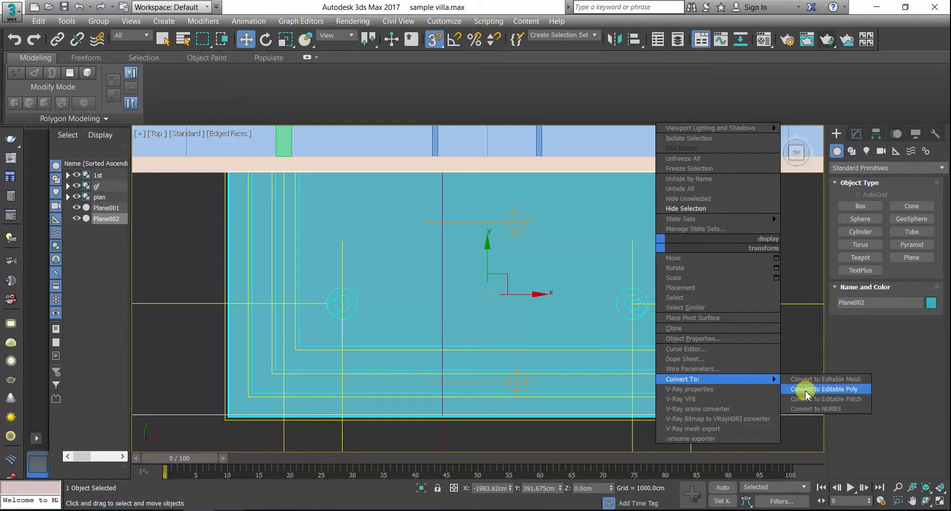
{"action": "left_click", "coordinate": [794, 389]}
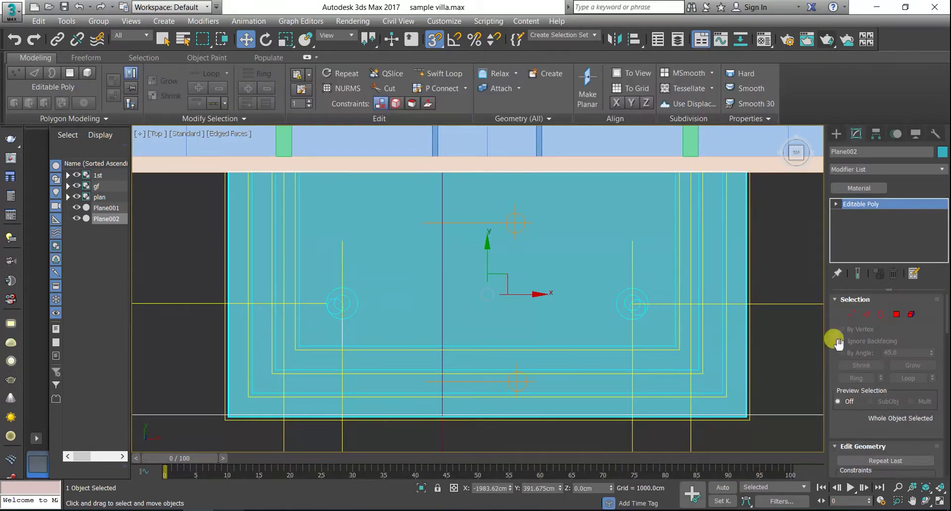
{"action": "left_click", "coordinate": [896, 314]}
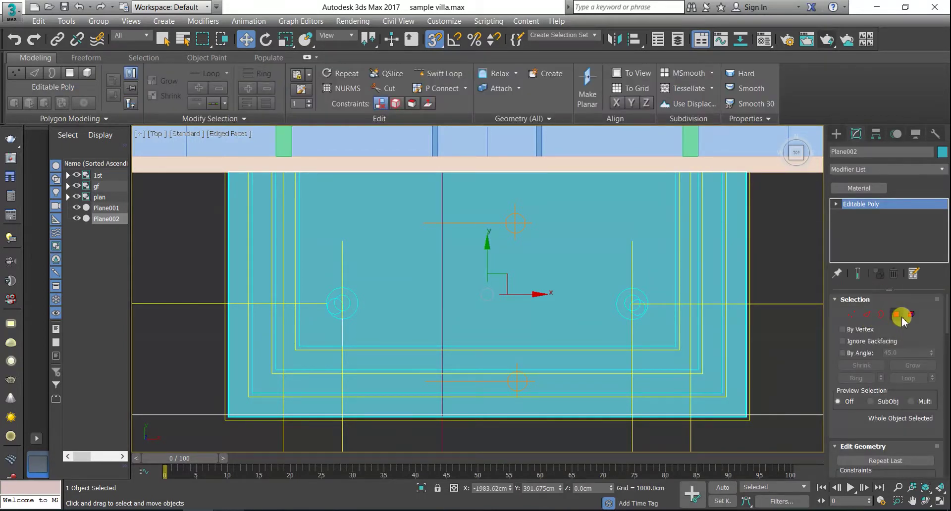
{"action": "left_click", "coordinate": [443, 179]}
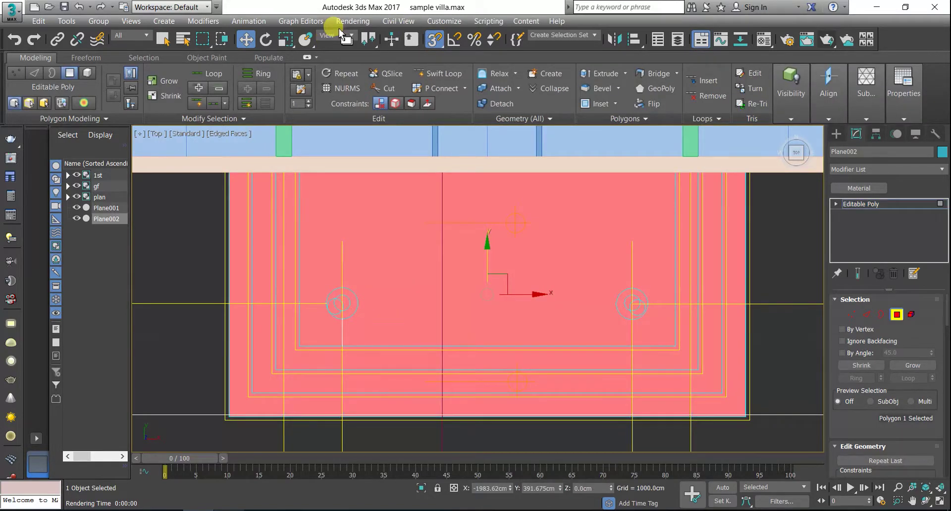
Step: QSlice Plane002 with vertical cuts snapped to the plan's vertices
{"action": "left_click", "coordinate": [389, 74]}
{"action": "middle_click_drag", "start_coordinate": [714, 206], "coordinate": [724, 164]}
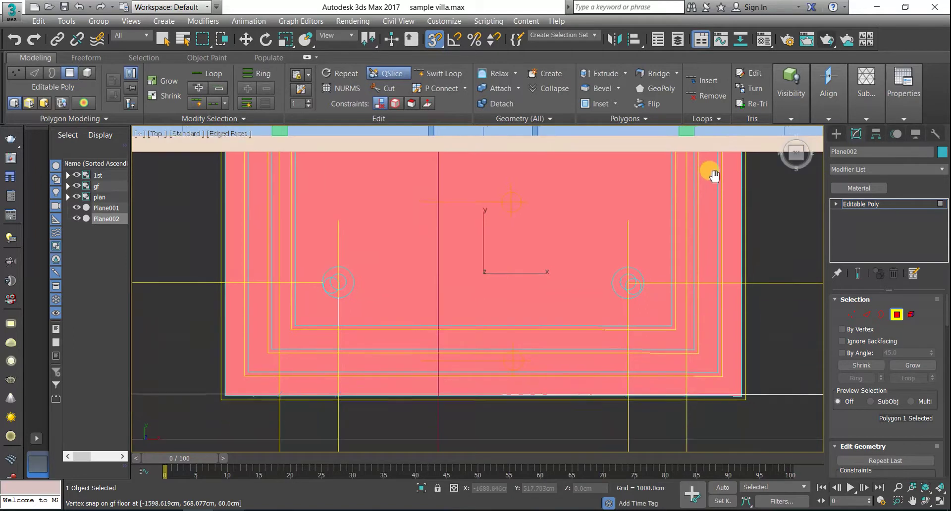
{"action": "left_click", "coordinate": [722, 374]}
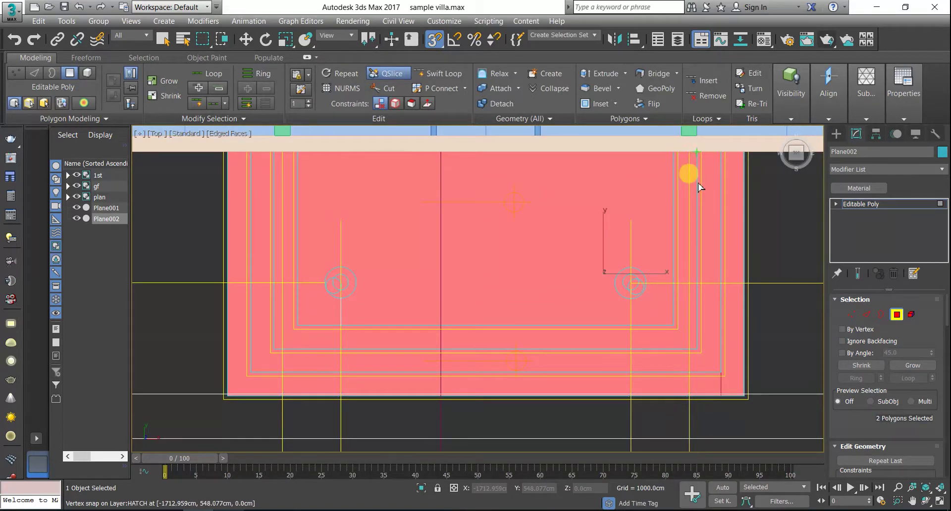
{"action": "left_click", "coordinate": [699, 350]}
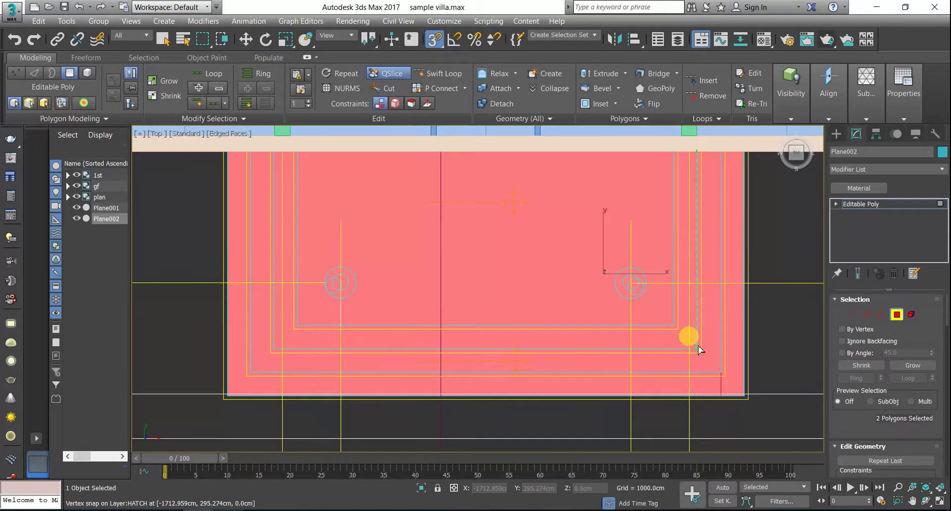
{"action": "left_click", "coordinate": [676, 160]}
{"action": "left_click", "coordinate": [675, 329]}
{"action": "left_click", "coordinate": [299, 159]}
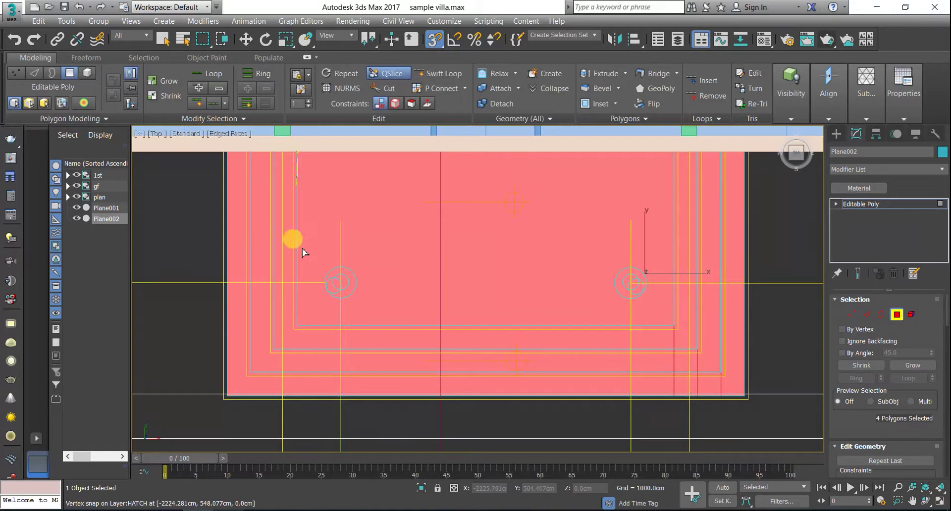
{"action": "left_click", "coordinate": [305, 326]}
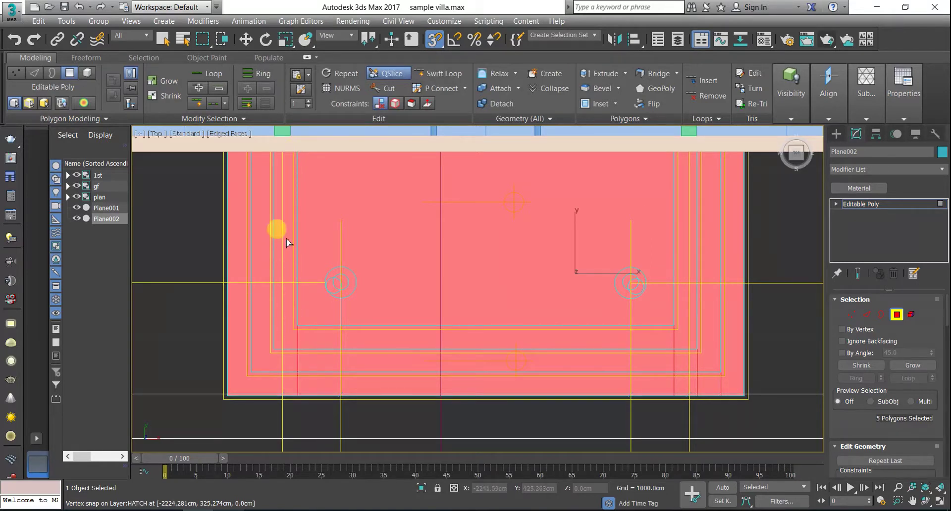
{"action": "left_click", "coordinate": [279, 163]}
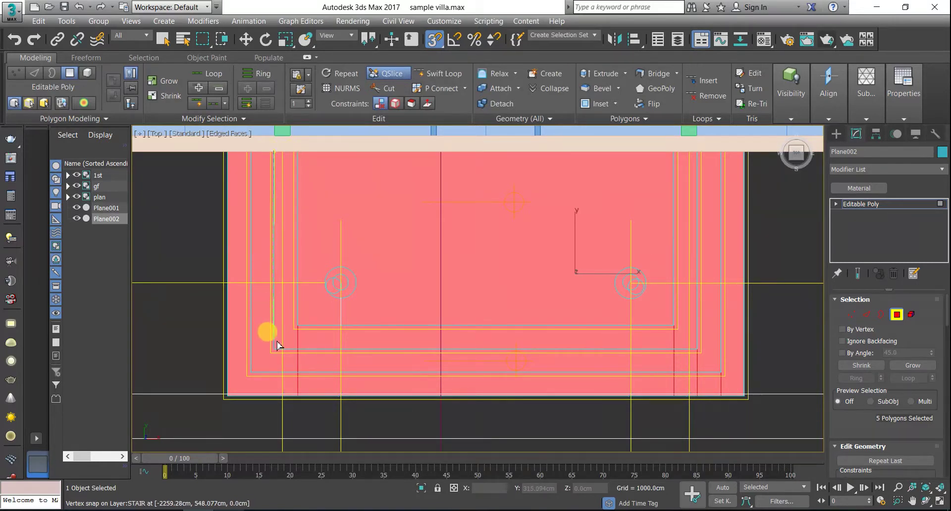
{"action": "left_click", "coordinate": [282, 341]}
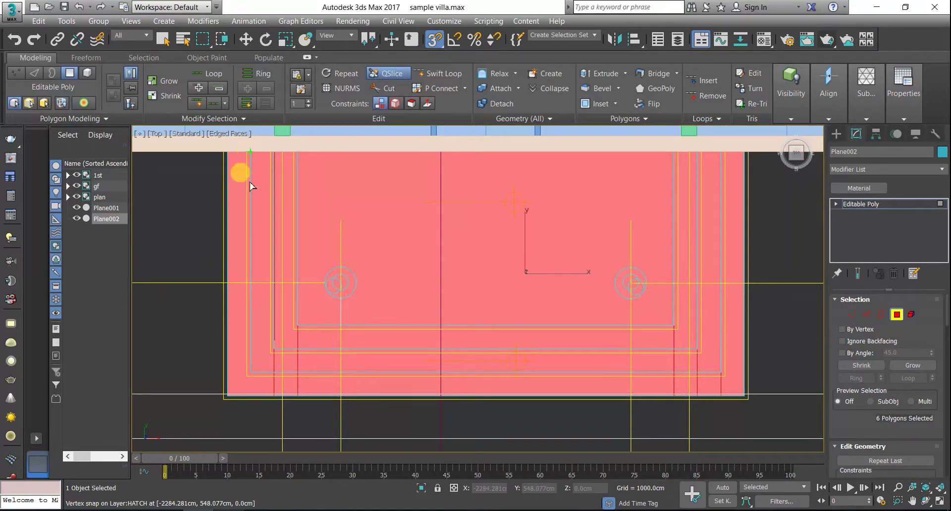
{"action": "left_click", "coordinate": [251, 366]}
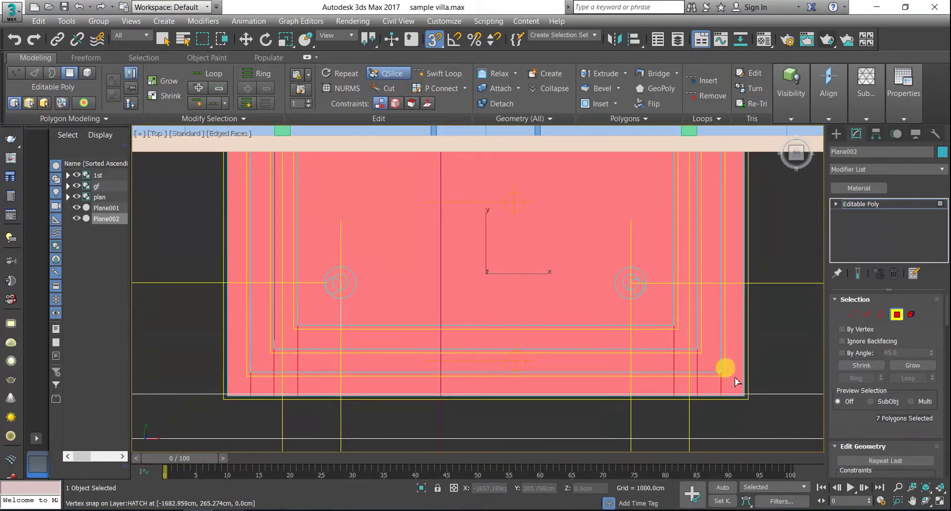
Step: Add horizontal QSlice cuts across the plane, dividing it into 28 polygons
{"action": "left_click", "coordinate": [268, 373]}
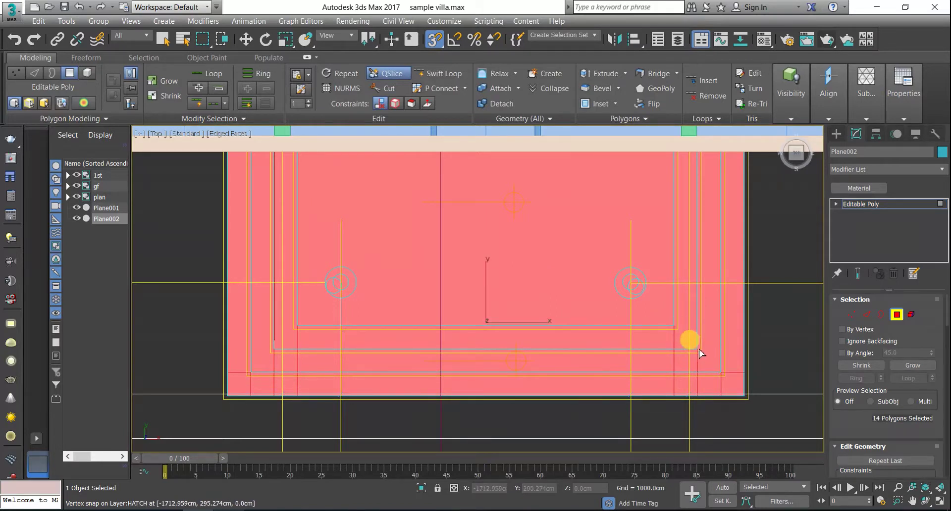
{"action": "left_click", "coordinate": [699, 349]}
{"action": "left_click", "coordinate": [277, 350]}
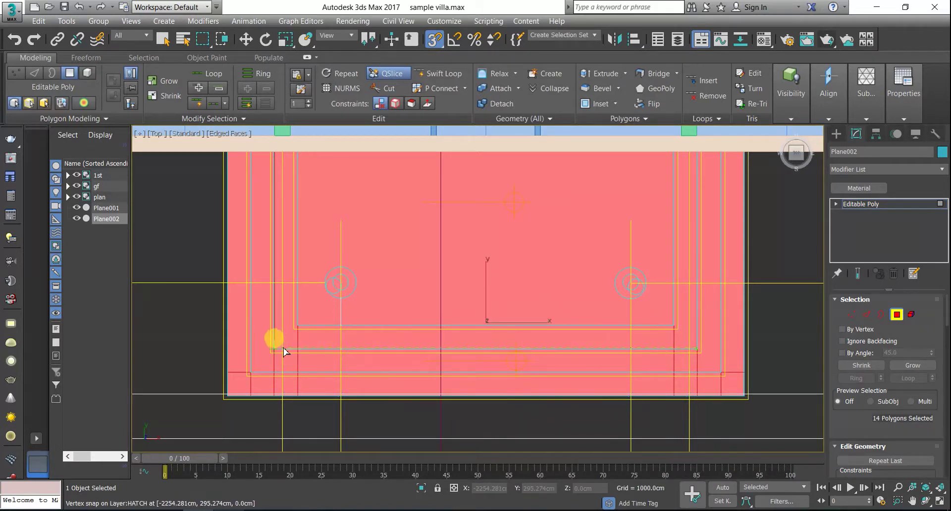
{"action": "left_click", "coordinate": [666, 330]}
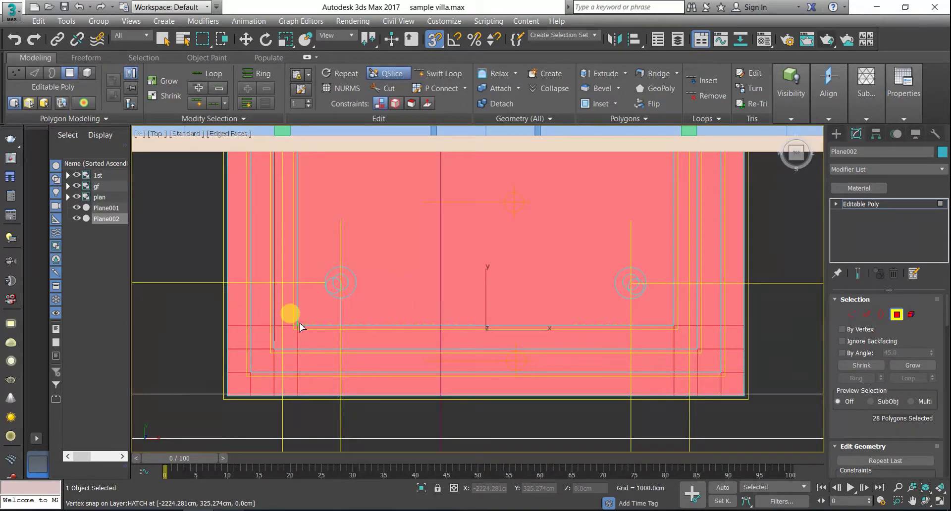
{"action": "left_click", "coordinate": [867, 315]}
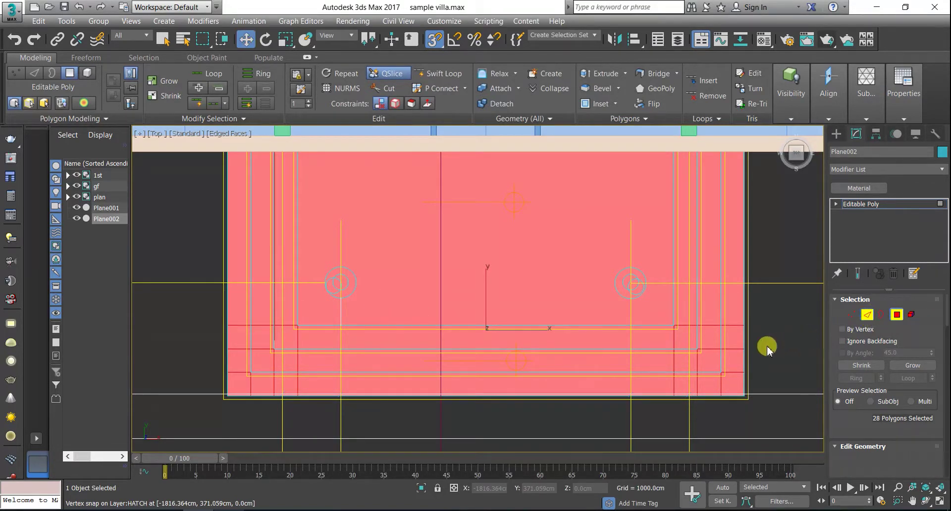
Step: Convert the selection to edges and try selecting the extra edges on the plane's right side
{"action": "key", "text": "ctrl+2"}
{"action": "scroll", "coordinate": [752, 214], "scroll_direction": "up", "scroll_amount": 2}
{"action": "scroll", "coordinate": [719, 336], "scroll_direction": "up", "scroll_amount": 2}
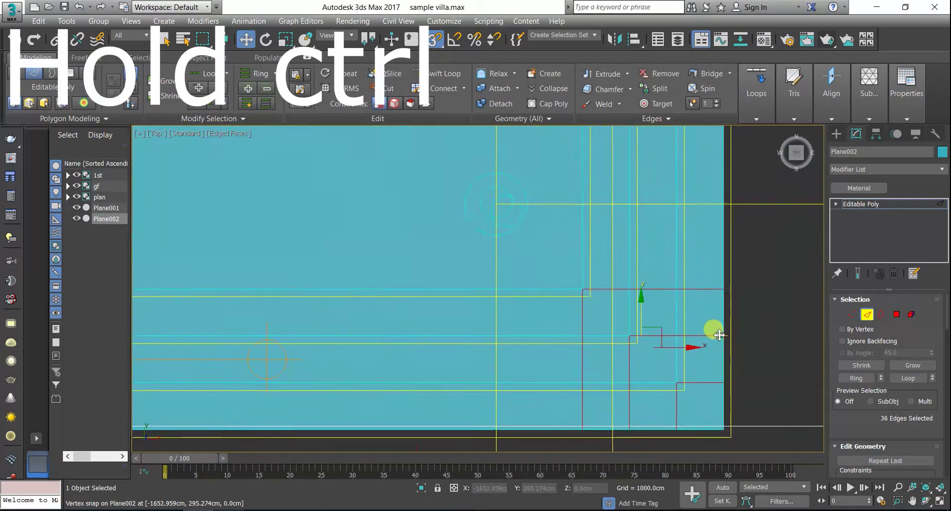
{"action": "scroll", "coordinate": [719, 336], "scroll_direction": "up", "scroll_amount": 2}
{"action": "left_click", "coordinate": [770, 248]}
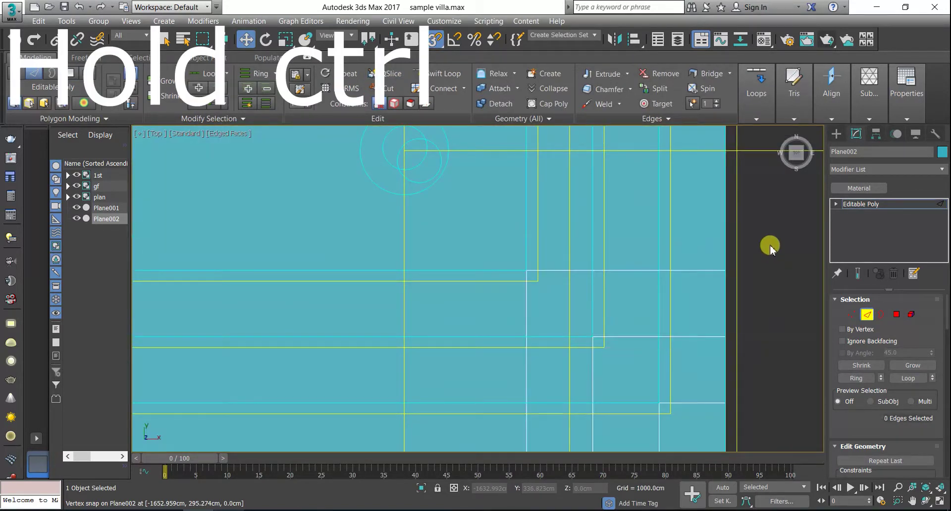
{"action": "scroll", "coordinate": [728, 270], "scroll_direction": "down", "scroll_amount": 2}
{"action": "mouse_move", "coordinate": [715, 257]}
{"action": "left_mouse_down", "text": "ctrl"}
{"action": "mouse_move", "coordinate": [699, 388]}
{"action": "mouse_move", "coordinate": [563, 393]}
{"action": "left_mouse_up", "text": "ctrl"}
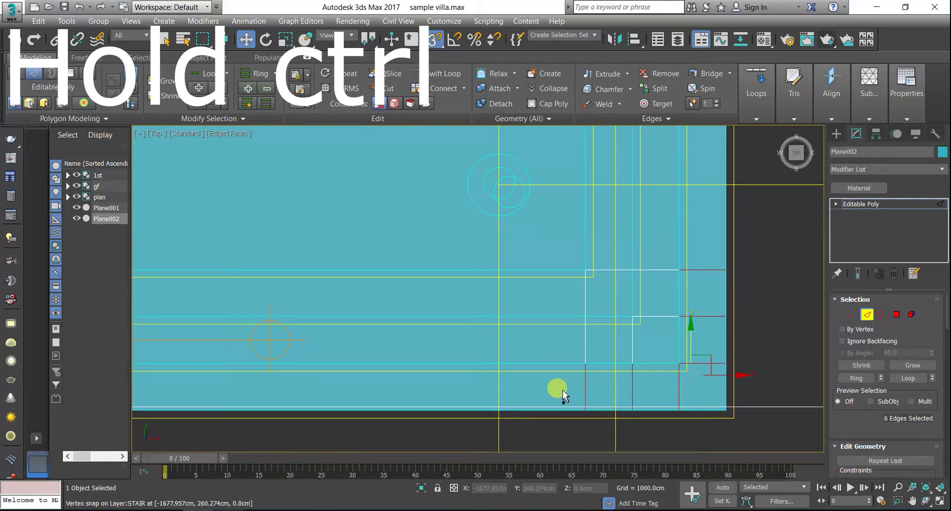
{"action": "left_click_drag", "start_coordinate": [666, 246], "coordinate": [673, 287], "text": "ctrl"}
{"action": "left_click_drag", "start_coordinate": [658, 340], "coordinate": [567, 349], "text": "ctrl"}
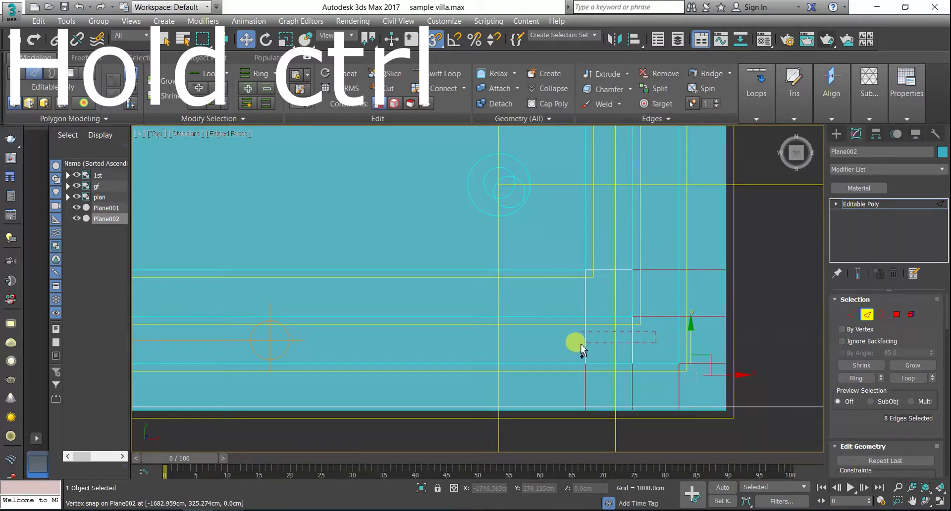
{"action": "mouse_move", "coordinate": [613, 244]}
{"action": "left_mouse_down", "text": "ctrl"}
{"action": "mouse_move", "coordinate": [617, 315]}
{"action": "mouse_move", "coordinate": [562, 303]}
{"action": "left_mouse_up", "text": "ctrl"}
{"action": "left_click", "coordinate": [557, 308]}
Step: Select the unneeded edges near the plane's left corner and remove them
{"action": "scroll", "coordinate": [556, 303], "scroll_direction": "down", "scroll_amount": 3}
{"action": "scroll", "coordinate": [253, 321], "scroll_direction": "up", "scroll_amount": 3}
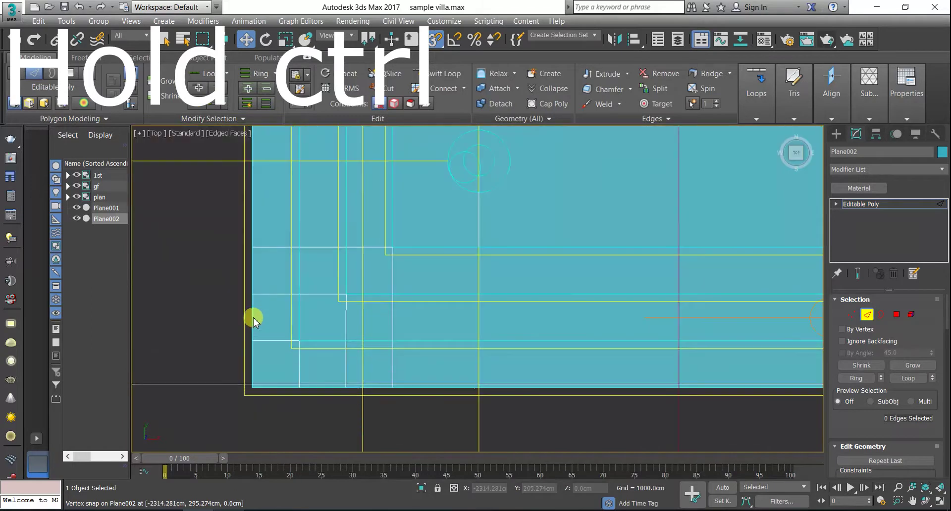
{"action": "left_click_drag", "start_coordinate": [287, 376], "coordinate": [259, 240], "text": "ctrl"}
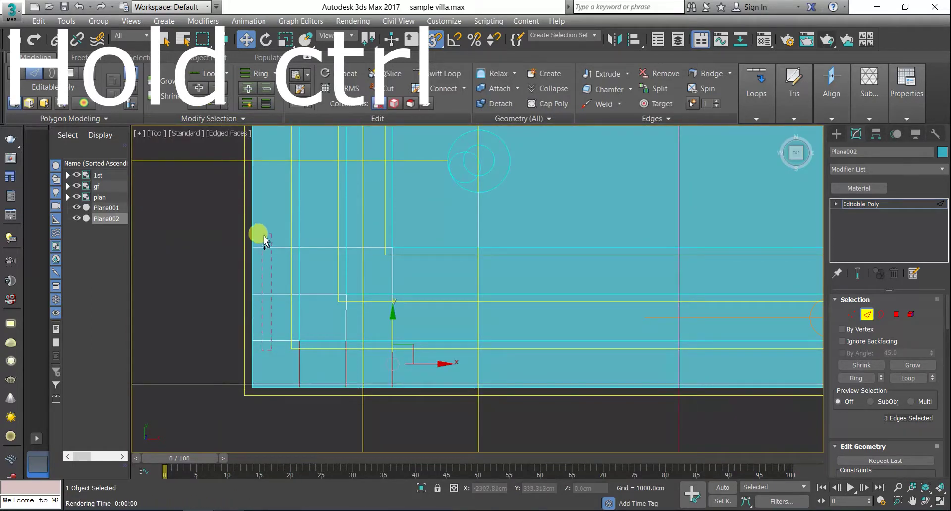
{"action": "left_click_drag", "start_coordinate": [306, 222], "coordinate": [303, 298], "text": "ctrl"}
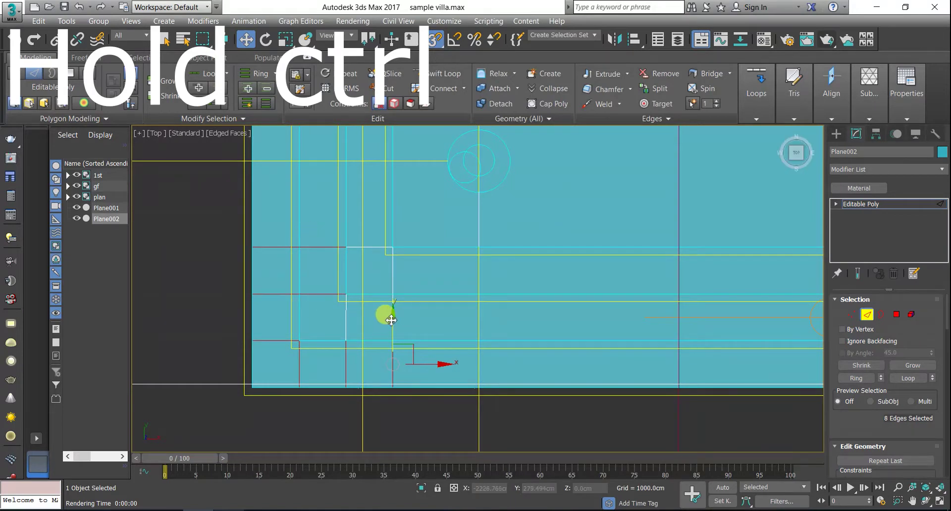
{"action": "left_click_drag", "start_coordinate": [420, 324], "coordinate": [323, 342], "text": "ctrl"}
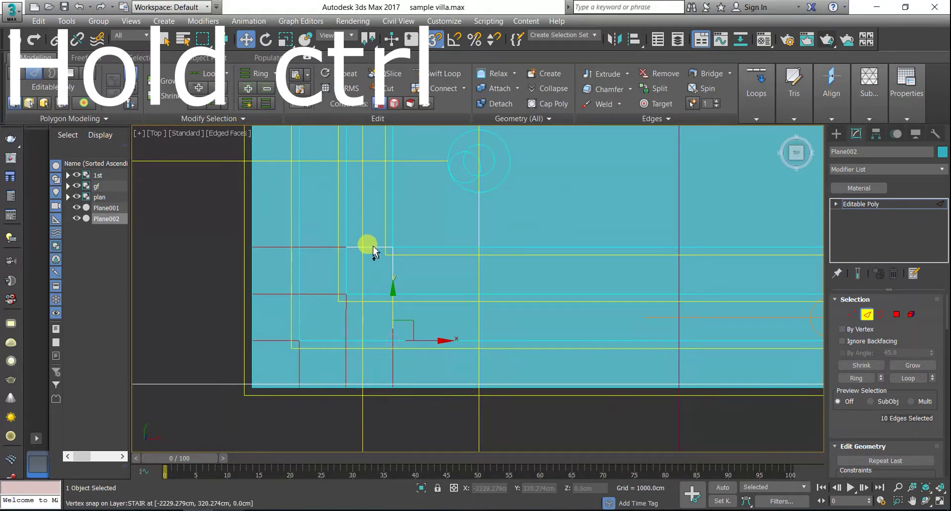
{"action": "key", "text": "BackSpace"}
{"action": "left_click", "coordinate": [372, 276], "text": "ctrl"}
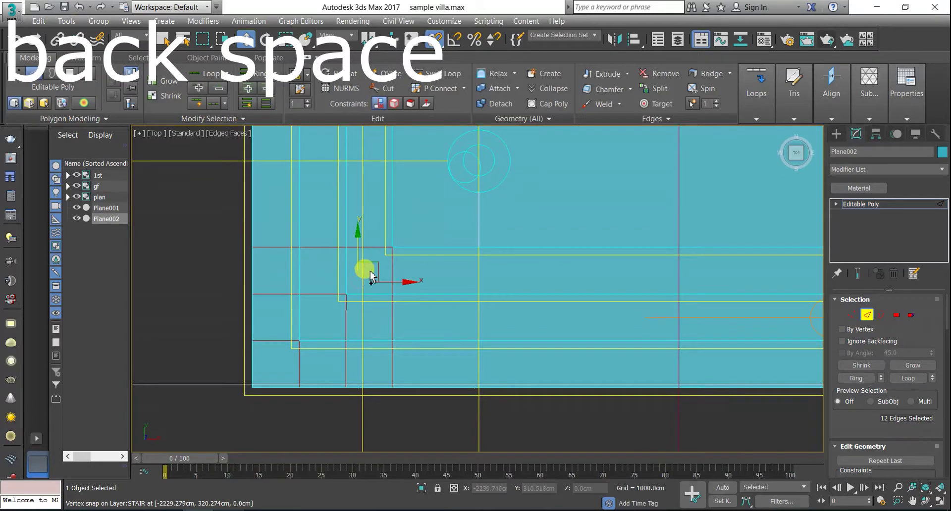
{"action": "key", "text": "BackSpace"}
Step: Pan to show the whole plane and save the villa scene
{"action": "scroll", "coordinate": [365, 267], "scroll_direction": "down", "scroll_amount": 2}
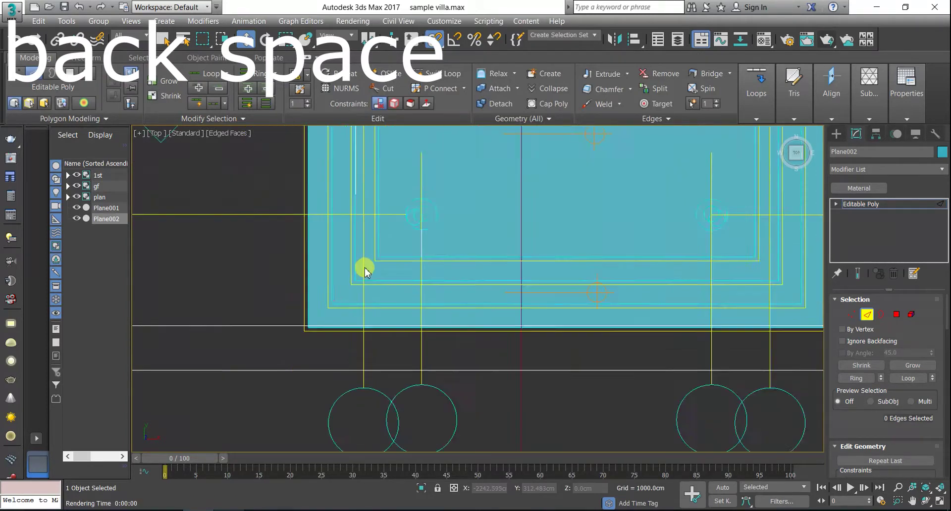
{"action": "scroll", "coordinate": [397, 266], "scroll_direction": "down", "scroll_amount": 3}
{"action": "mouse_move", "coordinate": [397, 265]}
{"action": "middle_mouse_down"}
{"action": "mouse_move", "coordinate": [425, 306]}
{"action": "mouse_move", "coordinate": [482, 267]}
{"action": "middle_mouse_up"}
{"action": "key", "text": "ctrl+s"}
Step: Select the plane's outer border ring and extrude it upward 15 cm
{"action": "scroll", "coordinate": [514, 280], "scroll_direction": "up", "scroll_amount": 2}
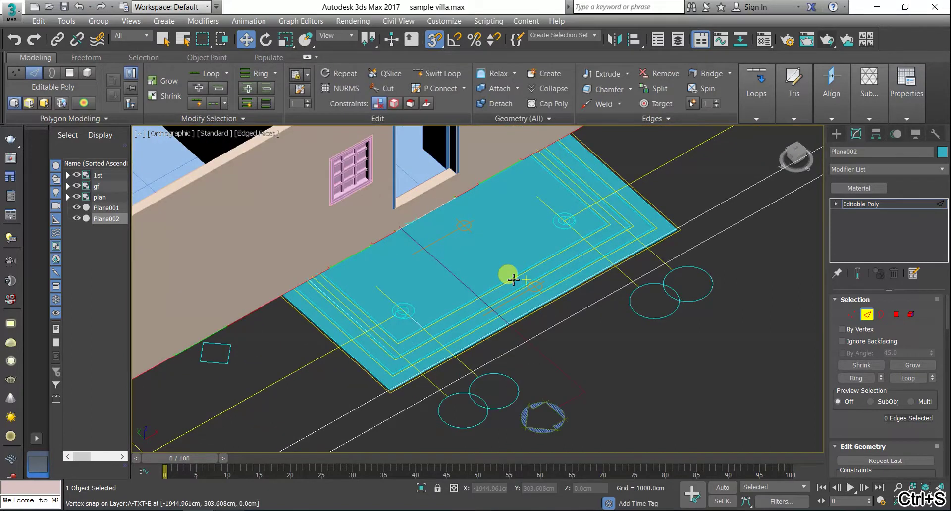
{"action": "left_click", "coordinate": [899, 319]}
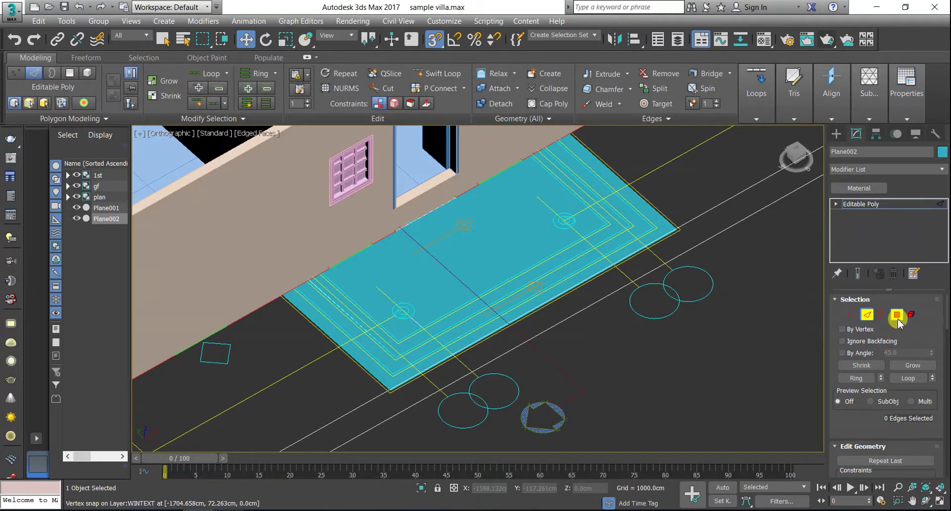
{"action": "left_click", "coordinate": [531, 302]}
{"action": "key", "text": "4"}
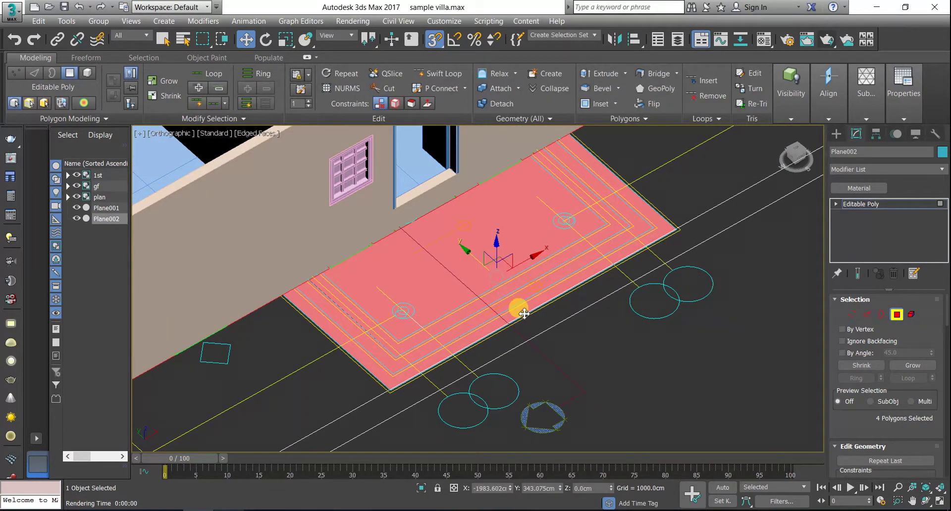
{"action": "left_click", "coordinate": [525, 313]}
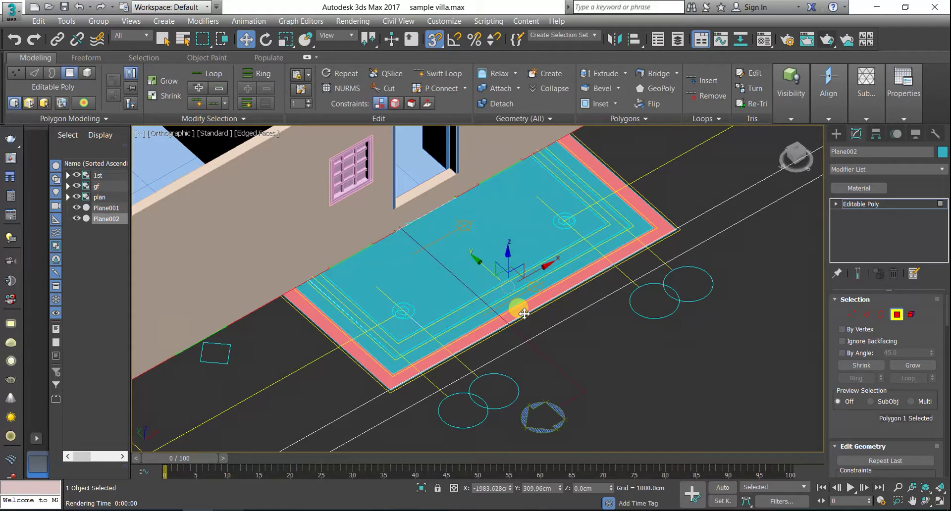
{"action": "left_click", "coordinate": [626, 75]}
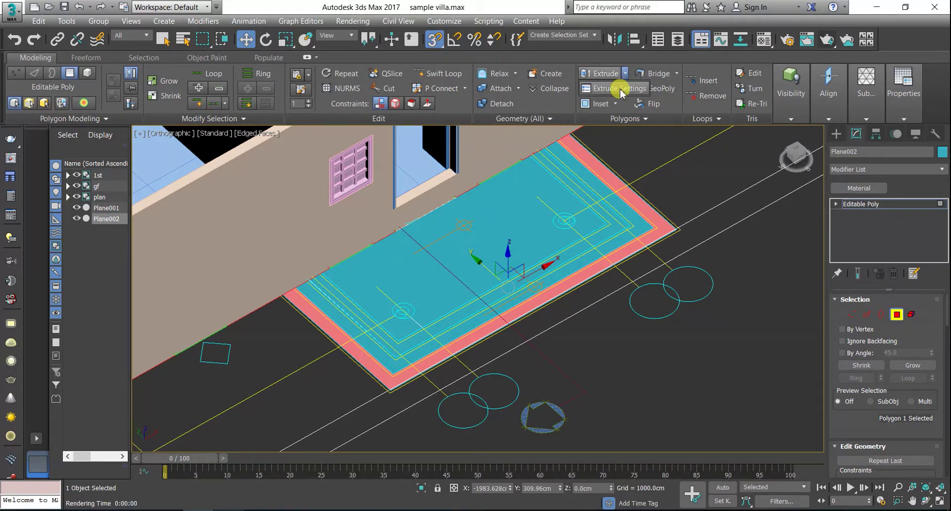
{"action": "left_click", "coordinate": [626, 100]}
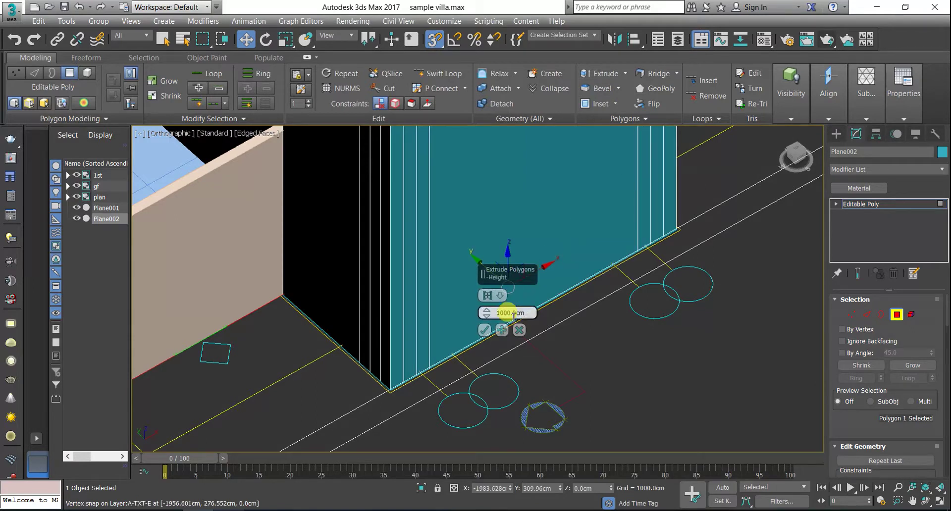
{"action": "type", "text": "15"}
{"action": "key", "text": "Return"}
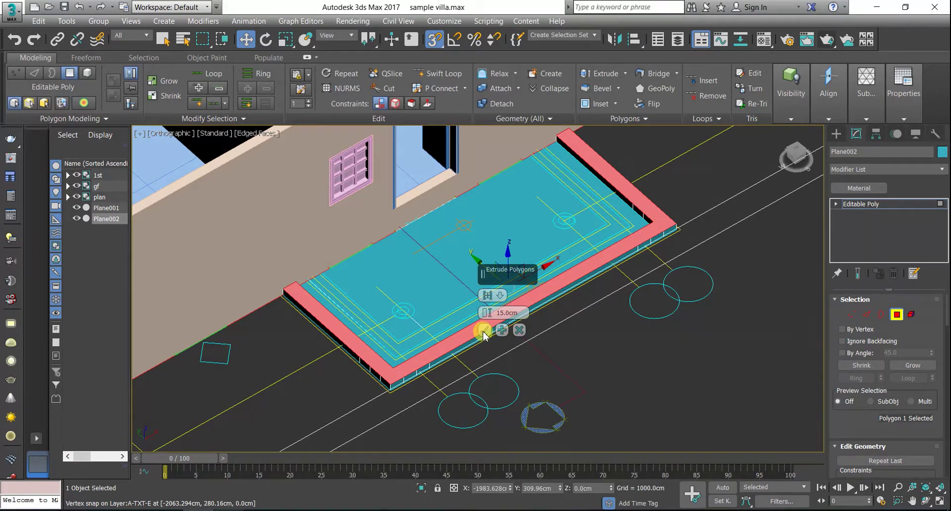
{"action": "left_click", "coordinate": [483, 333]}
Step: Extrude the border's top face again, settling on a 15 cm step with Apply and Continue
{"action": "scroll", "coordinate": [477, 293], "scroll_direction": "up", "scroll_amount": 3}
{"action": "scroll", "coordinate": [515, 317], "scroll_direction": "up", "scroll_amount": 2}
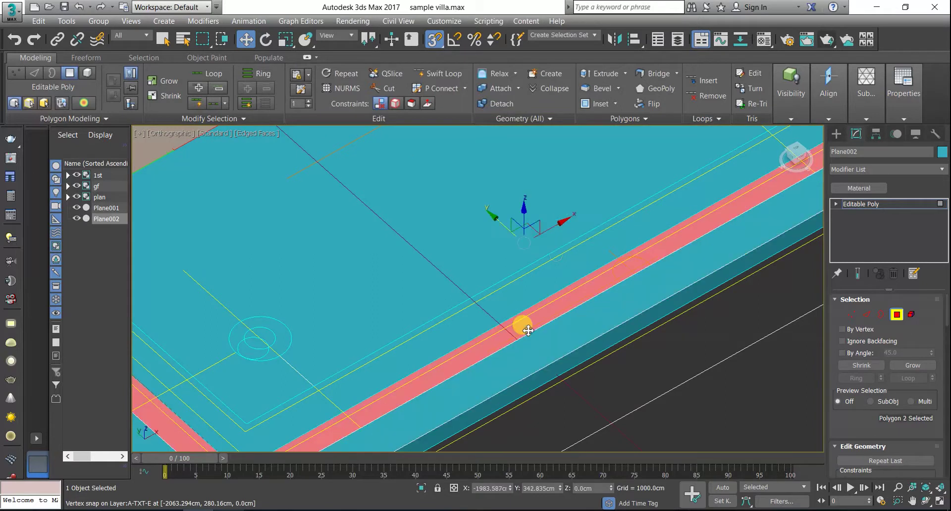
{"action": "scroll", "coordinate": [574, 276], "scroll_direction": "down", "scroll_amount": 2}
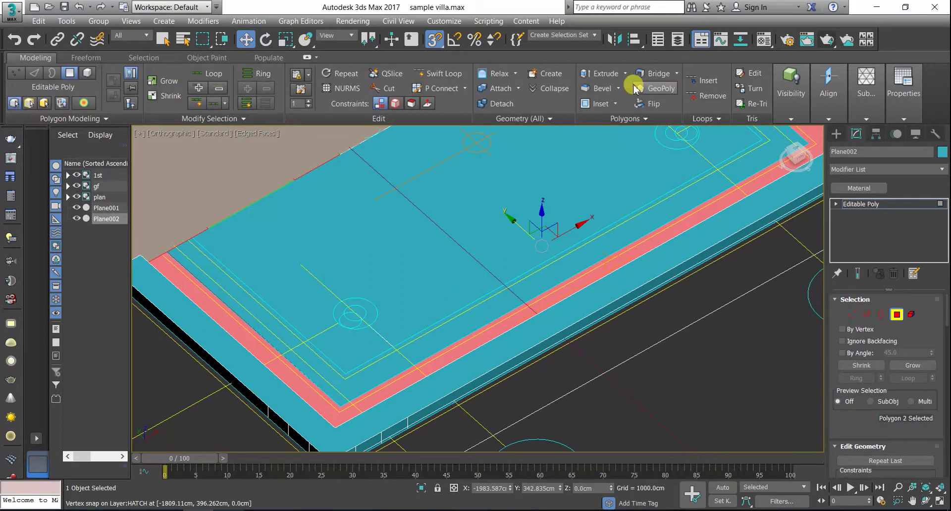
{"action": "left_click", "coordinate": [625, 74]}
{"action": "left_click", "coordinate": [618, 86]}
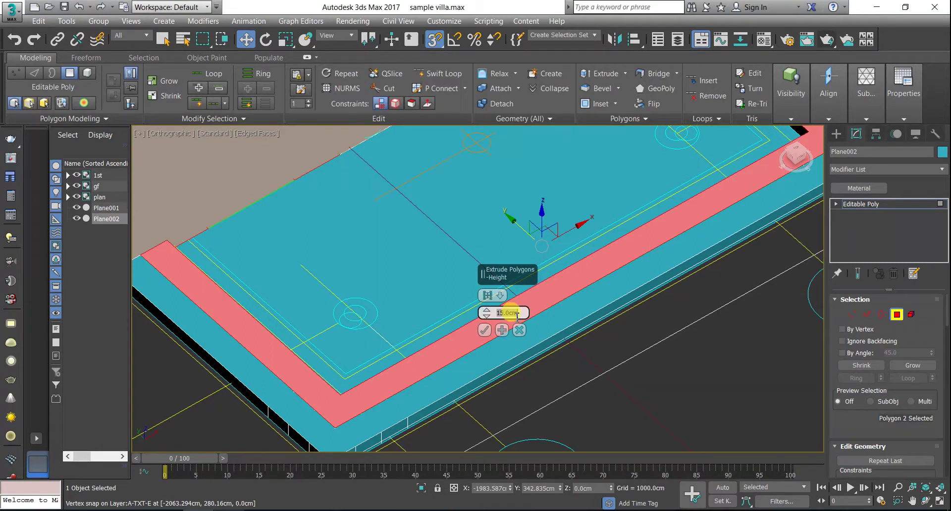
{"action": "type", "text": "30"}
{"action": "key", "text": "Return"}
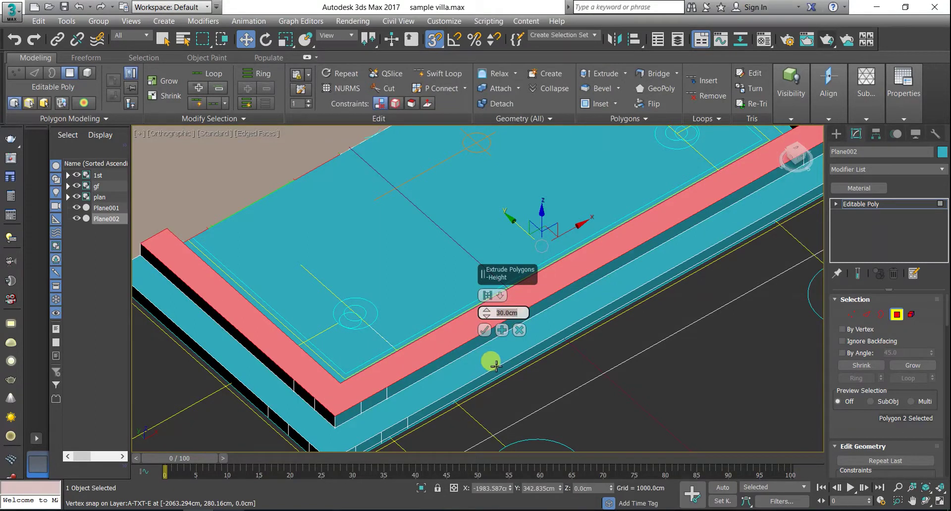
{"action": "left_click", "coordinate": [495, 339]}
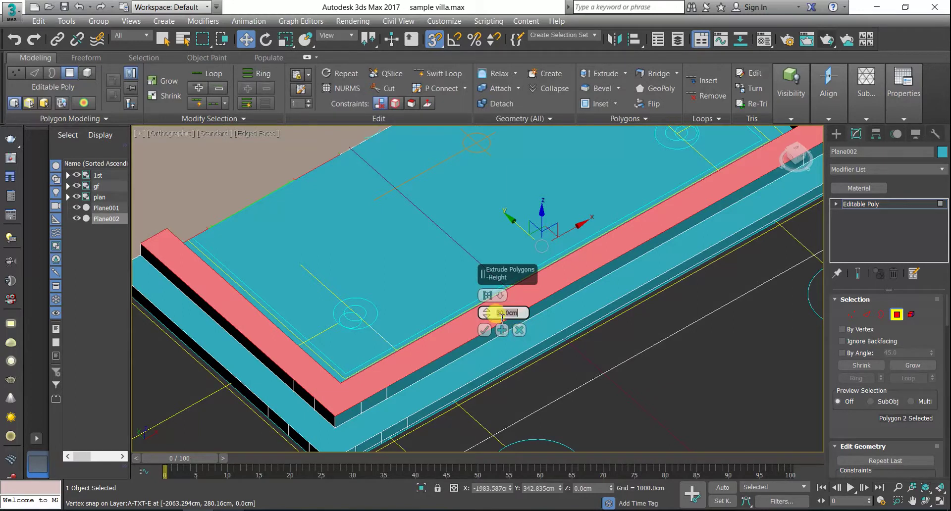
{"action": "type", "text": "45"}
{"action": "type", "text": "15"}
{"action": "key", "text": "Return"}
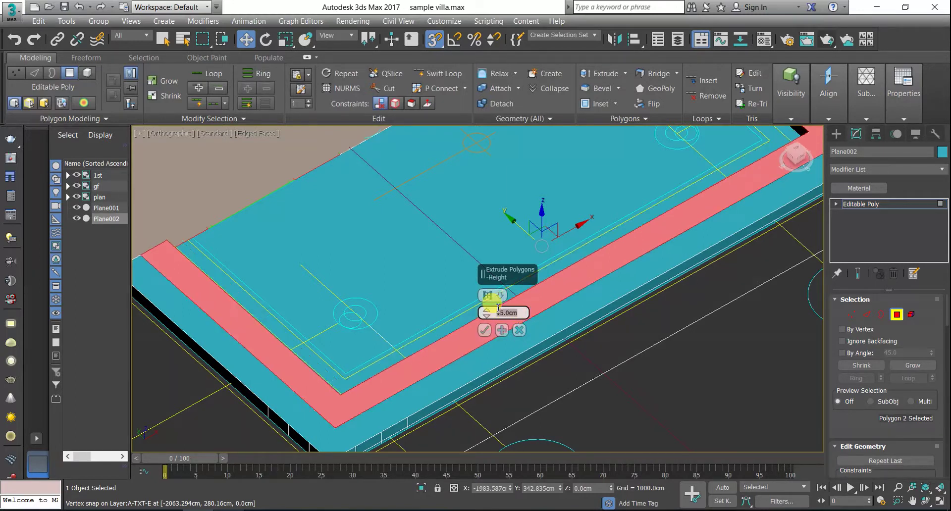
{"action": "left_click", "coordinate": [466, 350]}
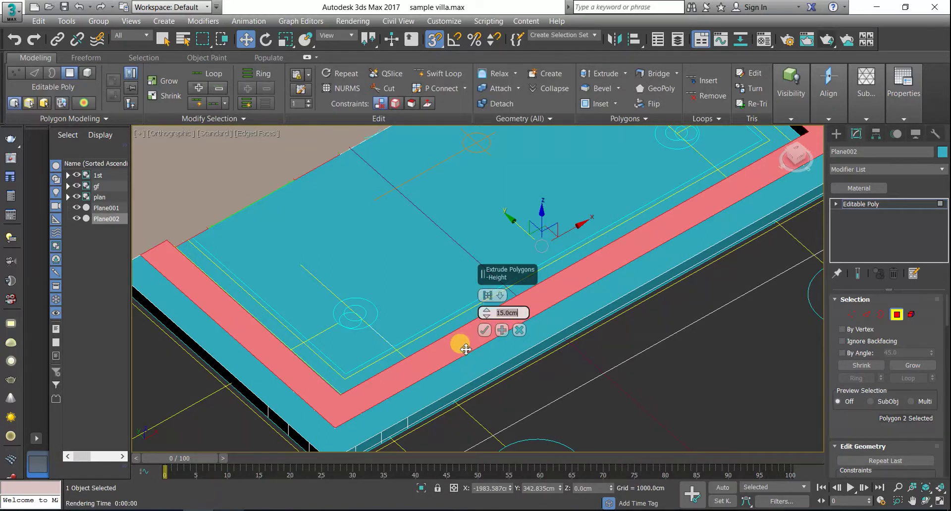
{"action": "left_click", "coordinate": [502, 330]}
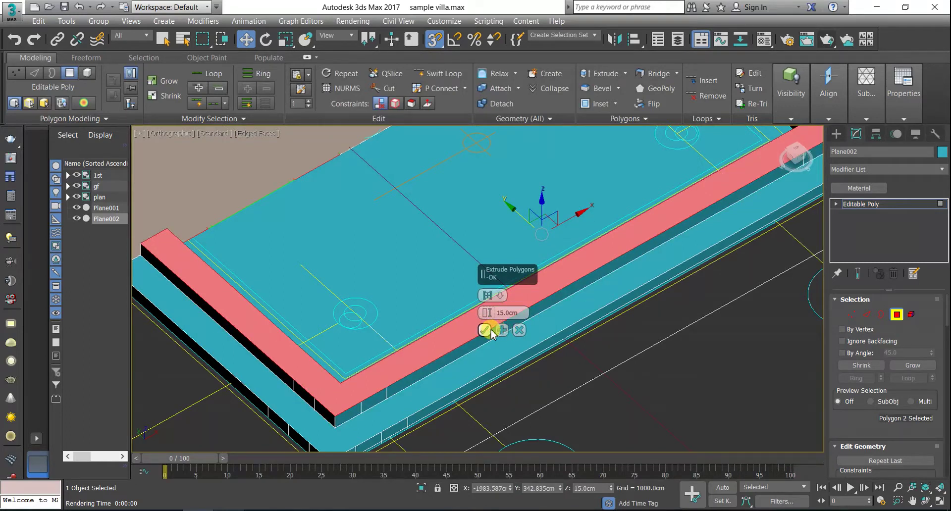
{"action": "left_click", "coordinate": [486, 330]}
{"action": "mouse_move", "coordinate": [463, 314]}
{"action": "middle_mouse_down", "text": "alt"}
{"action": "mouse_move", "coordinate": [498, 327]}
{"action": "mouse_move", "coordinate": [535, 310]}
{"action": "middle_mouse_up", "text": "alt"}
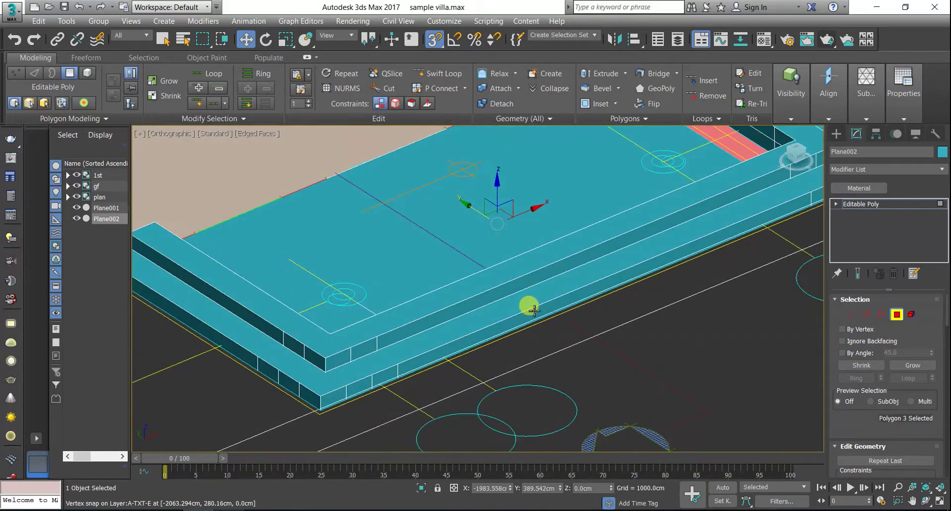
Step: Extrude the next inner ring upward in repeated 15 cm steps
{"action": "left_click", "coordinate": [625, 73]}
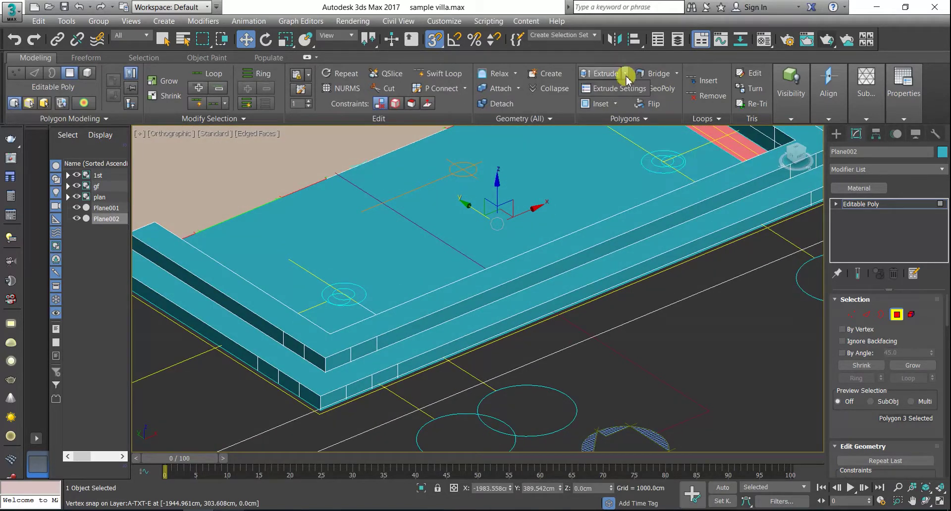
{"action": "left_click", "coordinate": [619, 88]}
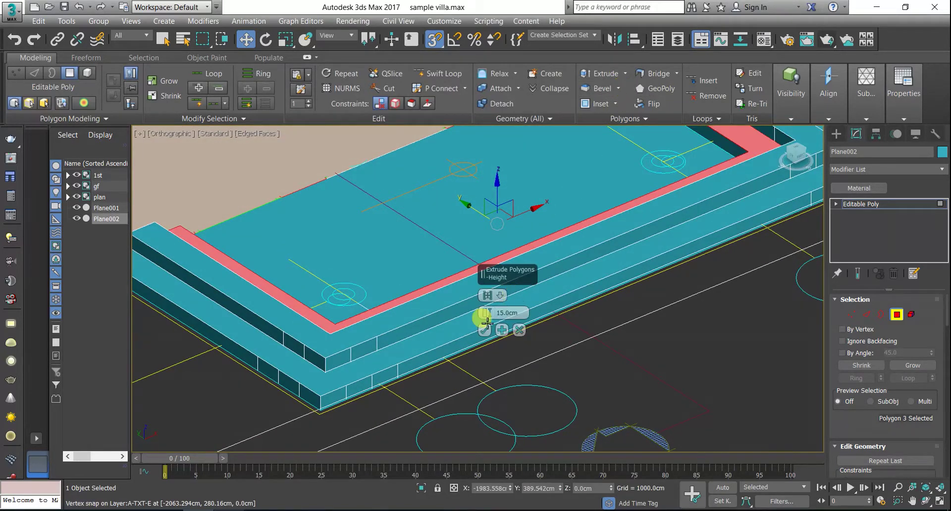
{"action": "left_click", "coordinate": [501, 331]}
{"action": "left_click", "coordinate": [501, 331]}
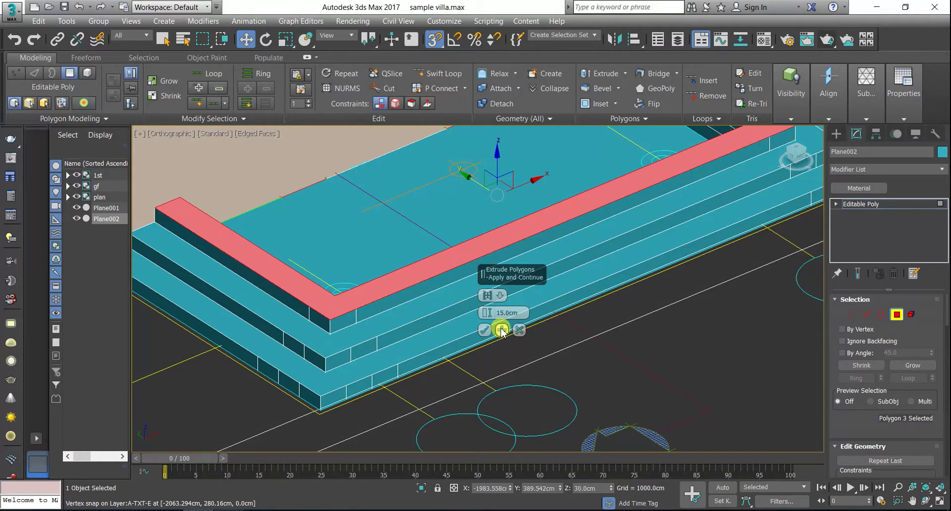
{"action": "left_click", "coordinate": [485, 330]}
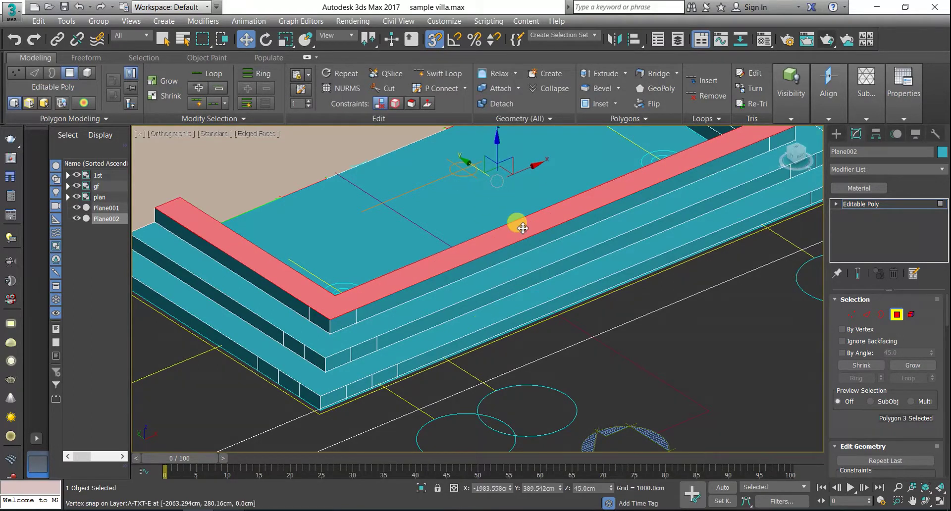
Step: Extrude the large top face in 15 cm steps so it rises to 60 cm
{"action": "left_click", "coordinate": [477, 227]}
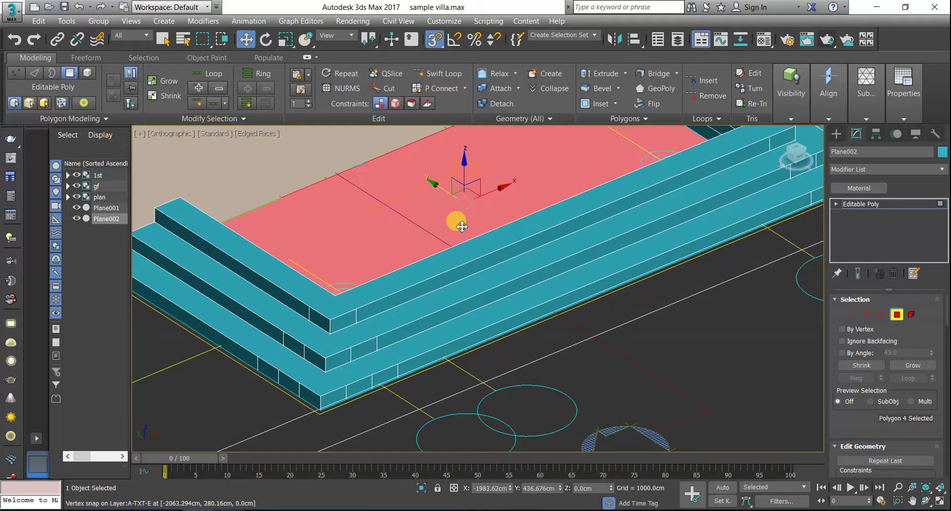
{"action": "left_click", "coordinate": [624, 73]}
{"action": "left_click", "coordinate": [609, 89]}
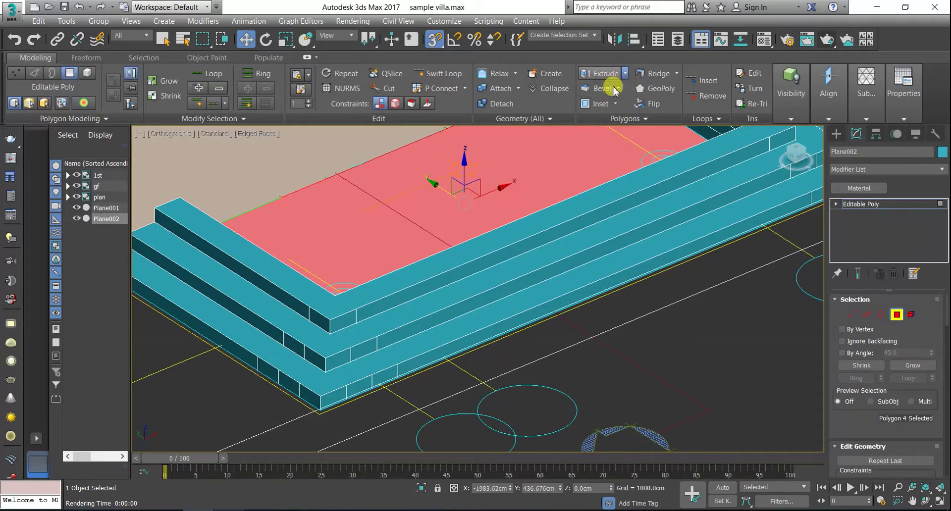
{"action": "left_click", "coordinate": [502, 330]}
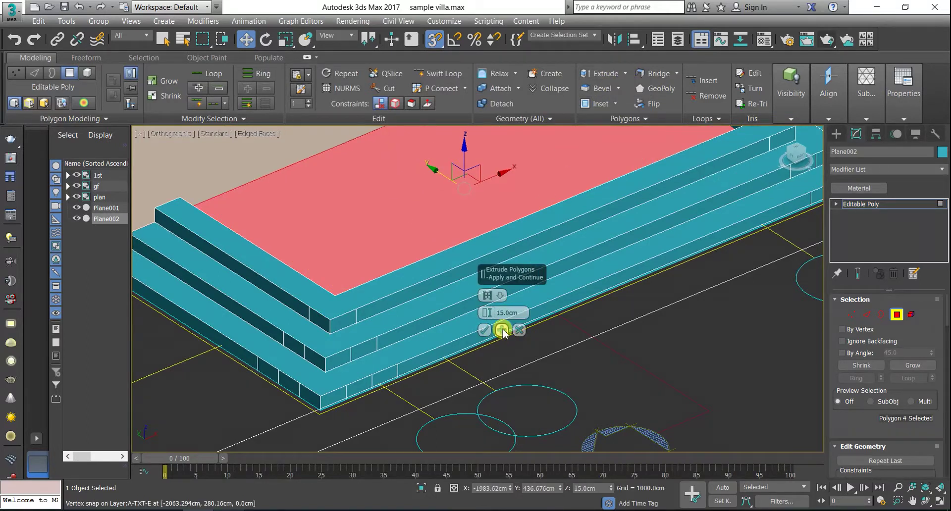
{"action": "left_click", "coordinate": [502, 330]}
{"action": "left_click", "coordinate": [502, 330]}
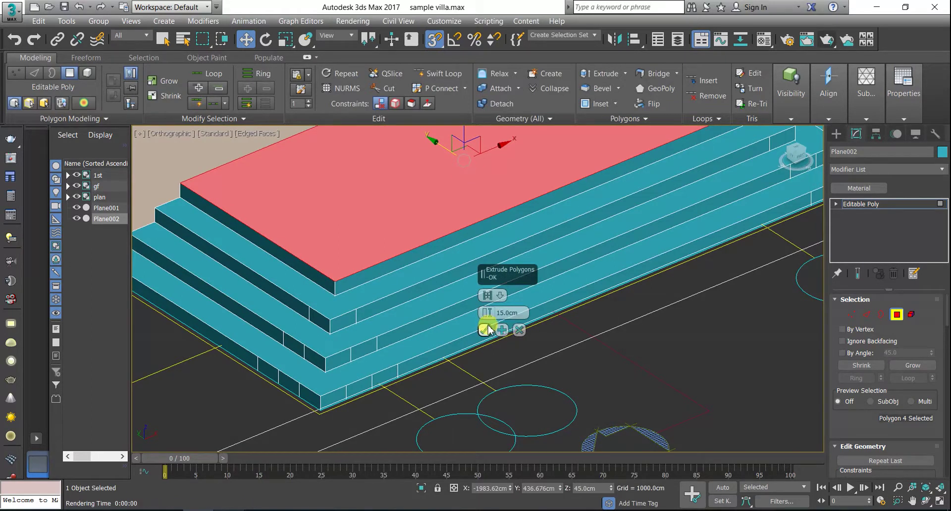
{"action": "left_click", "coordinate": [484, 330]}
{"action": "mouse_move", "coordinate": [487, 325]}
{"action": "middle_mouse_down", "text": "alt"}
{"action": "mouse_move", "coordinate": [510, 287]}
{"action": "mouse_move", "coordinate": [526, 289]}
{"action": "middle_mouse_up", "text": "alt"}
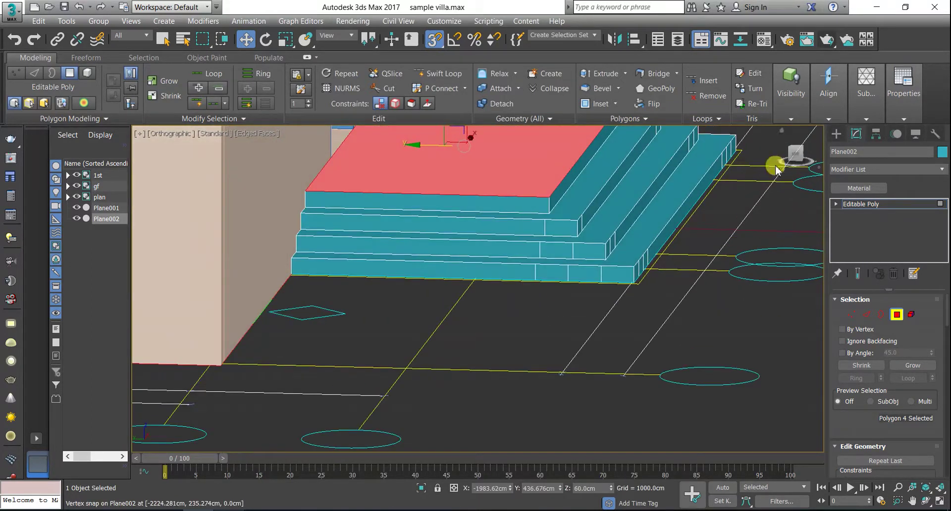
Step: From a side view, select the lower step edges and connect them with 3 segments
{"action": "left_click", "coordinate": [793, 156]}
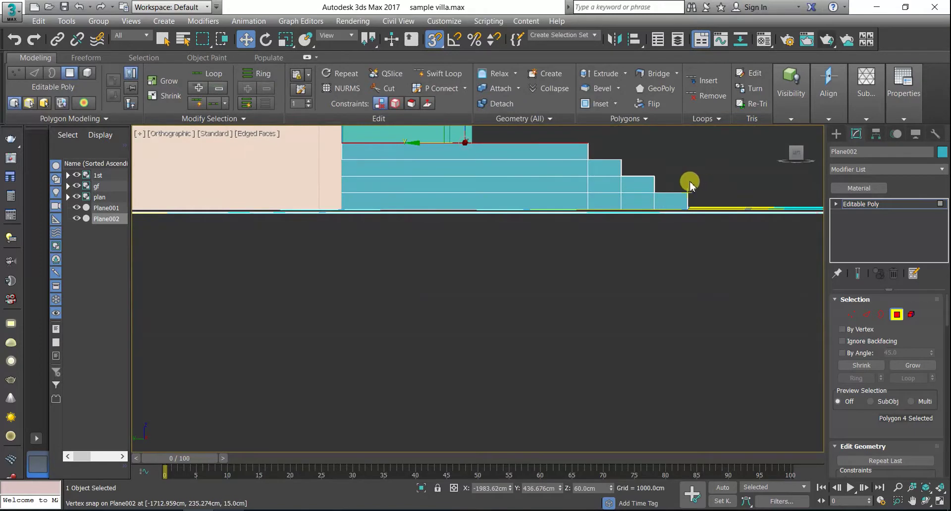
{"action": "scroll", "coordinate": [690, 184], "scroll_direction": "up", "scroll_amount": 2}
{"action": "left_click", "coordinate": [868, 317]}
{"action": "left_click_drag", "start_coordinate": [601, 203], "coordinate": [286, 197]}
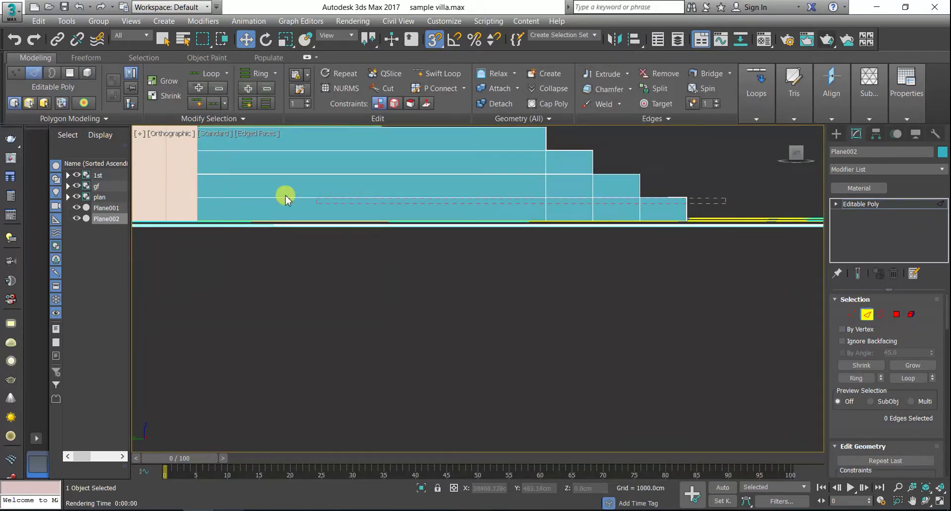
{"action": "left_click_drag", "start_coordinate": [171, 218], "coordinate": [171, 218]}
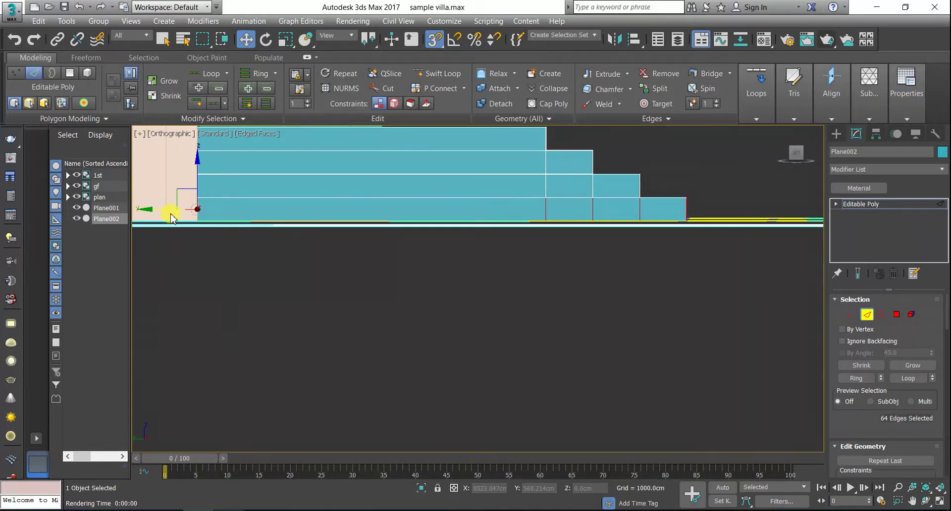
{"action": "left_click", "coordinate": [753, 85]}
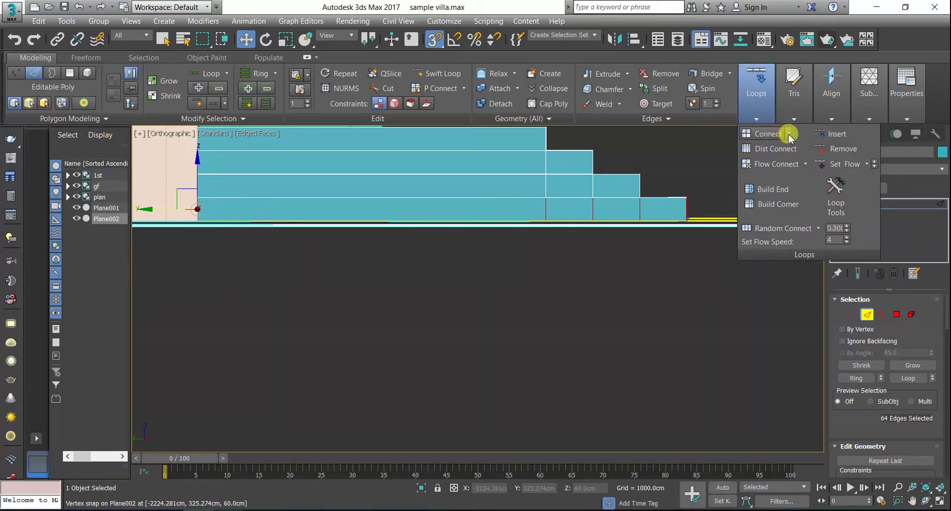
{"action": "left_click", "coordinate": [785, 151]}
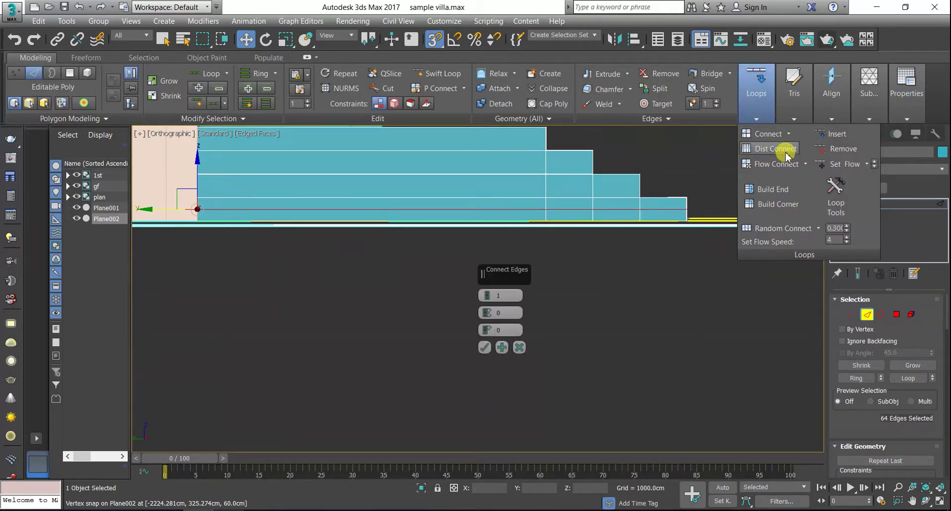
{"action": "left_click_drag", "start_coordinate": [488, 292], "coordinate": [489, 288]}
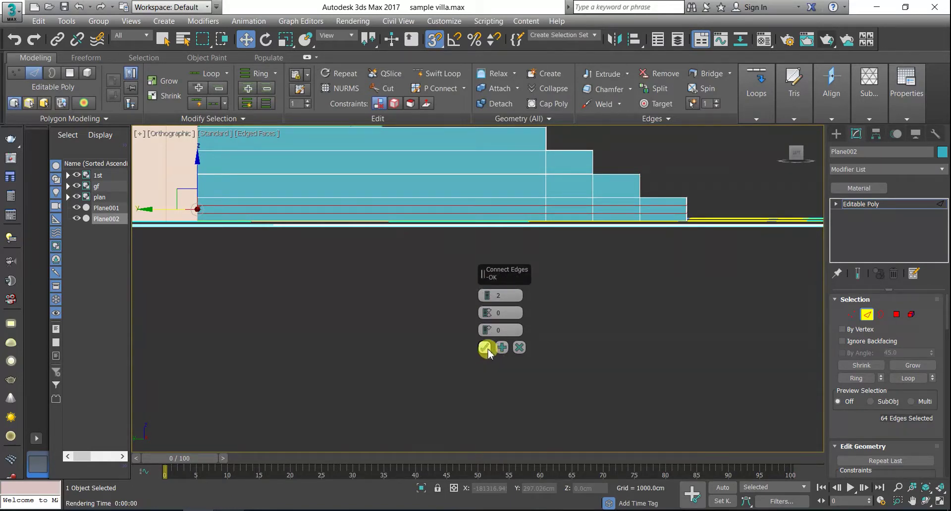
{"action": "scroll", "coordinate": [664, 218], "scroll_direction": "up", "scroll_amount": 3}
{"action": "scroll", "coordinate": [672, 217], "scroll_direction": "up", "scroll_amount": 1}
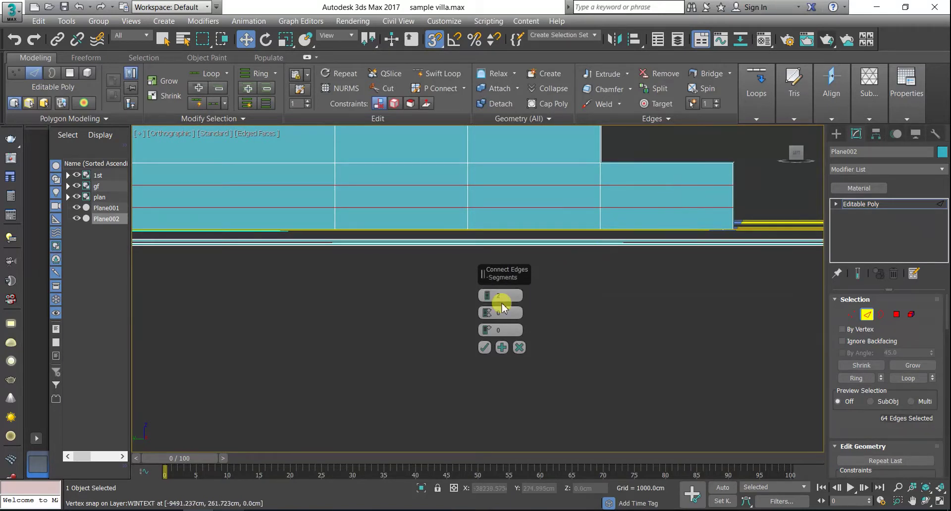
{"action": "left_click", "coordinate": [487, 295]}
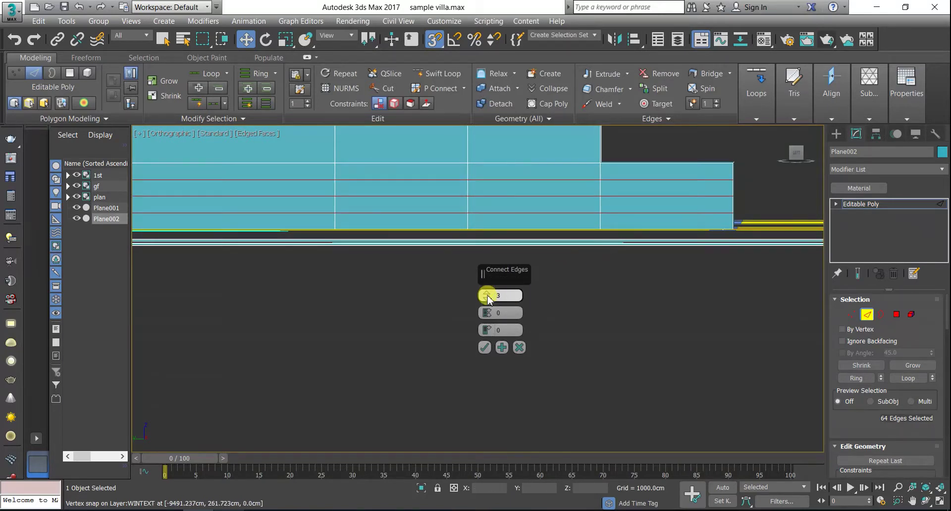
{"action": "scroll", "coordinate": [565, 335], "scroll_direction": "down", "scroll_amount": 2}
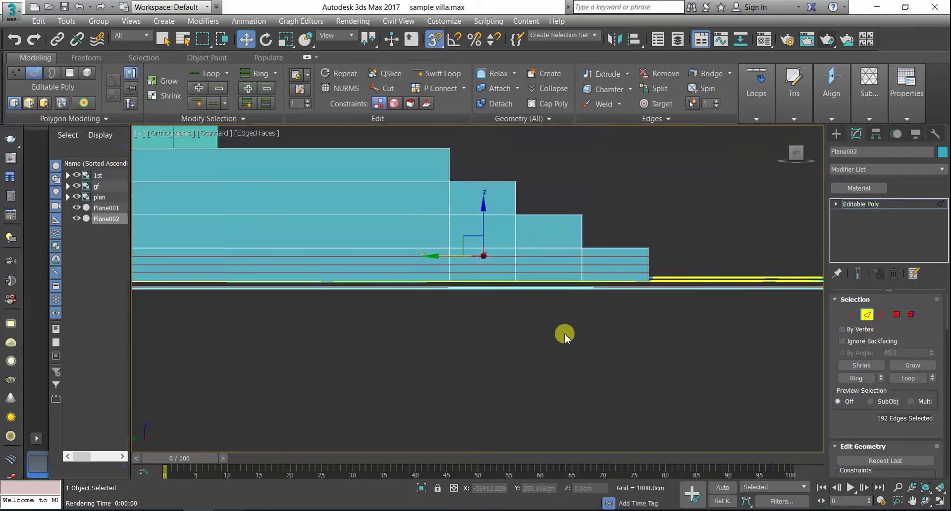
{"action": "scroll", "coordinate": [656, 238], "scroll_direction": "down", "scroll_amount": 3}
{"action": "scroll", "coordinate": [692, 243], "scroll_direction": "down", "scroll_amount": 1}
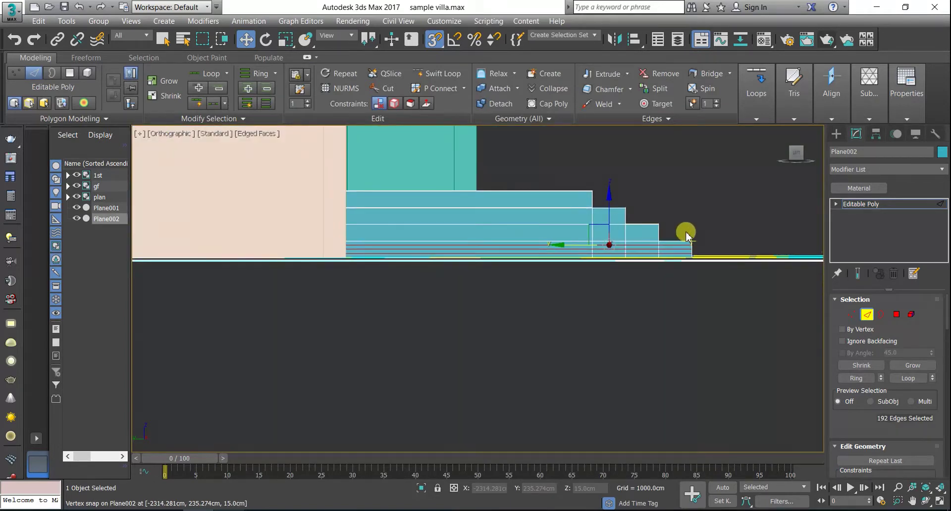
Step: Add 3-segment connecting loops across the edges of the next two upper steps
{"action": "left_click", "coordinate": [340, 237]}
{"action": "scroll", "coordinate": [662, 242], "scroll_direction": "up", "scroll_amount": 1}
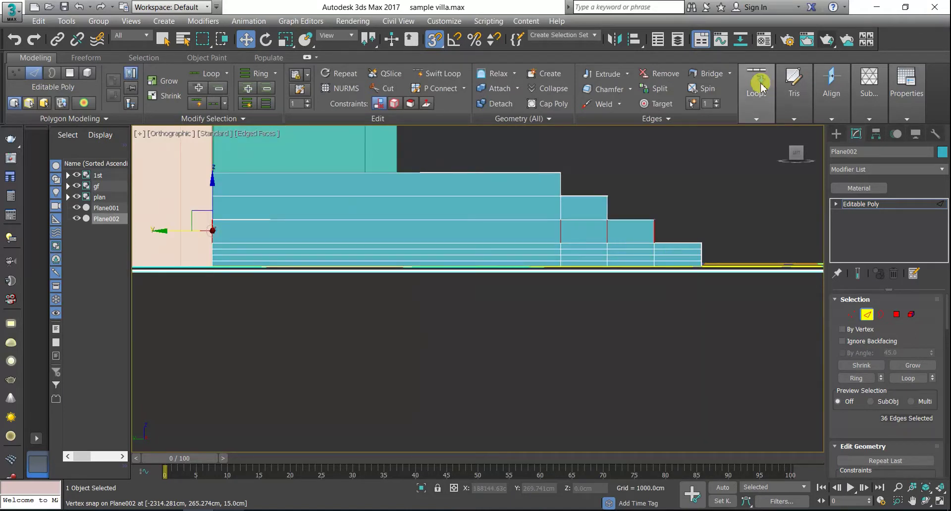
{"action": "left_click", "coordinate": [771, 94]}
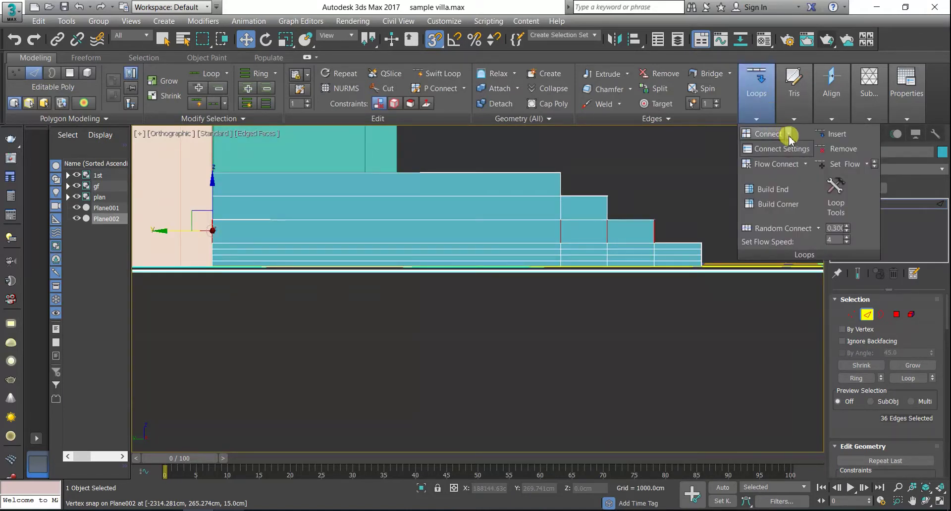
{"action": "left_click", "coordinate": [784, 148]}
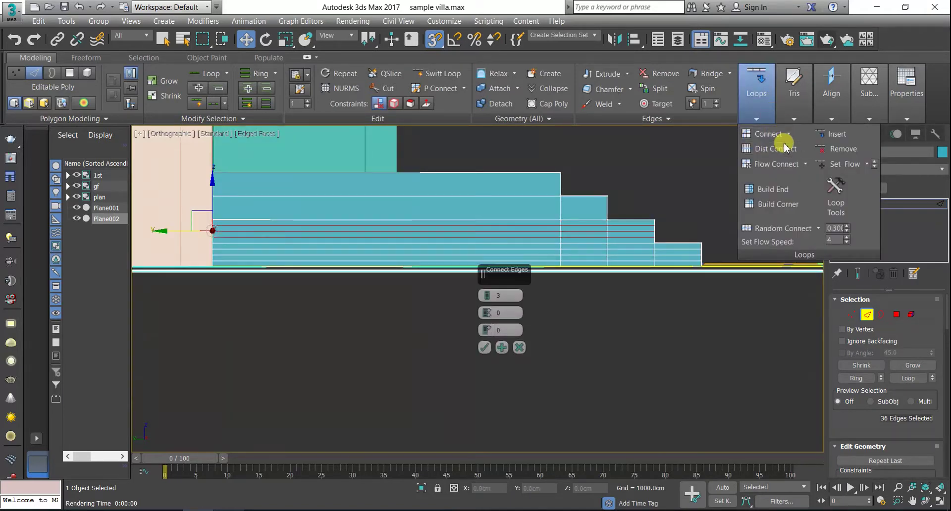
{"action": "left_click", "coordinate": [484, 348]}
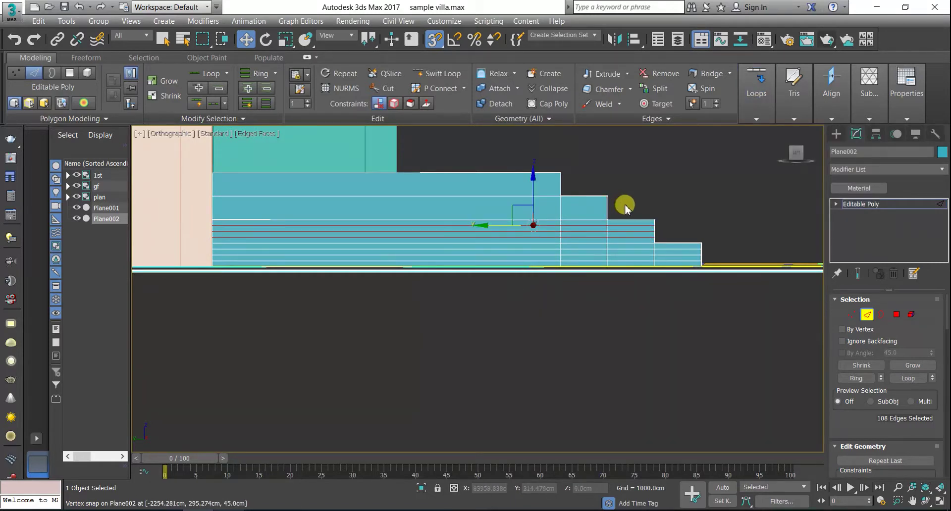
{"action": "left_click_drag", "start_coordinate": [149, 218], "coordinate": [149, 218]}
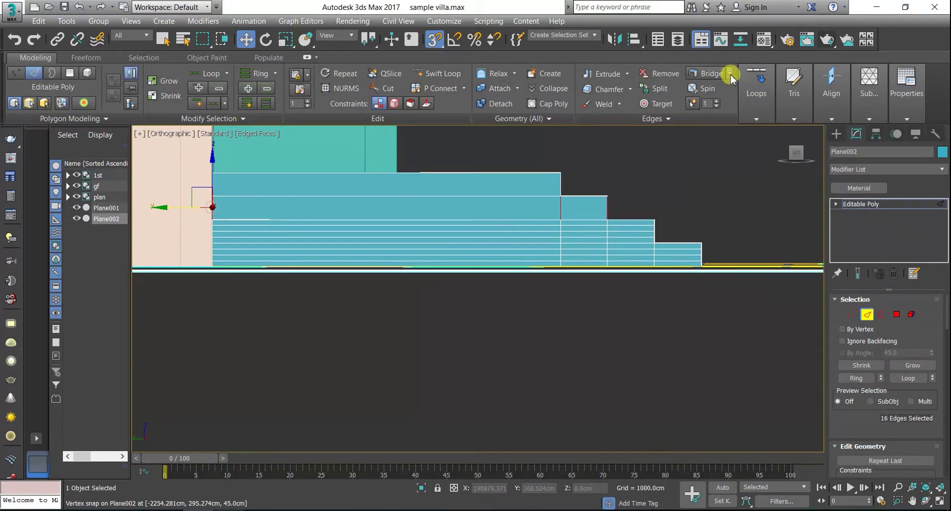
{"action": "left_click", "coordinate": [757, 81]}
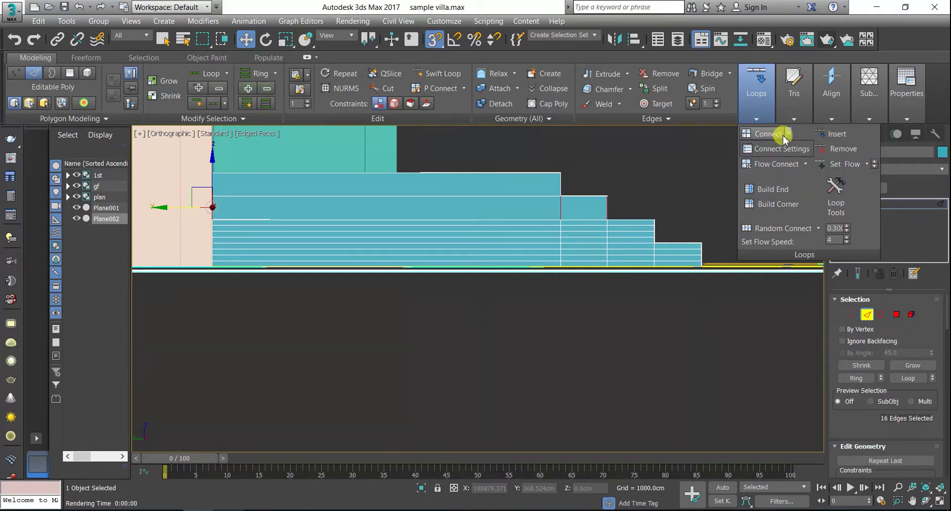
{"action": "left_click", "coordinate": [776, 152]}
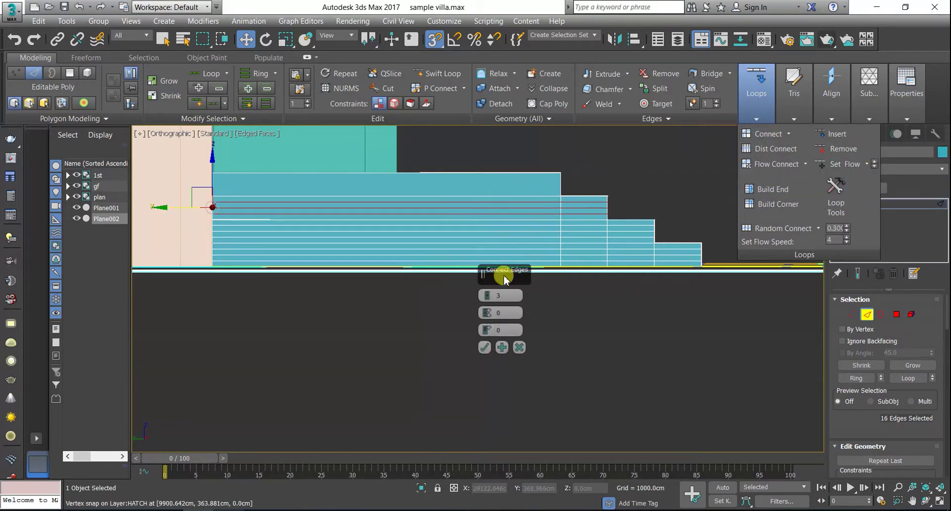
{"action": "left_click", "coordinate": [485, 347]}
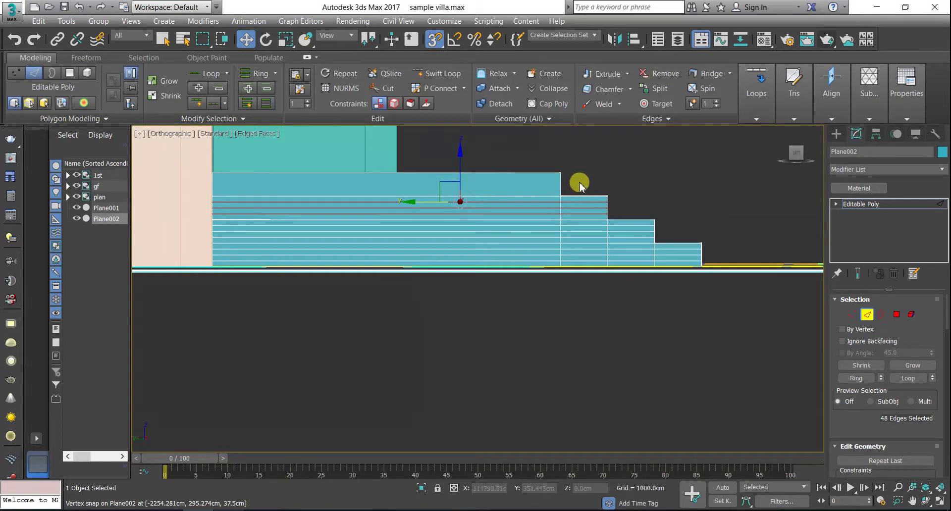
Step: Select the topmost step's four edges and begin connecting them
{"action": "left_click", "coordinate": [102, 194]}
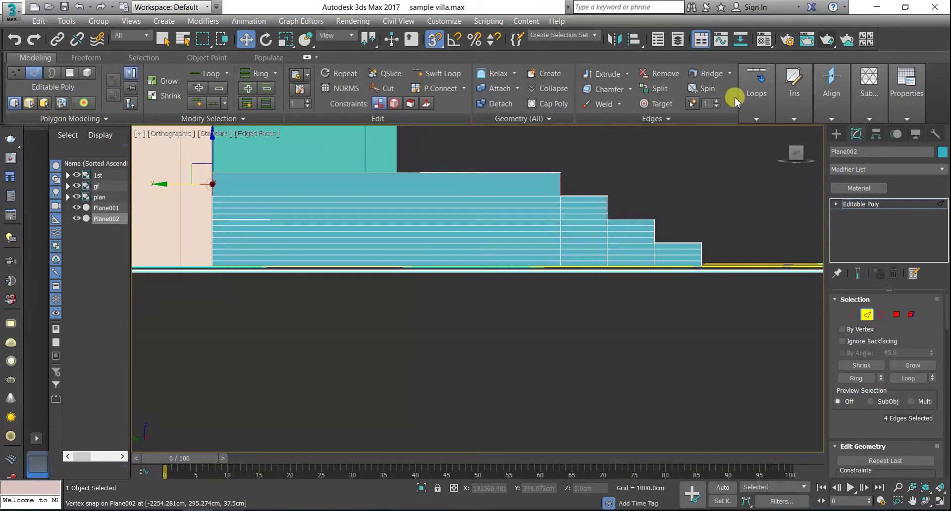
{"action": "left_click", "coordinate": [757, 92]}
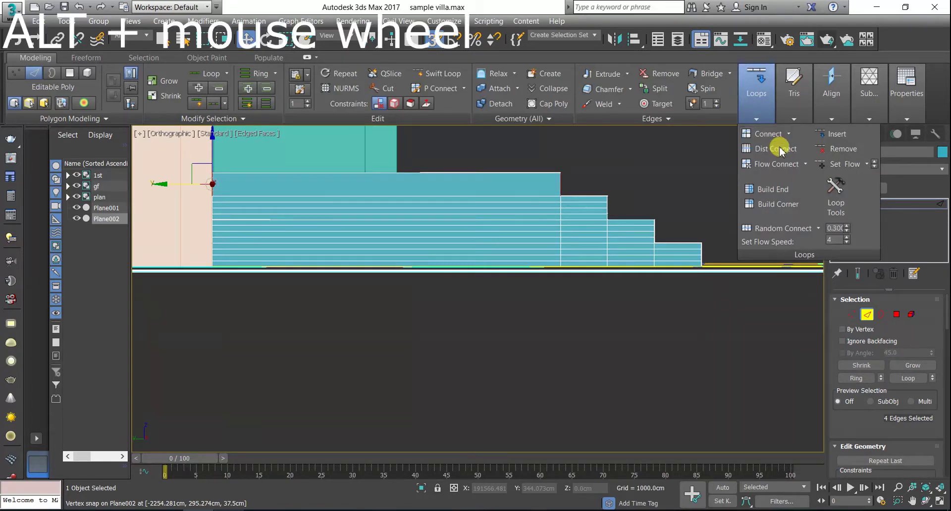
{"action": "left_click", "coordinate": [789, 135]}
{"action": "scroll", "coordinate": [555, 228], "scroll_direction": "up", "scroll_amount": 2, "text": "alt"}
{"action": "scroll", "coordinate": [555, 228], "scroll_direction": "down", "scroll_amount": 1}
Step: Undo twice to remove the upper tiers' edge loops, then switch to the Left view
{"action": "scroll", "coordinate": [563, 259], "scroll_direction": "down", "scroll_amount": 2}
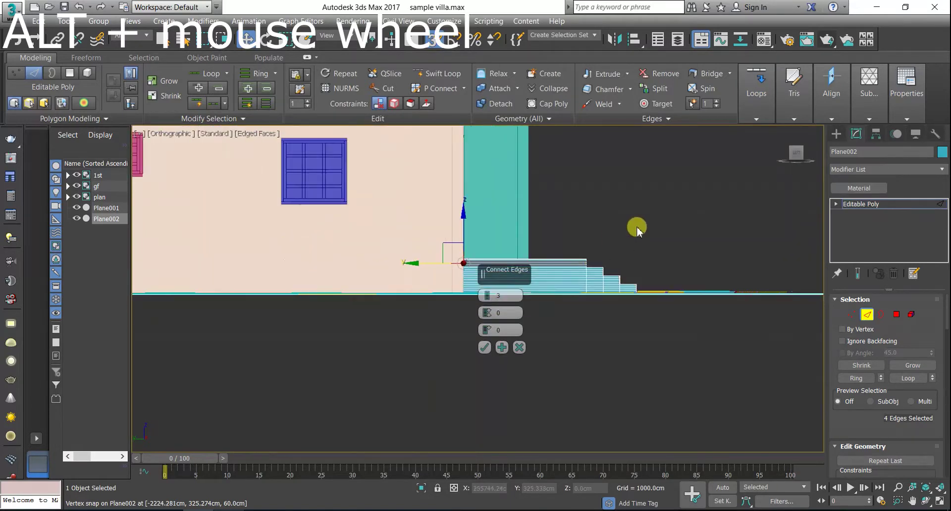
{"action": "middle_click_drag", "start_coordinate": [635, 227], "coordinate": [570, 265], "text": "alt"}
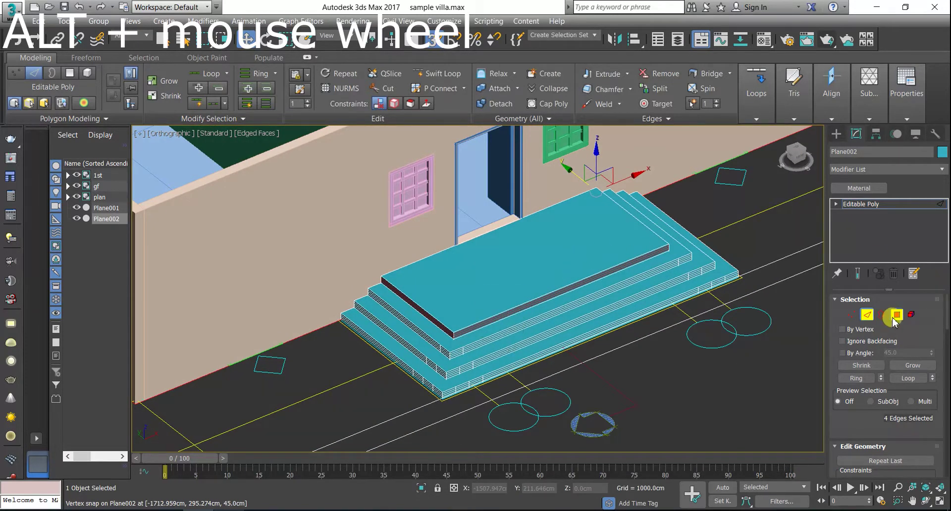
{"action": "left_click", "coordinate": [897, 315]}
{"action": "left_click", "coordinate": [469, 325]}
{"action": "scroll", "coordinate": [464, 330], "scroll_direction": "up", "scroll_amount": 2, "text": "alt"}
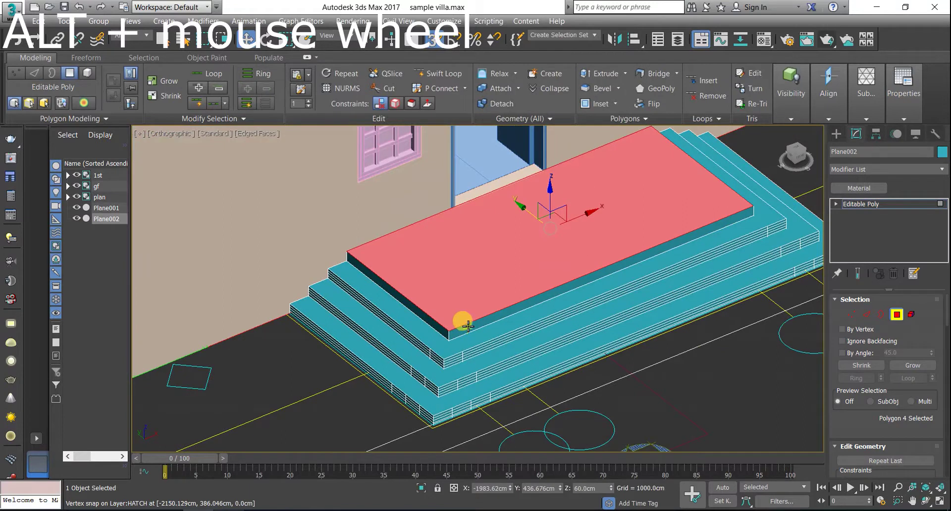
{"action": "scroll", "coordinate": [453, 330], "scroll_direction": "up", "scroll_amount": 2, "text": "alt"}
{"action": "scroll", "coordinate": [450, 328], "scroll_direction": "up", "scroll_amount": 2, "text": "alt"}
{"action": "scroll", "coordinate": [436, 251], "scroll_direction": "down", "scroll_amount": 5}
{"action": "key", "text": "ctrl+z"}
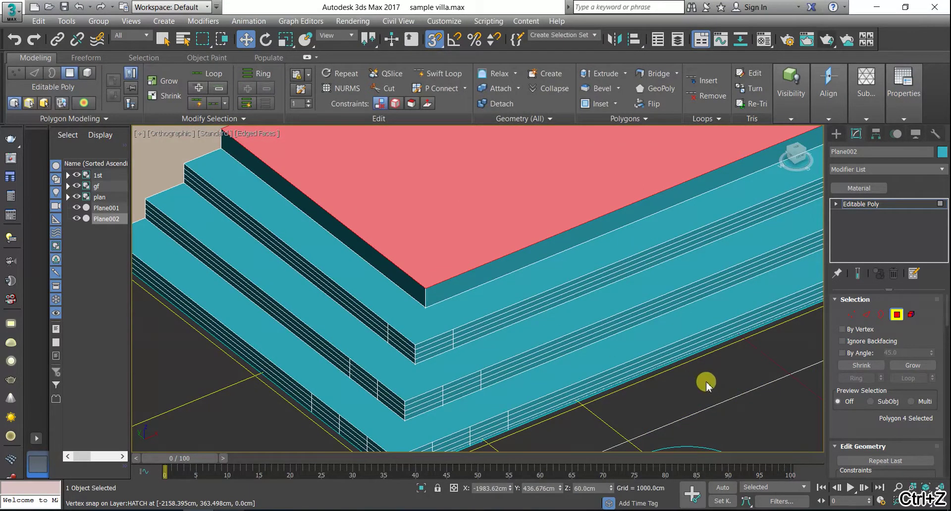
{"action": "key", "text": "ctrl+z"}
{"action": "key", "text": "ctrl+z"}
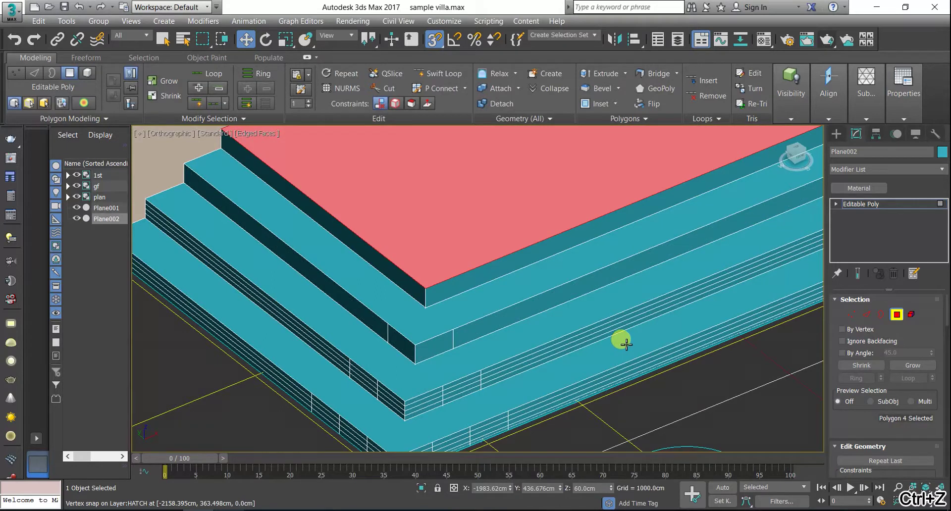
{"action": "middle_click_drag", "start_coordinate": [605, 333], "coordinate": [639, 316], "text": "alt"}
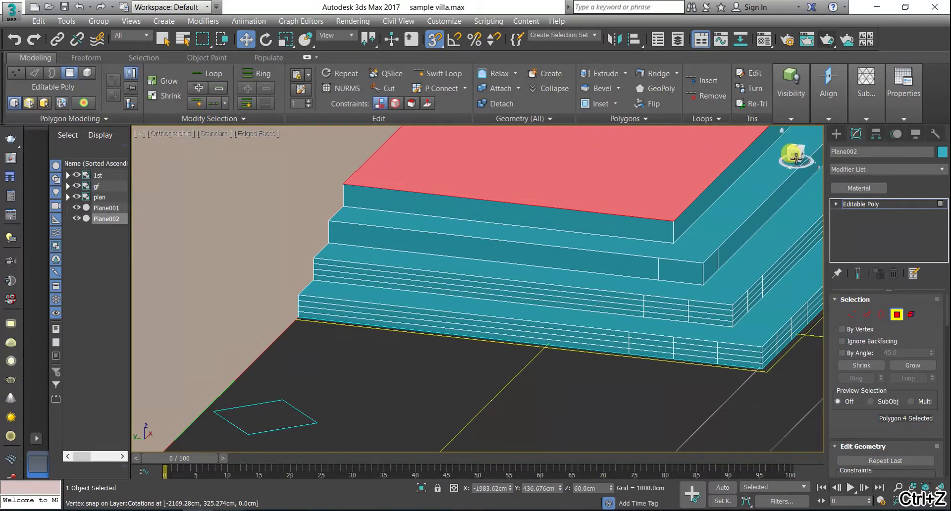
{"action": "left_click", "coordinate": [796, 158]}
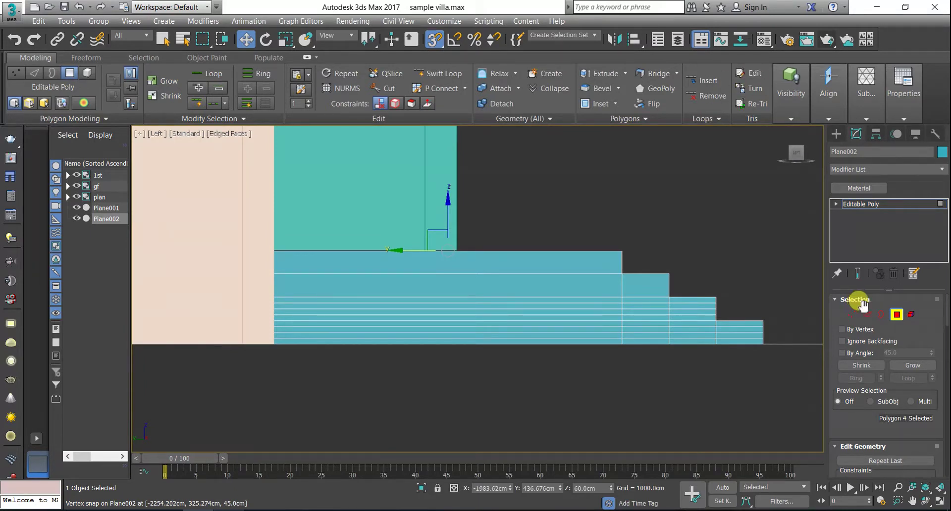
Step: Select the edges across the stair steps and connect them with a first edge loop
{"action": "left_click", "coordinate": [867, 314]}
{"action": "left_click_drag", "start_coordinate": [717, 270], "coordinate": [356, 280]}
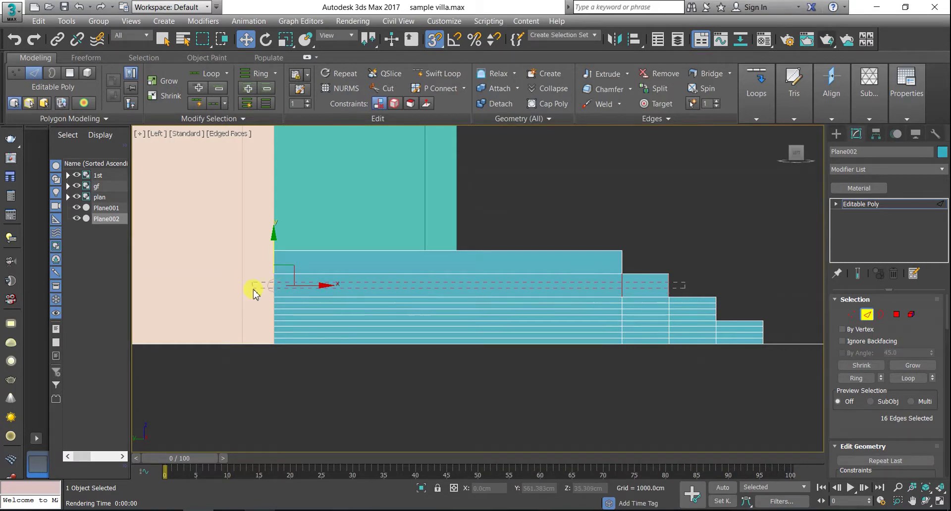
{"action": "left_click_drag", "start_coordinate": [254, 292], "coordinate": [254, 293]}
{"action": "left_click", "coordinate": [752, 106]}
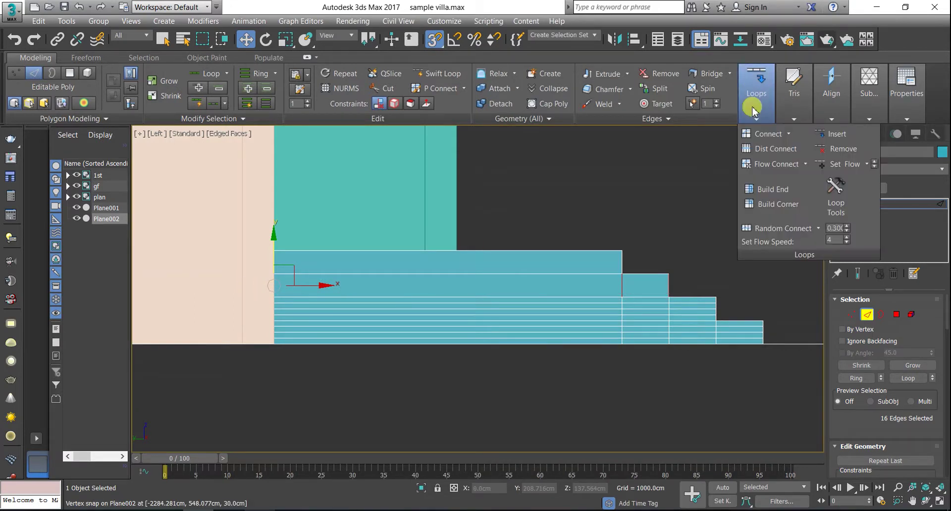
{"action": "left_click", "coordinate": [783, 135]}
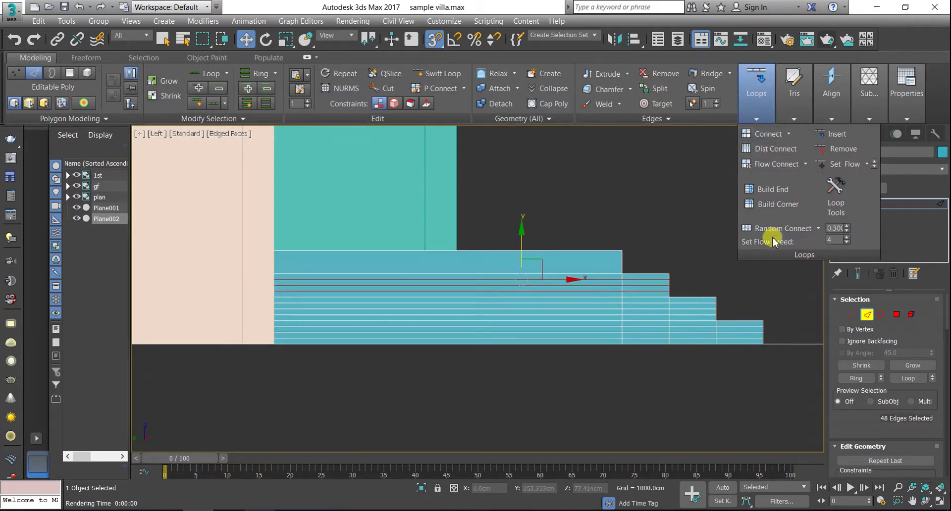
{"action": "left_click", "coordinate": [657, 200]}
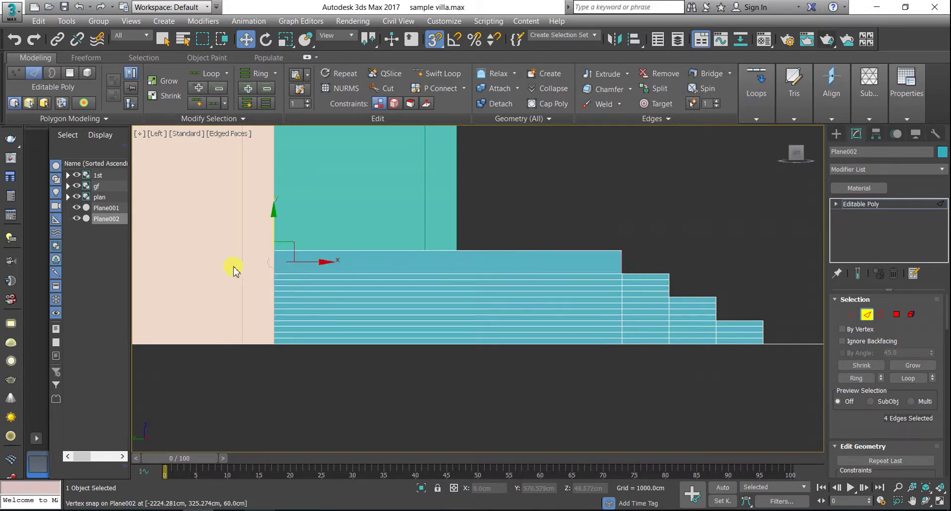
Step: Connect the step edges with 3 segments so each step gains thin horizontal bands
{"action": "left_click", "coordinate": [749, 113]}
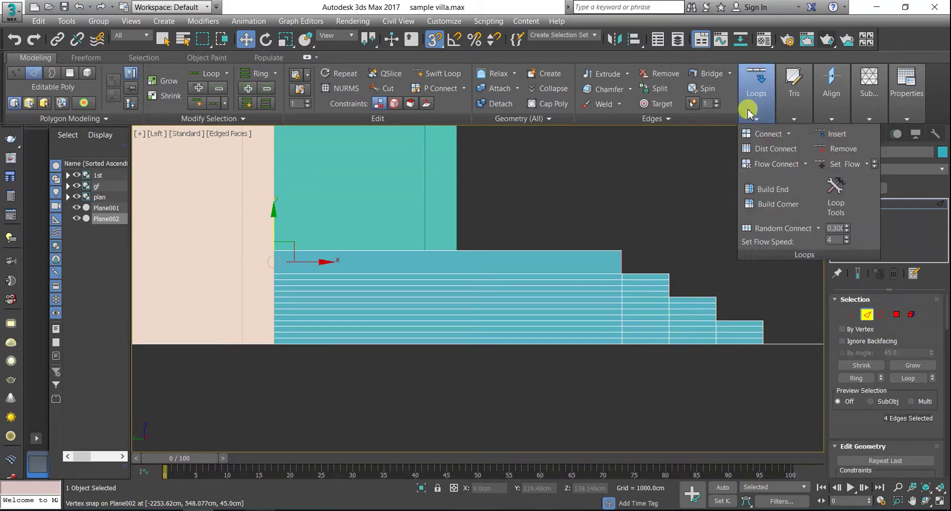
{"action": "left_click", "coordinate": [788, 136]}
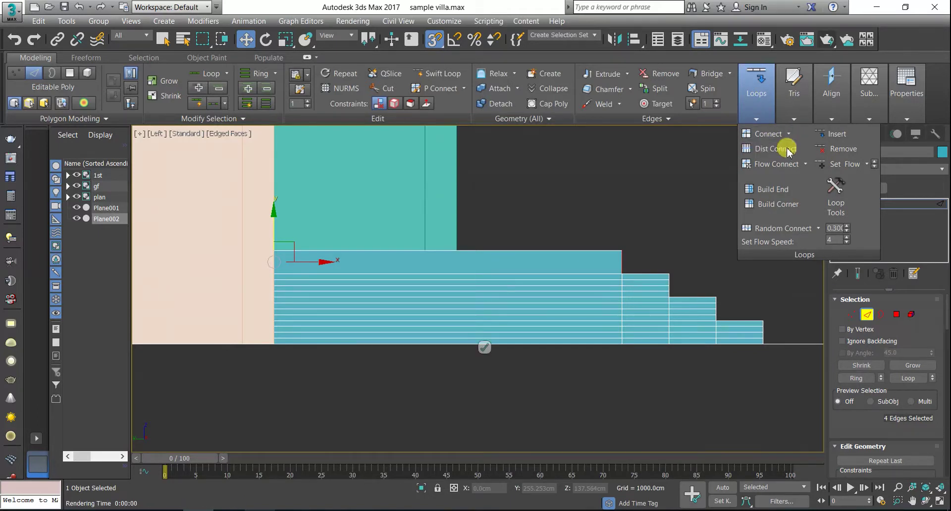
{"action": "left_click", "coordinate": [485, 349]}
{"action": "left_click", "coordinate": [734, 270]}
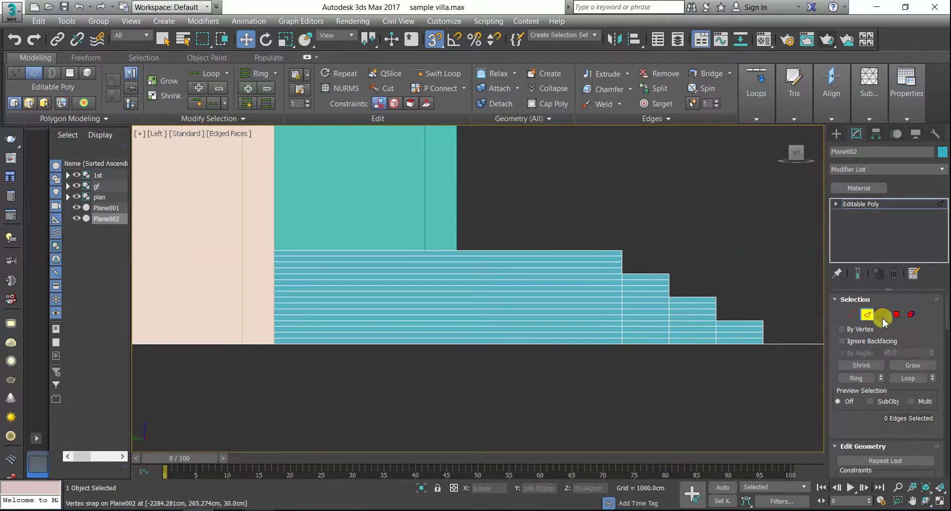
{"action": "left_click", "coordinate": [899, 316]}
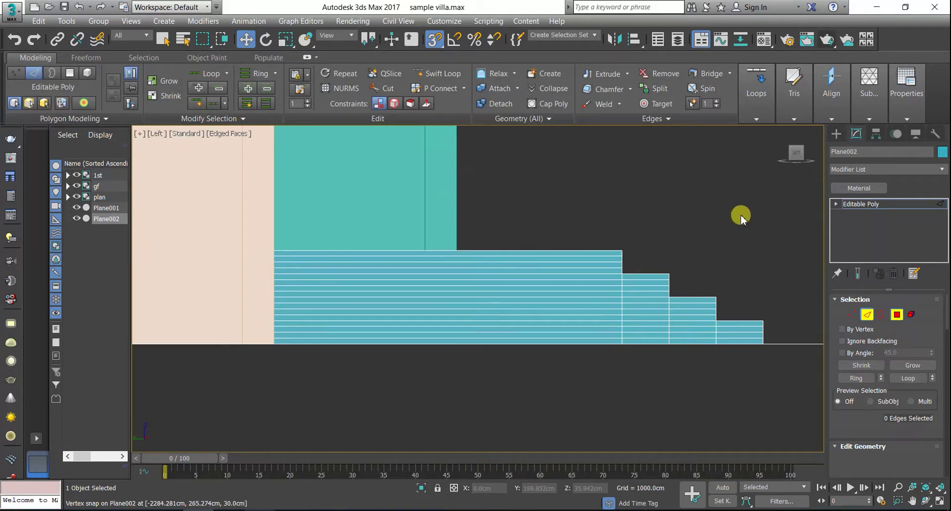
{"action": "middle_click_drag", "start_coordinate": [693, 212], "coordinate": [625, 247], "text": "alt"}
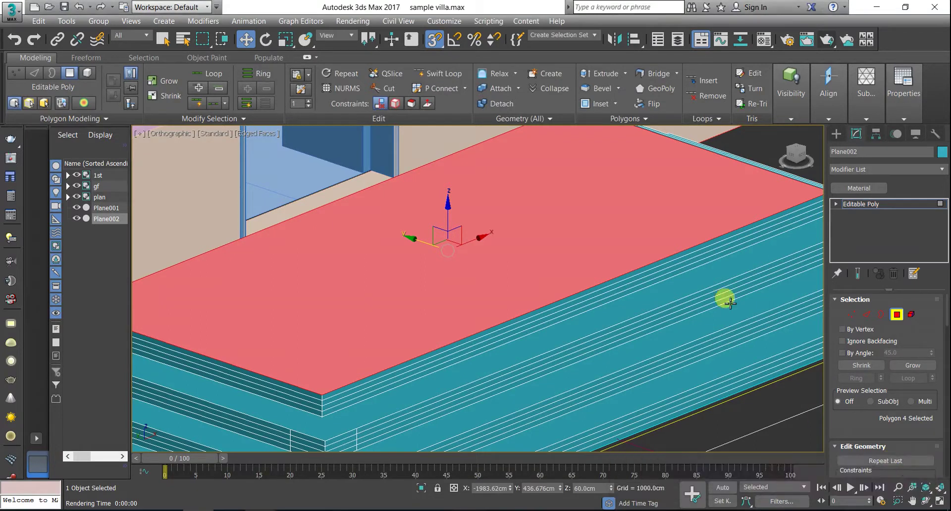
Step: Select the polygon band running around the bottom step's side
{"action": "scroll", "coordinate": [723, 304], "scroll_direction": "down", "scroll_amount": 5}
{"action": "scroll", "coordinate": [548, 383], "scroll_direction": "up", "scroll_amount": 8}
{"action": "left_click", "coordinate": [532, 333]}
{"action": "left_click", "coordinate": [602, 307], "text": "shift"}
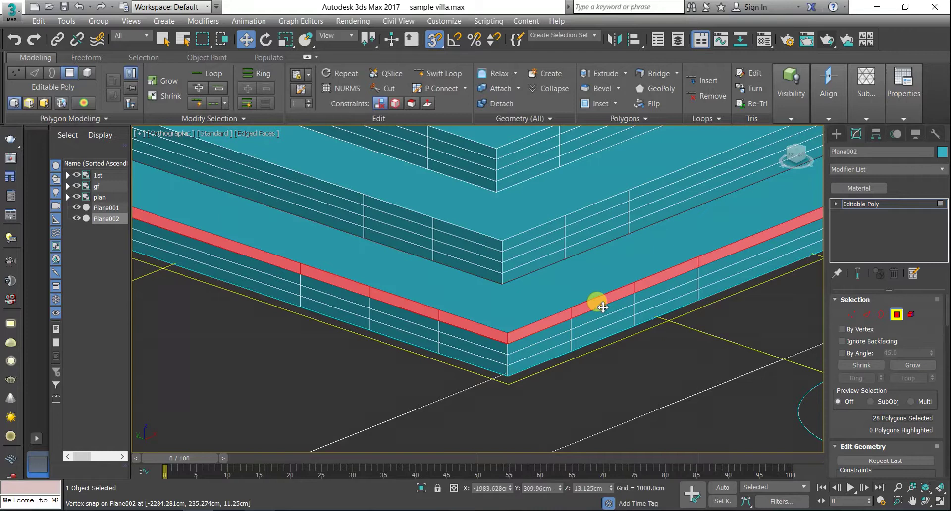
{"action": "scroll", "coordinate": [558, 319], "scroll_direction": "down", "scroll_amount": 3}
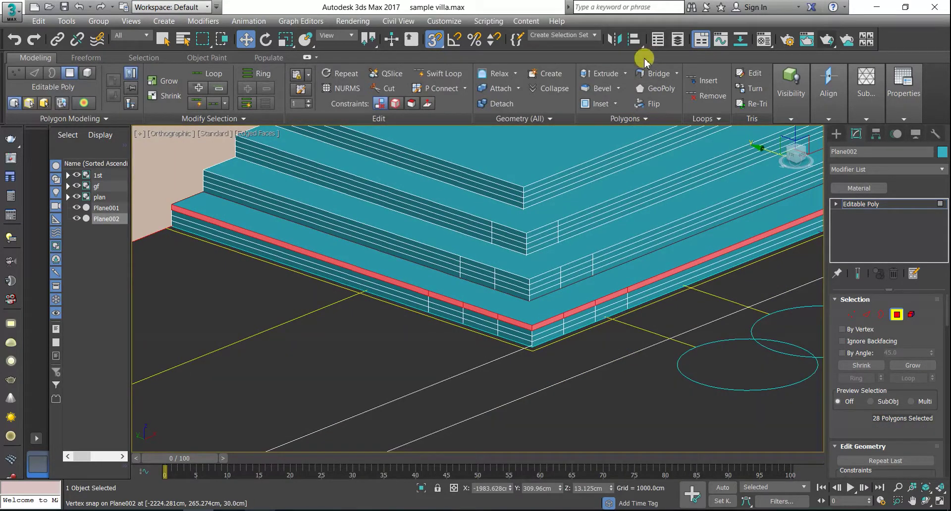
Step: Extrude the band 4.0cm along Local Normal, then select the next step's side band
{"action": "left_click", "coordinate": [625, 75]}
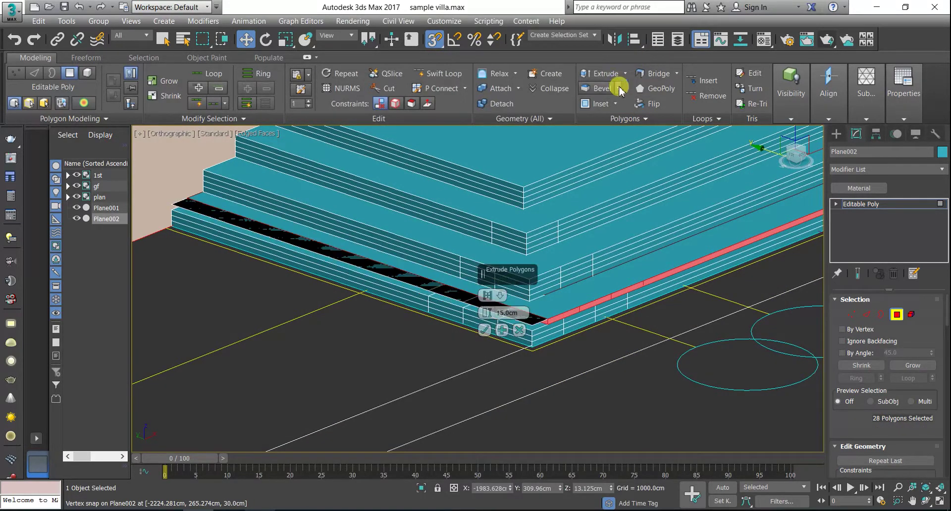
{"action": "double_click", "coordinate": [504, 313]}
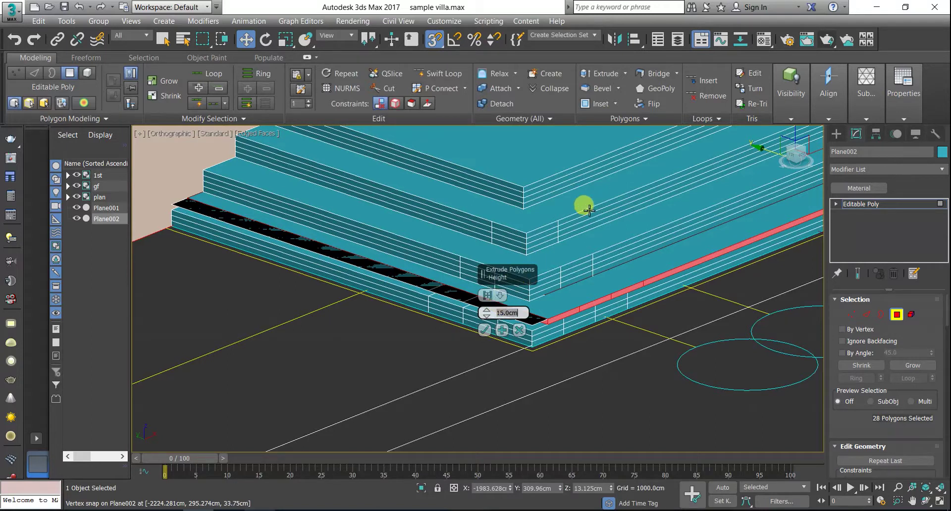
{"action": "type", "text": "4"}
{"action": "key", "text": "Return"}
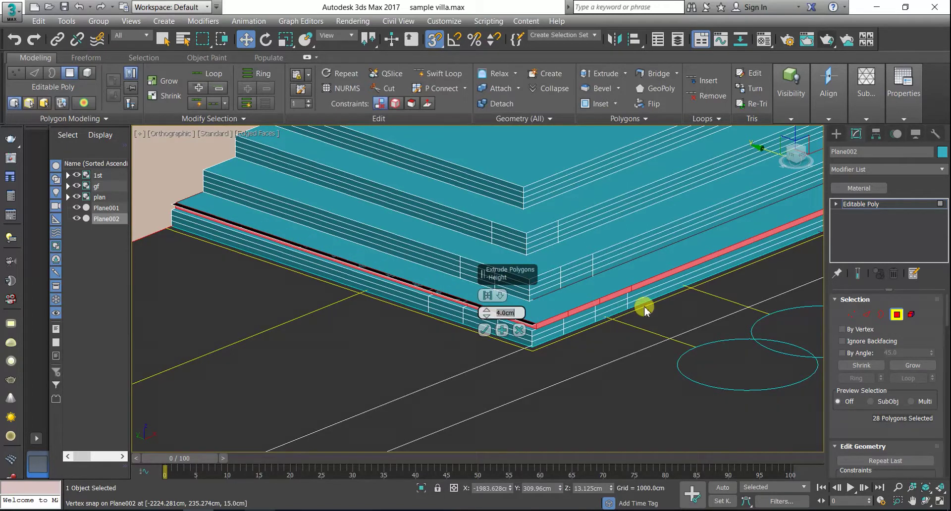
{"action": "scroll", "coordinate": [645, 310], "scroll_direction": "up", "scroll_amount": 2}
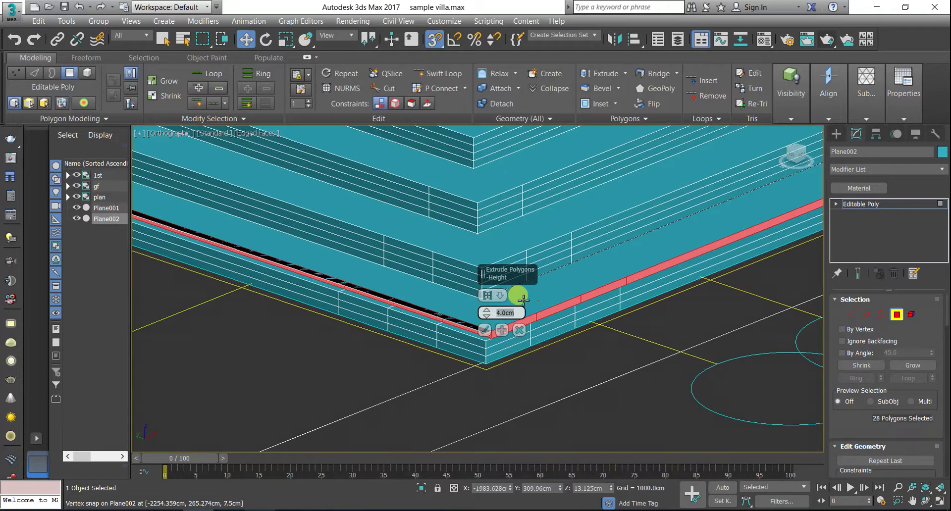
{"action": "left_click", "coordinate": [489, 298]}
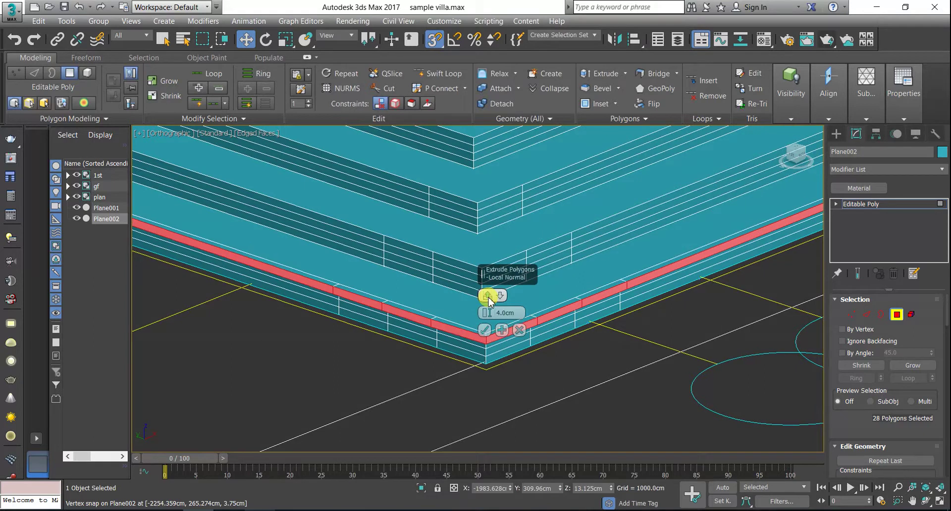
{"action": "left_click", "coordinate": [484, 330]}
{"action": "left_click", "coordinate": [508, 255]}
{"action": "left_click", "coordinate": [551, 241], "text": "shift"}
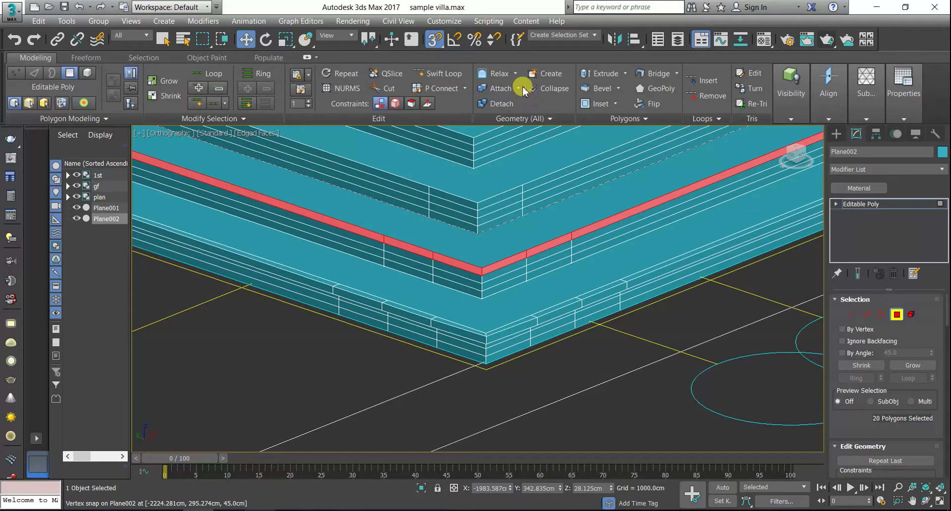
Step: Extrude the middle and upper step side bands by 4.0cm each
{"action": "left_click", "coordinate": [625, 73]}
{"action": "left_click", "coordinate": [614, 89]}
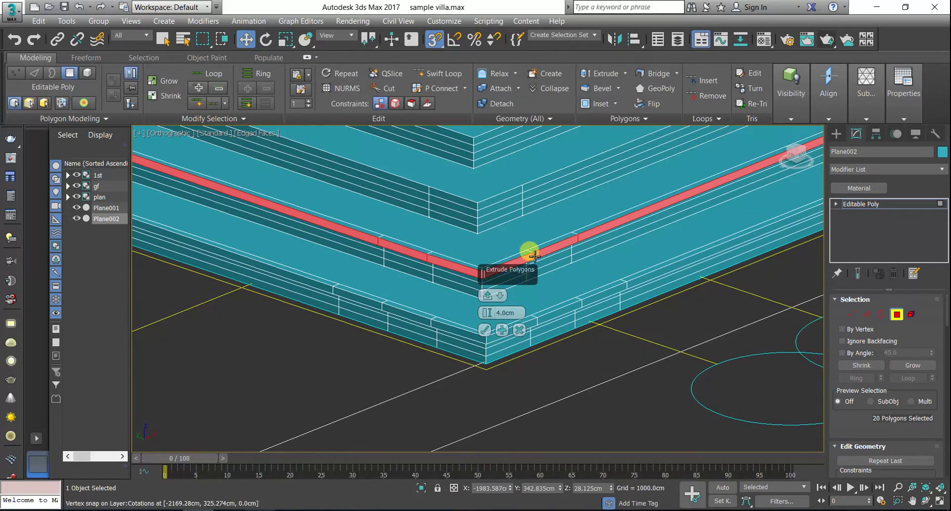
{"action": "left_click", "coordinate": [486, 336]}
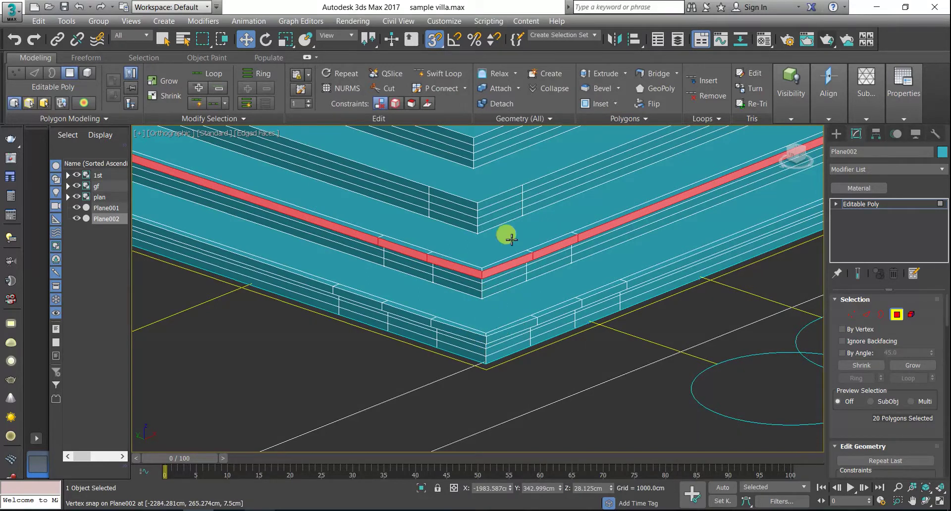
{"action": "left_click", "coordinate": [501, 195]}
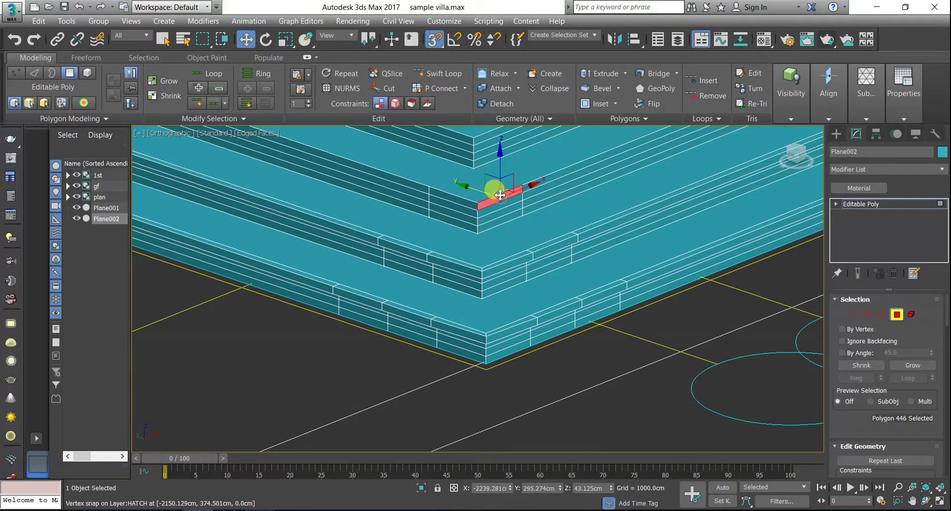
{"action": "left_click", "coordinate": [548, 173], "text": "shift"}
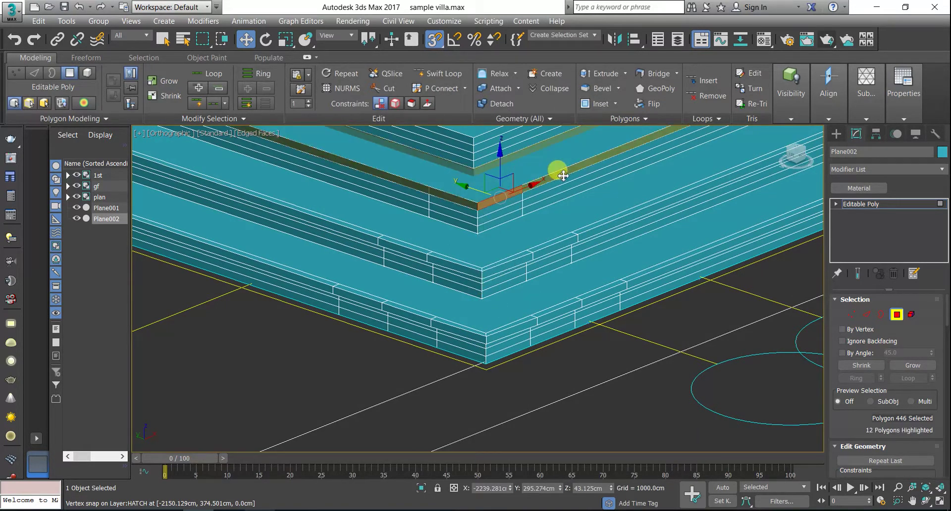
{"action": "left_click", "coordinate": [627, 75]}
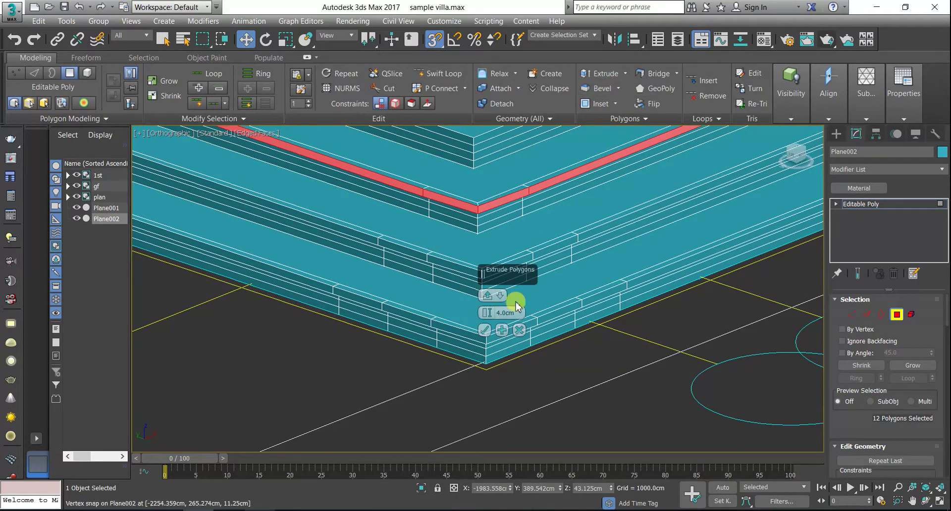
{"action": "left_click", "coordinate": [485, 331]}
Step: Select the topmost step's four-polygon band and extrude it 4.0cm
{"action": "scroll", "coordinate": [486, 357], "scroll_direction": "up", "scroll_amount": 2}
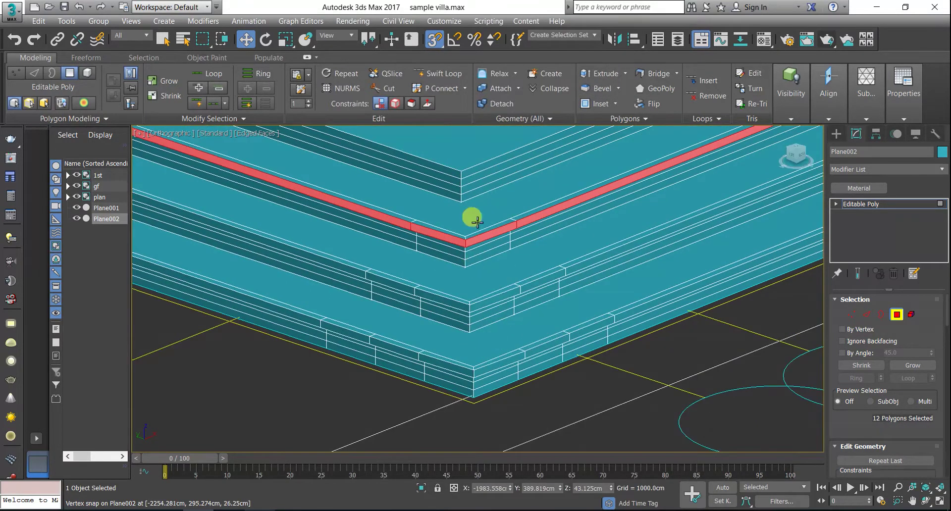
{"action": "scroll", "coordinate": [486, 170], "scroll_direction": "up", "scroll_amount": 3}
{"action": "left_click", "coordinate": [486, 167]}
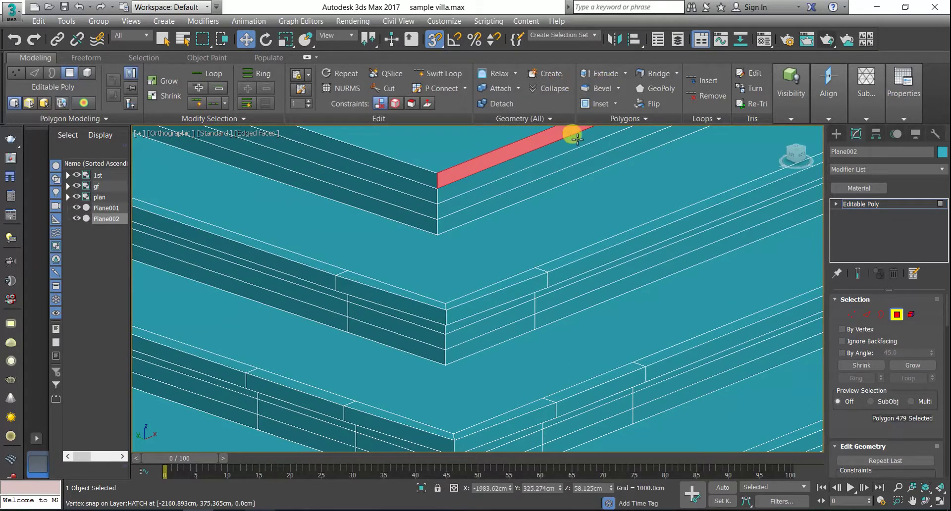
{"action": "left_click", "coordinate": [423, 167]}
{"action": "left_click", "coordinate": [417, 175], "text": "shift"}
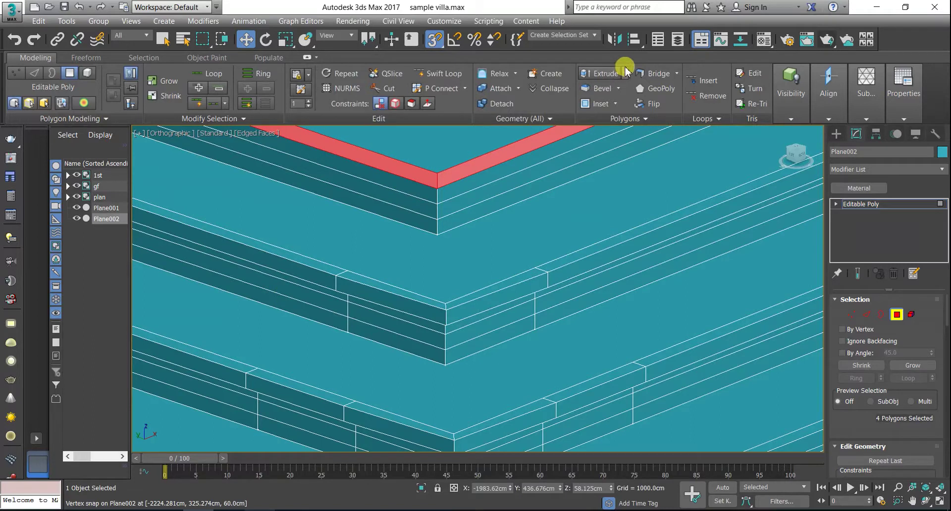
{"action": "left_click", "coordinate": [619, 91]}
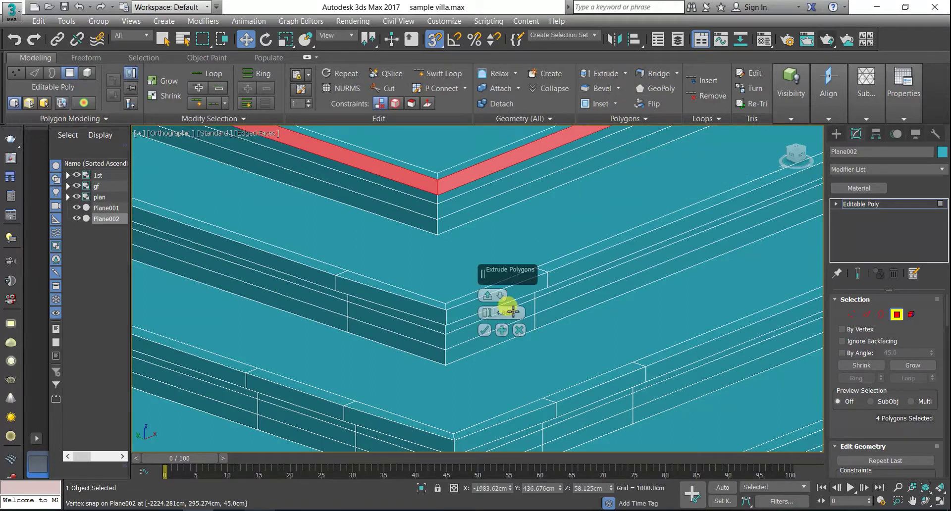
{"action": "left_click", "coordinate": [484, 329]}
{"action": "scroll", "coordinate": [384, 277], "scroll_direction": "down", "scroll_amount": 4}
{"action": "scroll", "coordinate": [384, 278], "scroll_direction": "down", "scroll_amount": 3}
Step: Deselect, save the scene with Ctrl+S, and orbit around the house to inspect it
{"action": "left_click", "coordinate": [651, 335]}
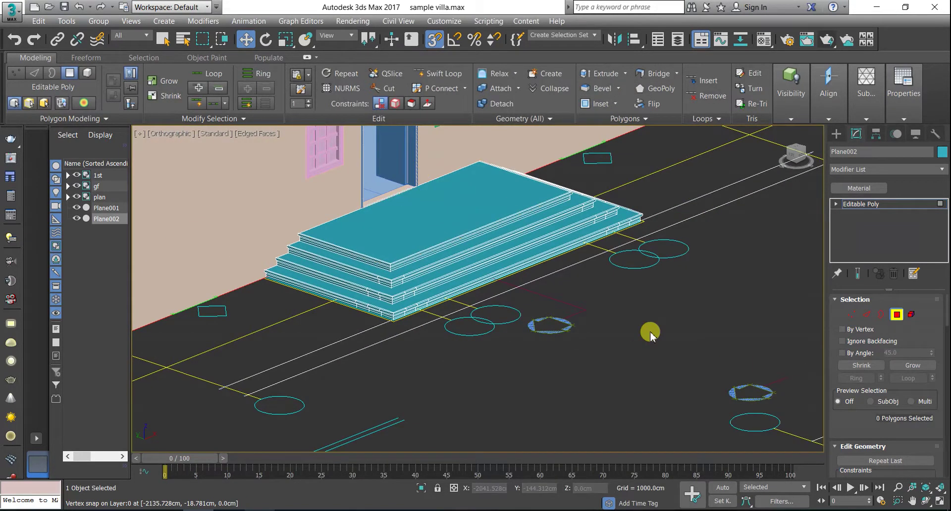
{"action": "key", "text": "ctrl+s"}
{"action": "scroll", "coordinate": [644, 320], "scroll_direction": "down", "scroll_amount": 5}
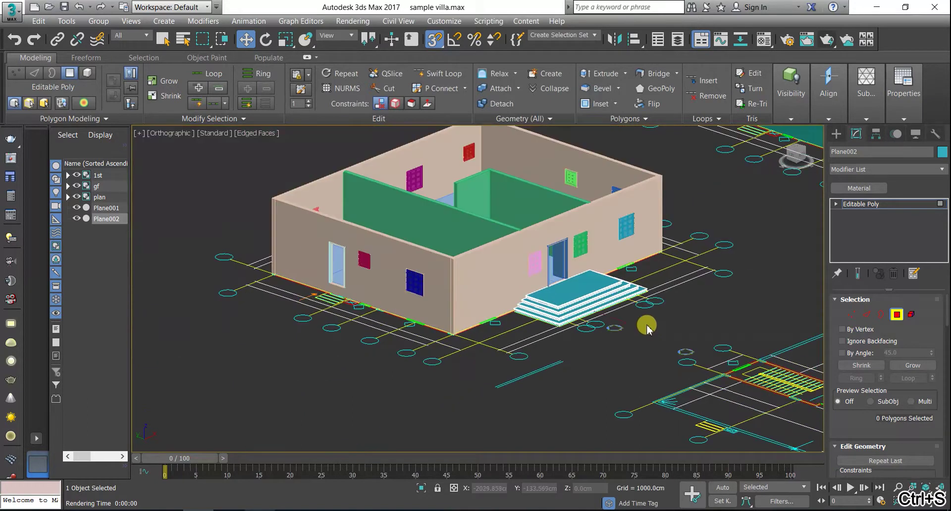
{"action": "middle_click_drag", "start_coordinate": [400, 349], "coordinate": [525, 357], "text": "alt"}
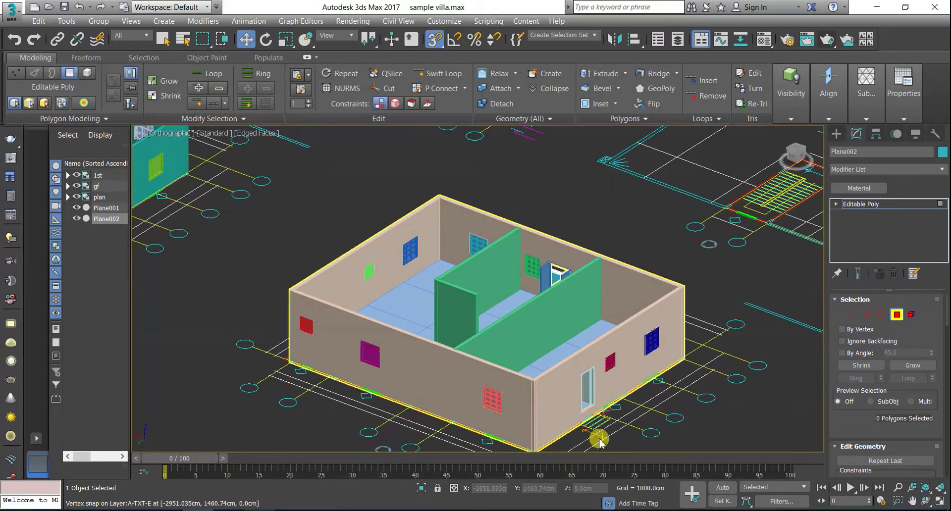
{"action": "scroll", "coordinate": [594, 416], "scroll_direction": "up", "scroll_amount": 6}
{"action": "scroll", "coordinate": [592, 403], "scroll_direction": "down", "scroll_amount": 2}
{"action": "scroll", "coordinate": [629, 378], "scroll_direction": "down", "scroll_amount": 2}
{"action": "scroll", "coordinate": [639, 386], "scroll_direction": "down", "scroll_amount": 2}
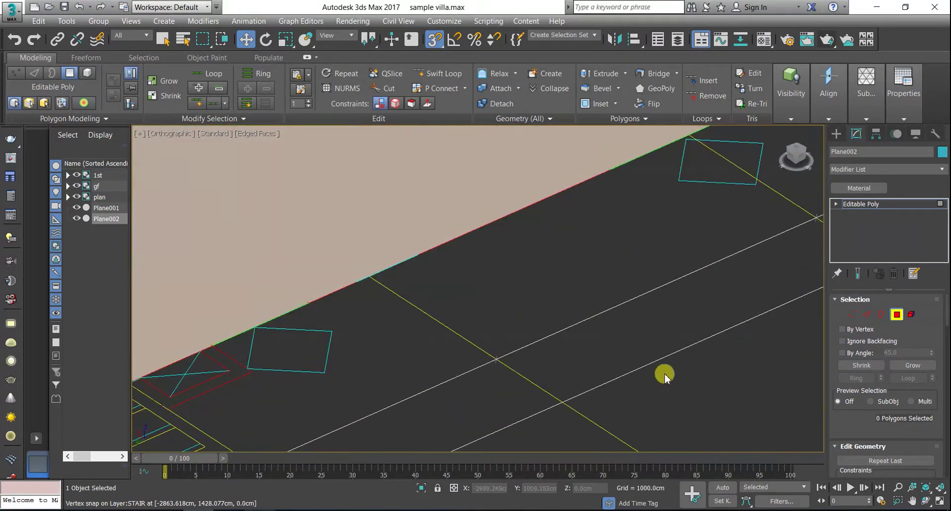
{"action": "scroll", "coordinate": [665, 374], "scroll_direction": "down", "scroll_amount": 3}
{"action": "mouse_move", "coordinate": [561, 418]}
{"action": "middle_mouse_down", "text": "alt"}
{"action": "mouse_move", "coordinate": [535, 407]}
{"action": "mouse_move", "coordinate": [573, 389]}
{"action": "middle_mouse_up", "text": "alt"}
{"action": "scroll", "coordinate": [573, 389], "scroll_direction": "up", "scroll_amount": 6}
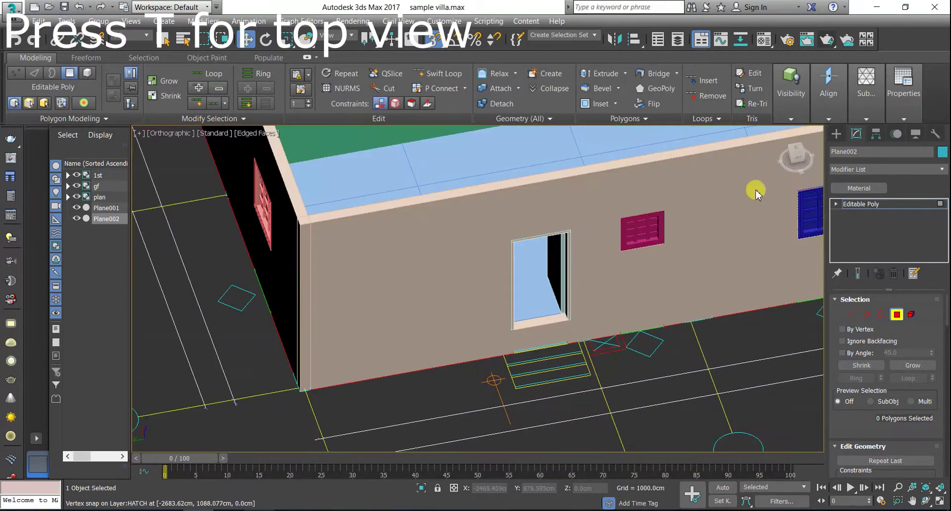
Step: Switch to Top view and rename Plane002 to 'main stair'
{"action": "key", "text": "t"}
{"action": "scroll", "coordinate": [506, 251], "scroll_direction": "up", "scroll_amount": 5}
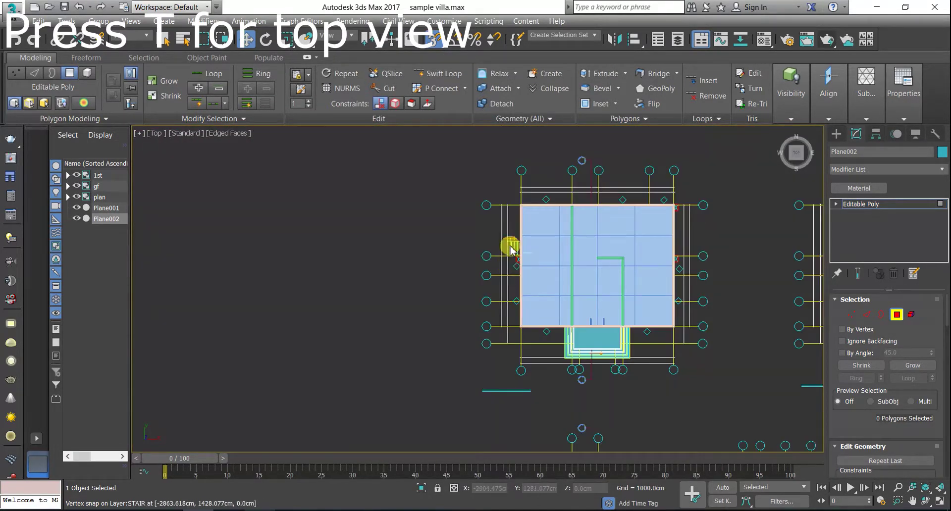
{"action": "scroll", "coordinate": [515, 243], "scroll_direction": "up", "scroll_amount": 4}
{"action": "middle_click_drag", "start_coordinate": [603, 278], "coordinate": [563, 269]}
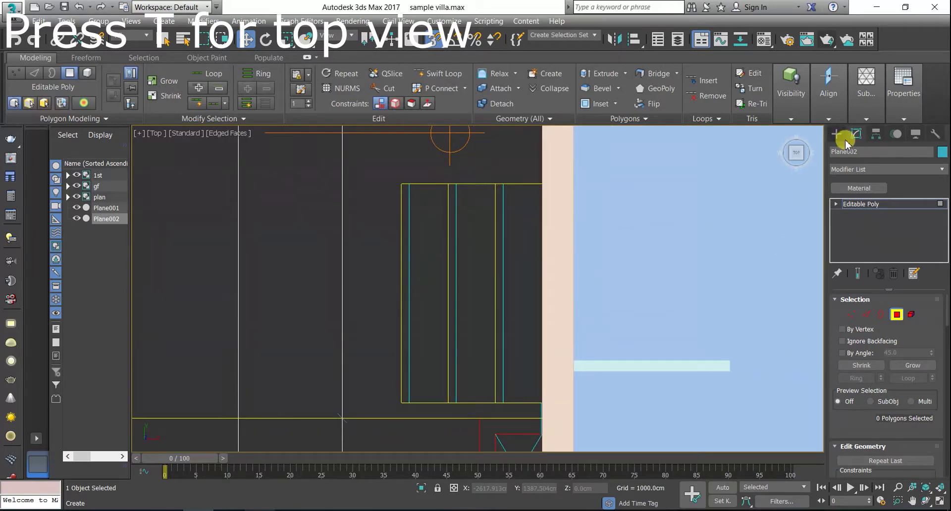
{"action": "double_click", "coordinate": [837, 151]}
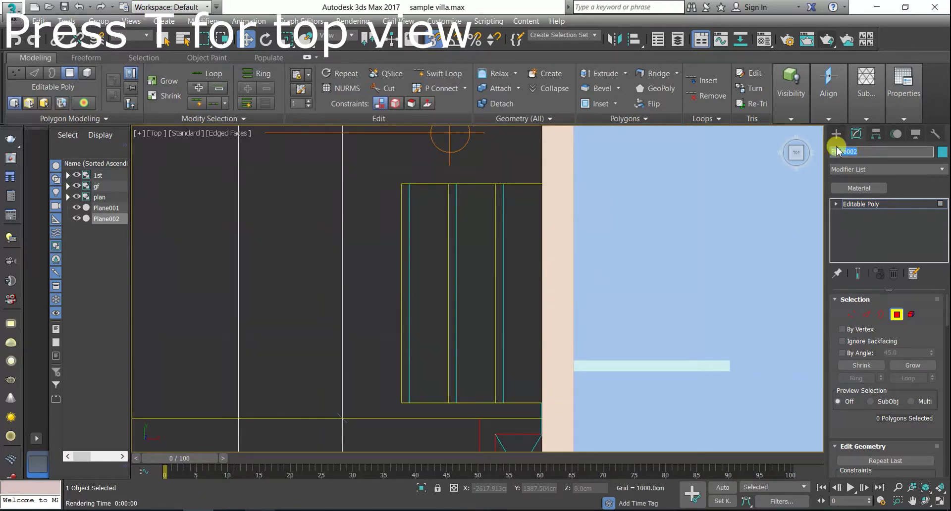
{"action": "type", "text": "mainstair"}
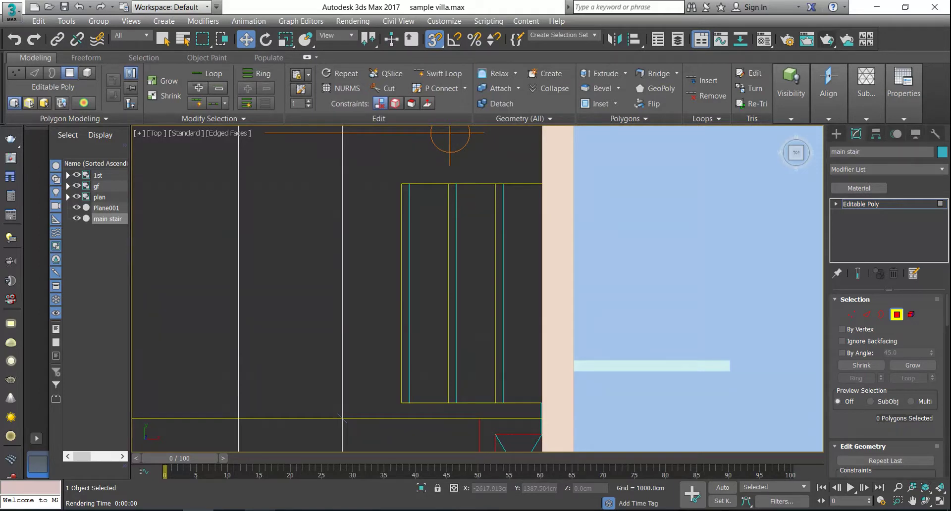
Step: Draw a new 140 × 90 cm plane with 3 width segments in the Top view
{"action": "left_click", "coordinate": [836, 135]}
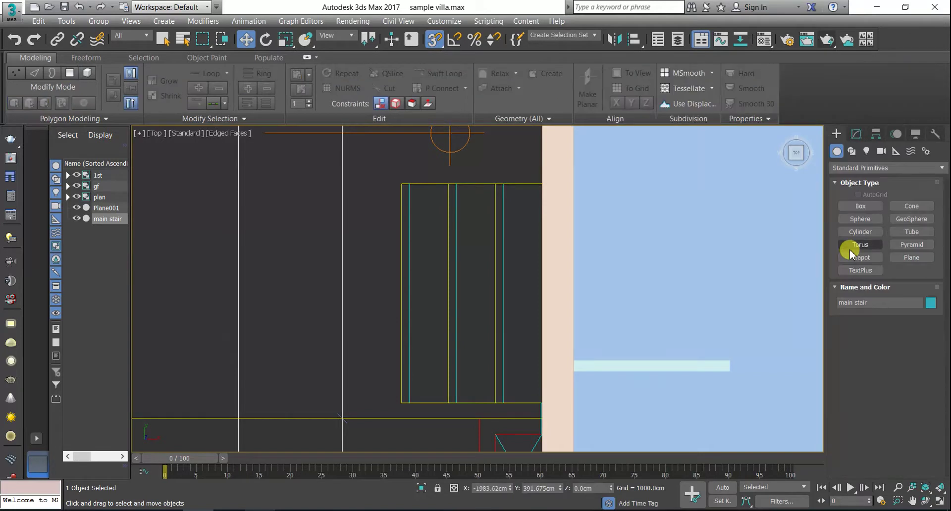
{"action": "left_click", "coordinate": [911, 257]}
{"action": "mouse_move", "coordinate": [394, 400]}
{"action": "left_mouse_down"}
{"action": "mouse_move", "coordinate": [484, 334]}
{"action": "mouse_move", "coordinate": [538, 179]}
{"action": "left_mouse_up"}
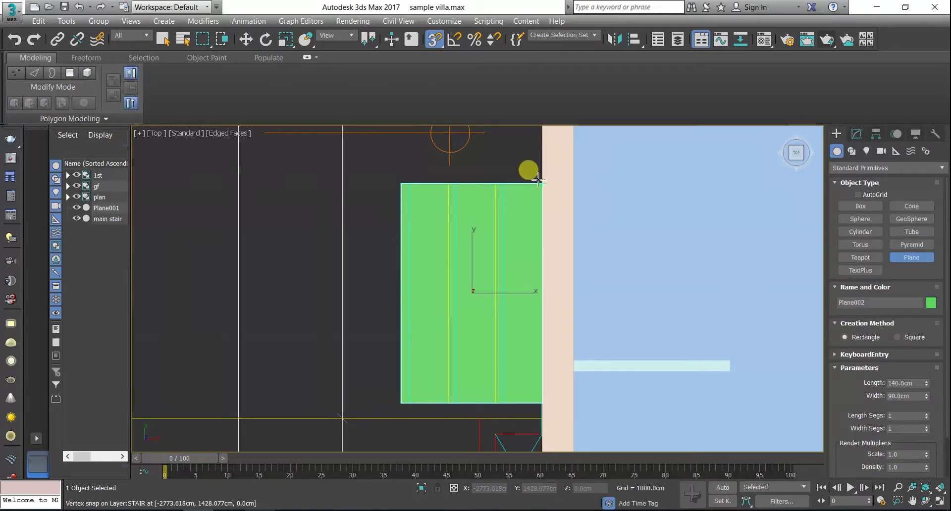
{"action": "left_click", "coordinate": [855, 407]}
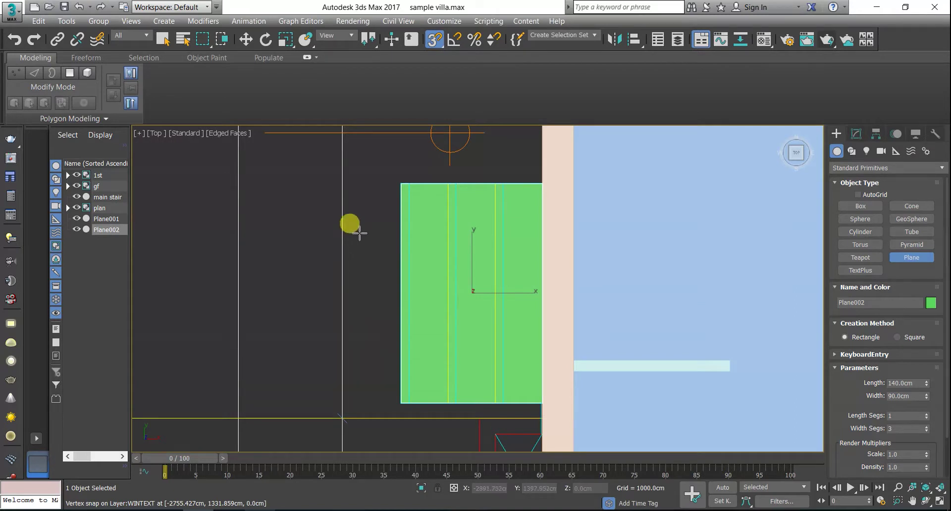
Step: Convert the new plane to an Editable Poly
{"action": "key", "text": "w"}
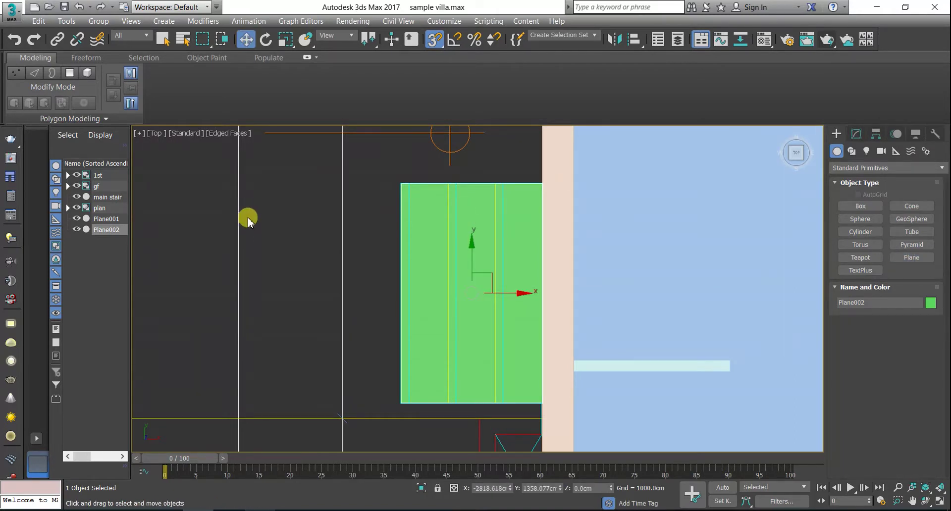
{"action": "right_click", "coordinate": [248, 221]}
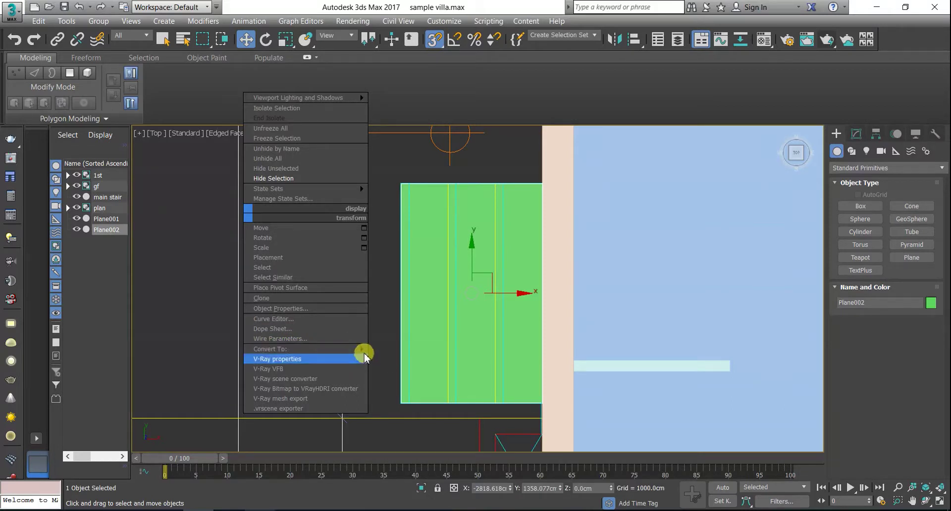
{"action": "left_click", "coordinate": [396, 361]}
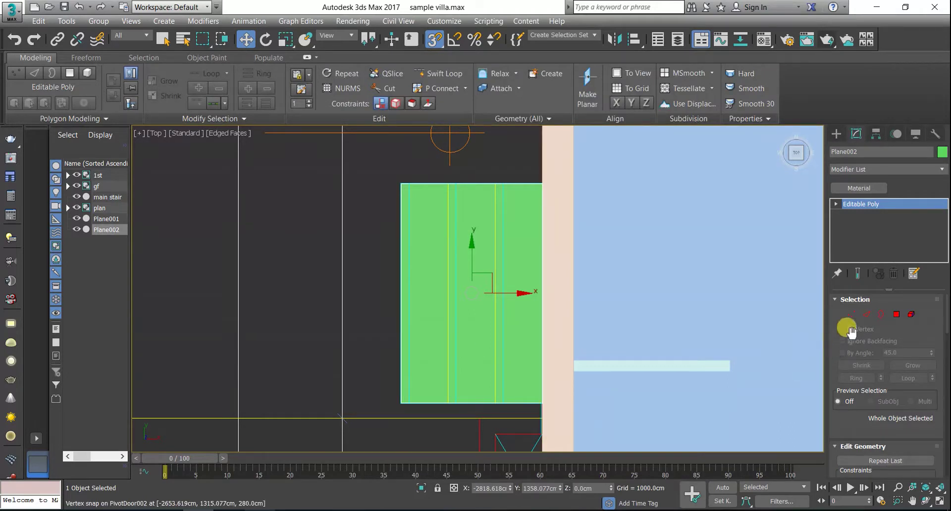
{"action": "left_click", "coordinate": [852, 315]}
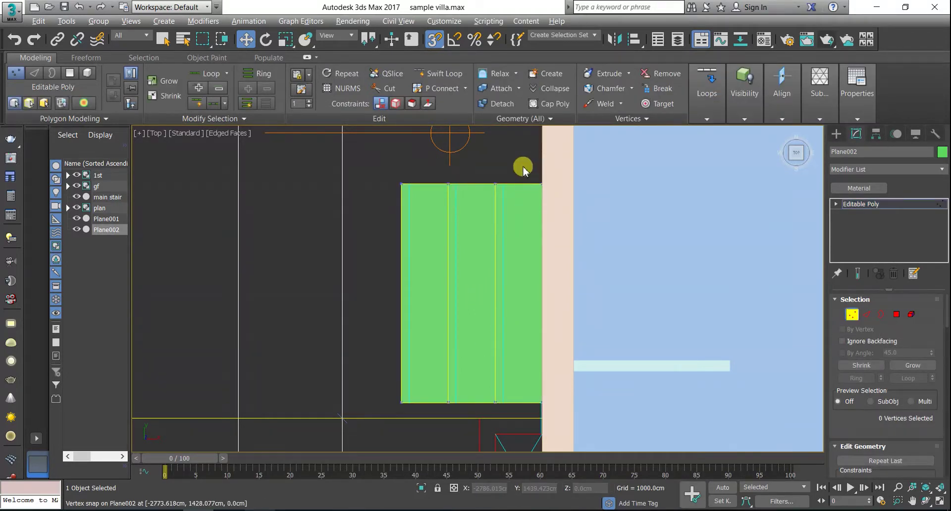
Step: Make the plane see-through and extrude its left strip up 15 cm
{"action": "key", "text": "alt+x"}
{"action": "left_click_drag", "start_coordinate": [499, 220], "coordinate": [509, 382]}
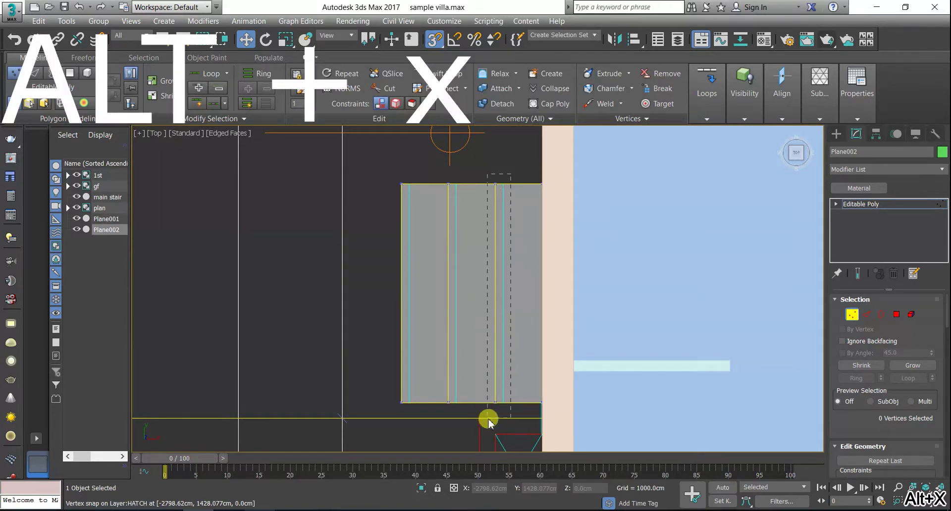
{"action": "left_click_drag", "start_coordinate": [488, 422], "coordinate": [489, 422]}
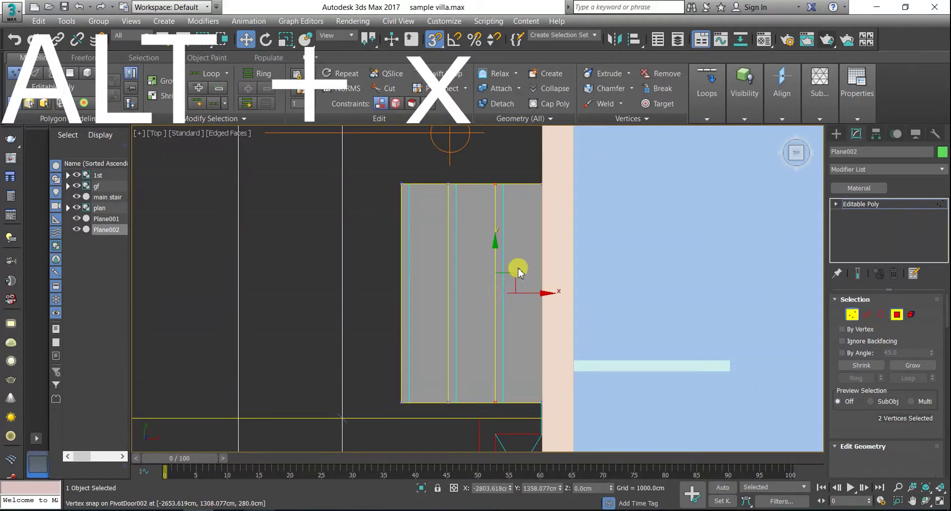
{"action": "key", "text": "4"}
{"action": "left_click", "coordinate": [436, 263]}
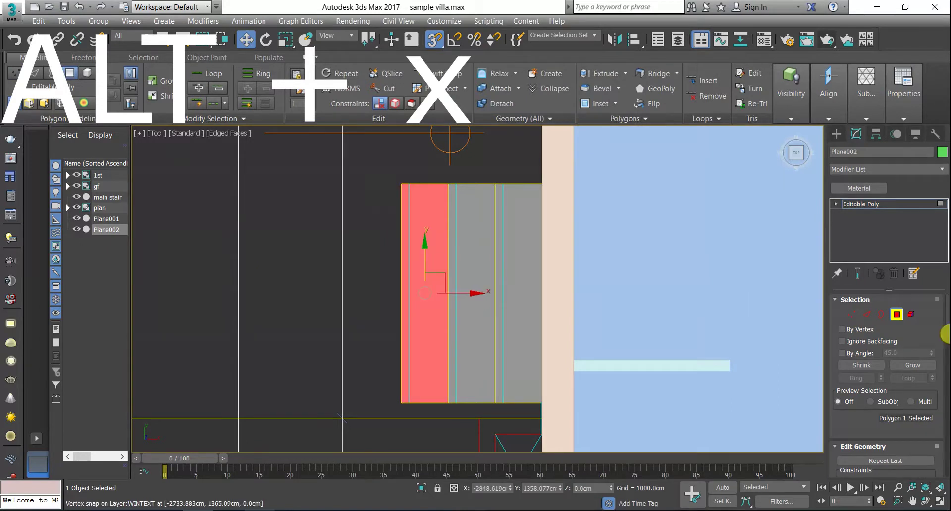
{"action": "left_click", "coordinate": [625, 74]}
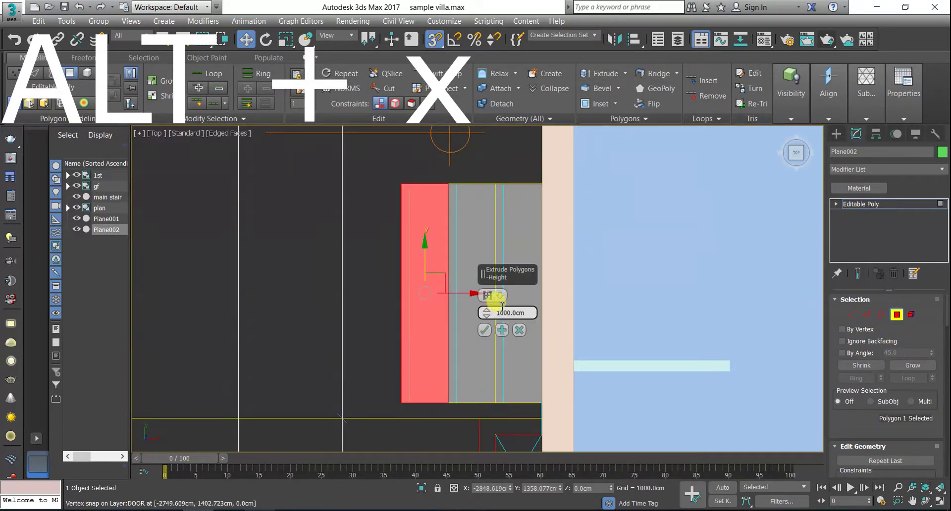
{"action": "double_click", "coordinate": [512, 314]}
{"action": "type", "text": "15"}
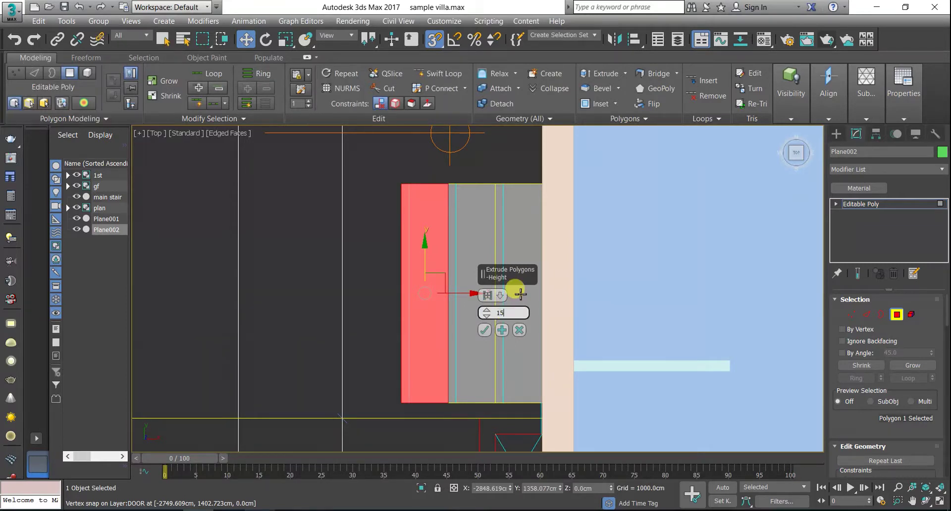
{"action": "scroll", "coordinate": [520, 294], "scroll_direction": "down", "scroll_amount": 3}
{"action": "middle_click_drag", "start_coordinate": [521, 294], "coordinate": [602, 240], "text": "alt"}
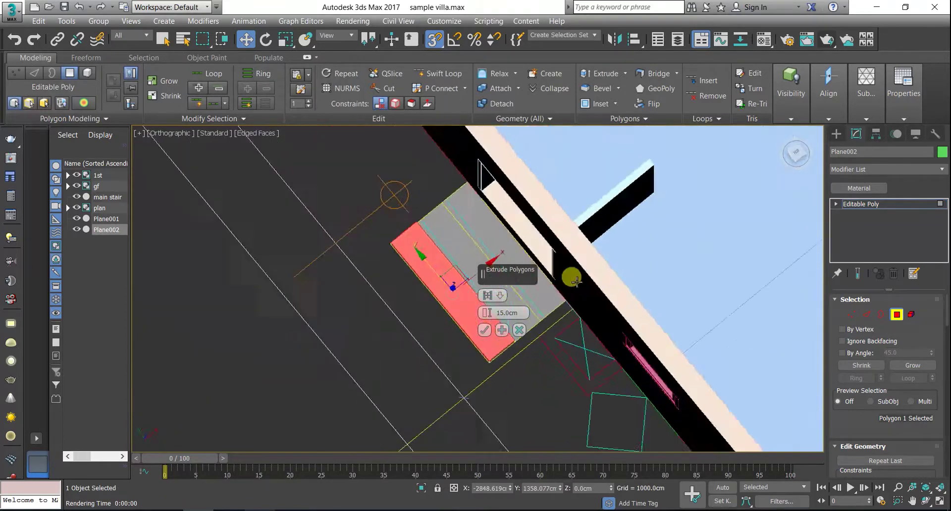
{"action": "scroll", "coordinate": [506, 249], "scroll_direction": "up", "scroll_amount": 3}
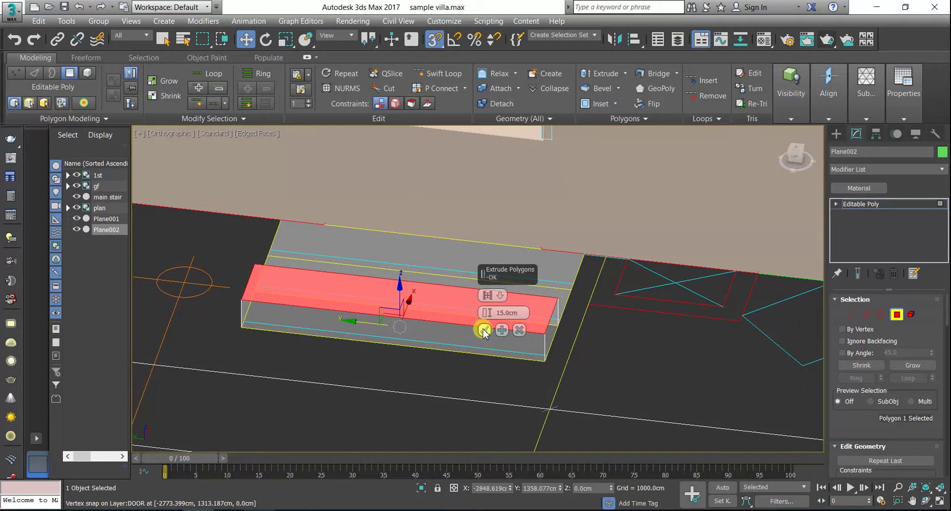
{"action": "left_click", "coordinate": [485, 330]}
Step: Extrude the next faces up another 15 cm to form the second step
{"action": "left_click", "coordinate": [520, 286]}
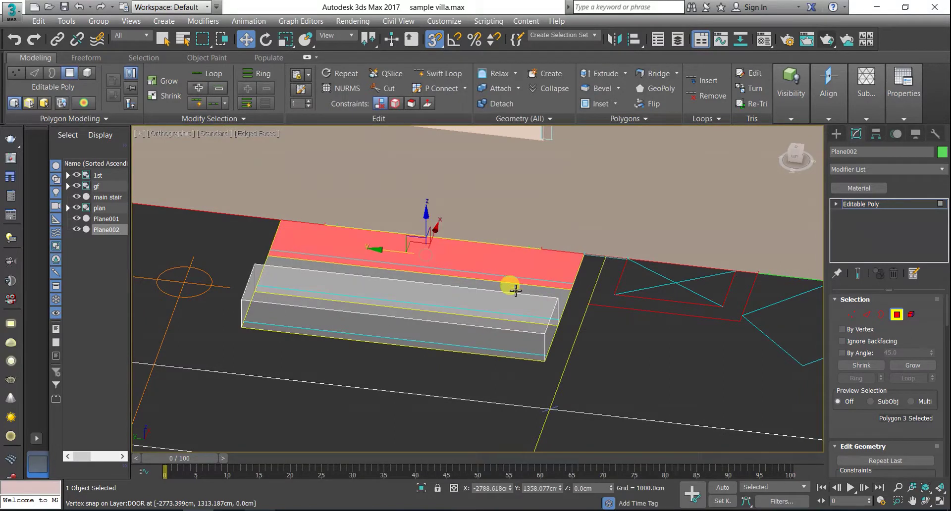
{"action": "left_click", "coordinate": [564, 299]}
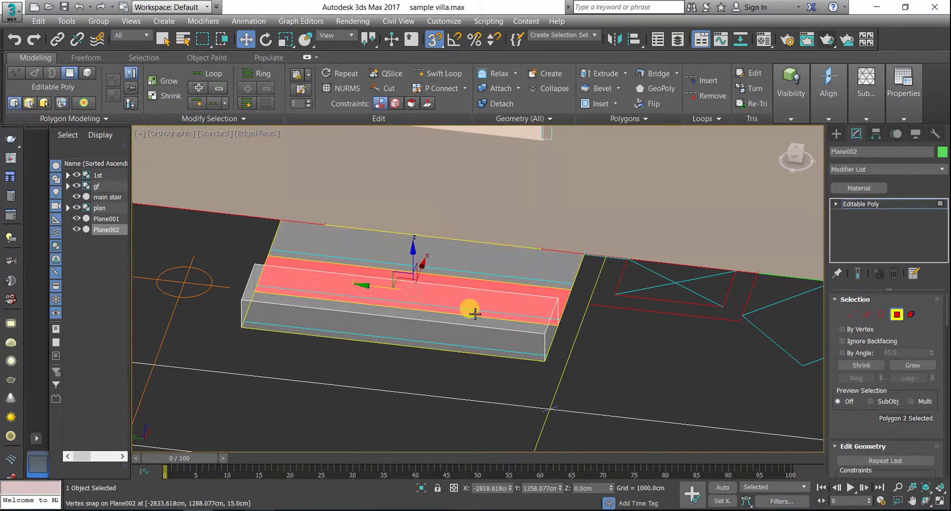
{"action": "left_click", "coordinate": [625, 73]}
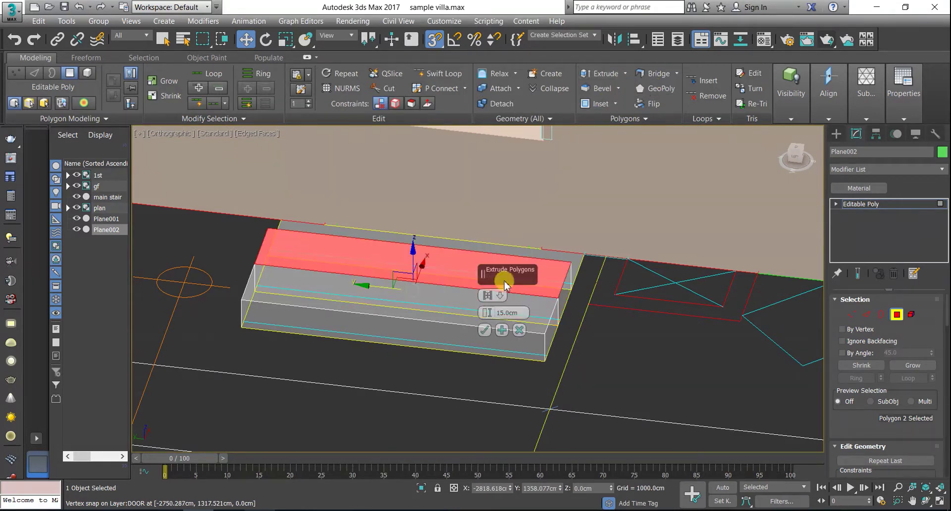
{"action": "left_click", "coordinate": [502, 330]}
{"action": "left_click", "coordinate": [486, 329]}
{"action": "middle_click_drag", "start_coordinate": [485, 329], "coordinate": [504, 330], "text": "alt"}
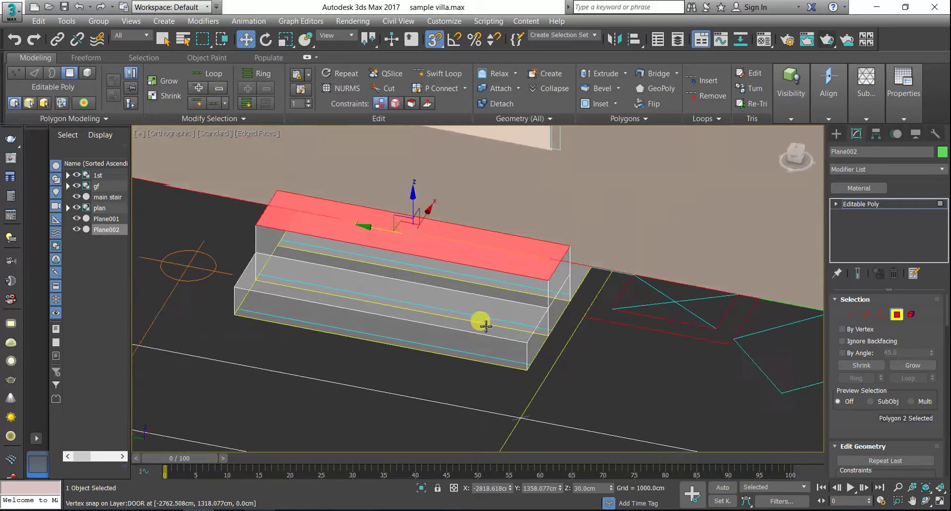
Step: Raise the top step's face by a further 15 cm, reaching 45 cm
{"action": "left_click", "coordinate": [556, 323]}
{"action": "left_click", "coordinate": [626, 74]}
{"action": "left_click", "coordinate": [607, 85]}
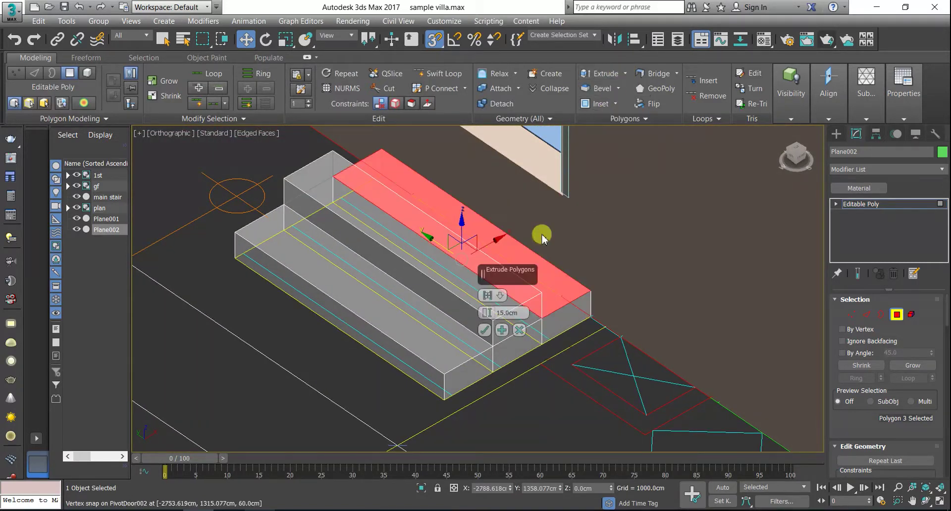
{"action": "left_click", "coordinate": [503, 331]}
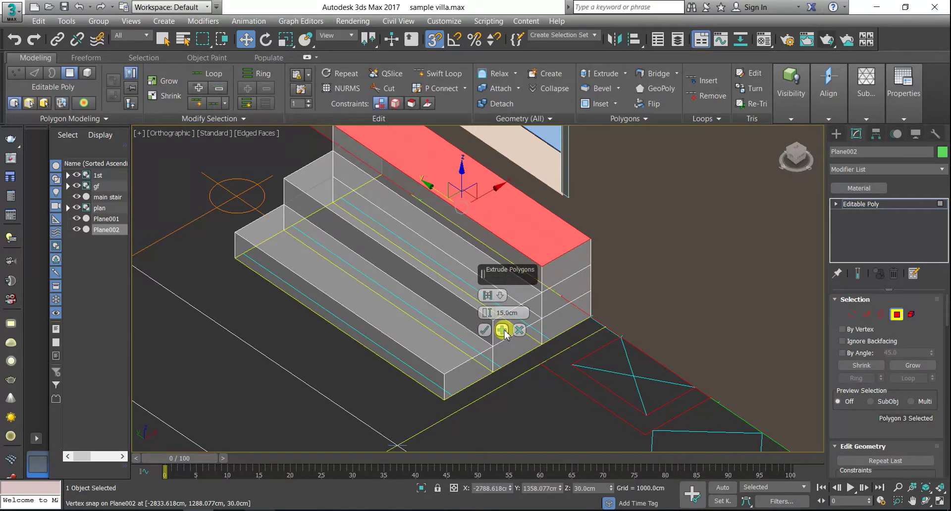
{"action": "left_click", "coordinate": [487, 330]}
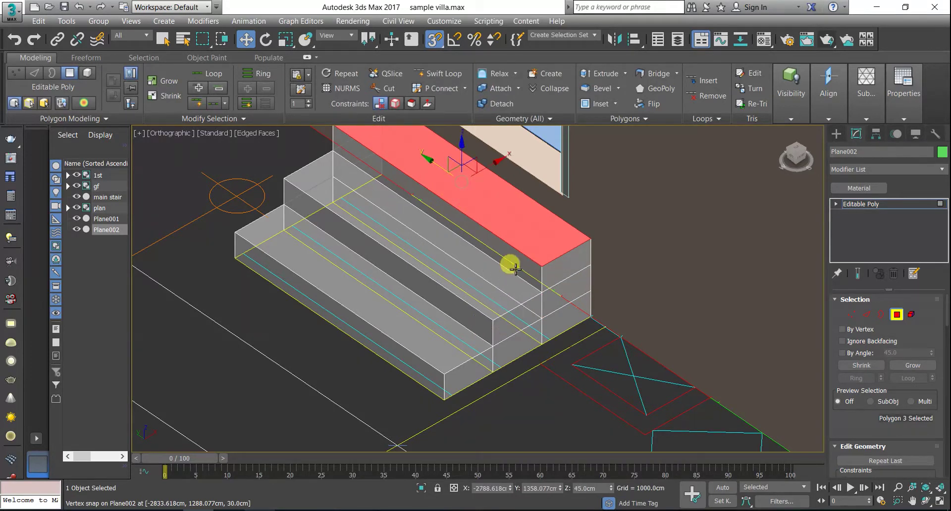
{"action": "middle_click_drag", "start_coordinate": [588, 259], "coordinate": [688, 233], "text": "alt"}
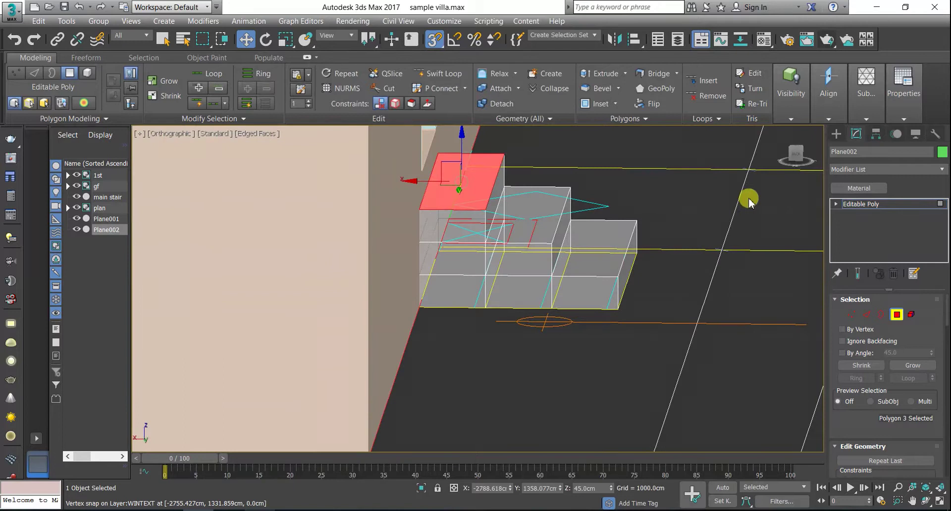
Step: In Front view, connect the lowest step's edges with 3 segments
{"action": "left_click", "coordinate": [794, 157]}
{"action": "scroll", "coordinate": [645, 220], "scroll_direction": "up", "scroll_amount": 3}
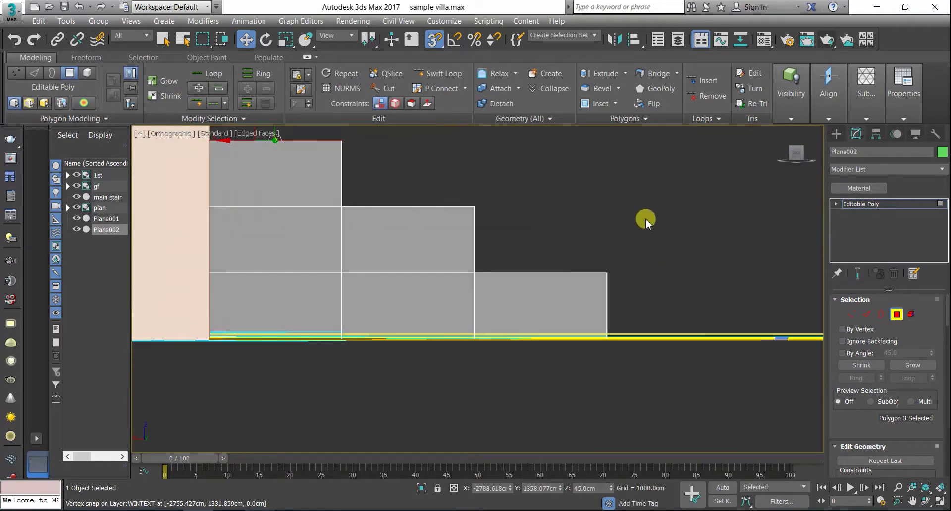
{"action": "left_click", "coordinate": [868, 315]}
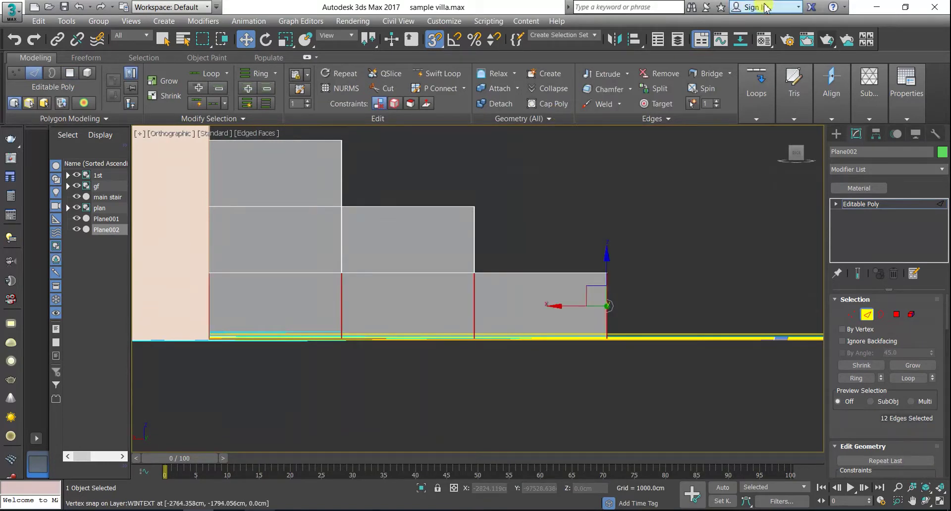
{"action": "left_click", "coordinate": [628, 75]}
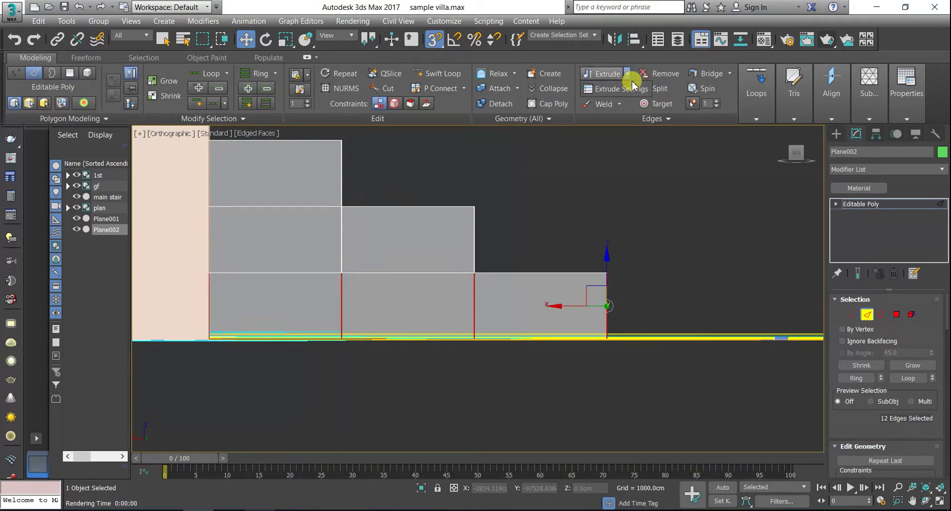
{"action": "left_click", "coordinate": [771, 94]}
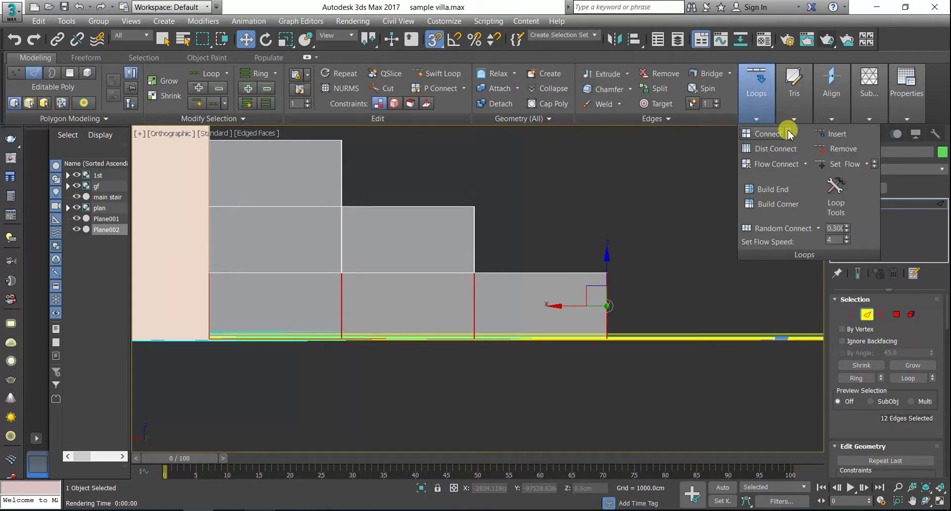
{"action": "left_click", "coordinate": [782, 147]}
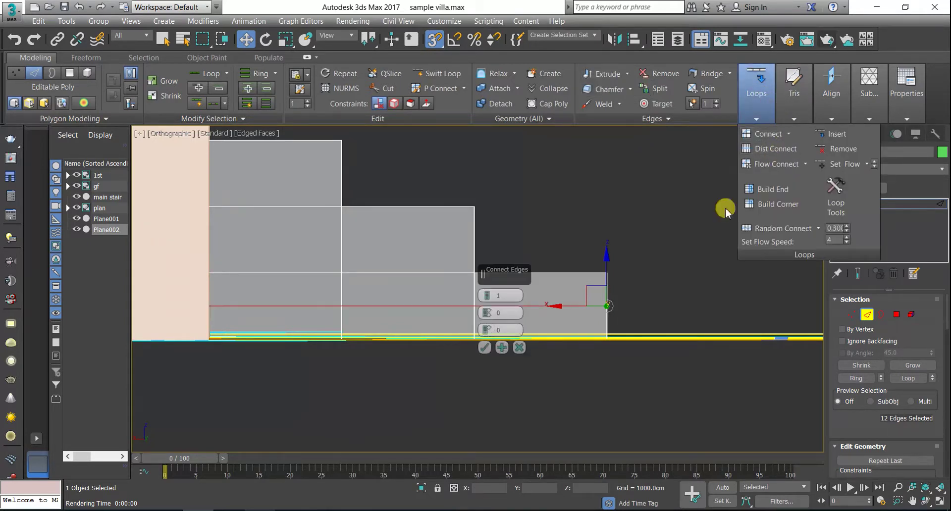
{"action": "left_click", "coordinate": [488, 291]}
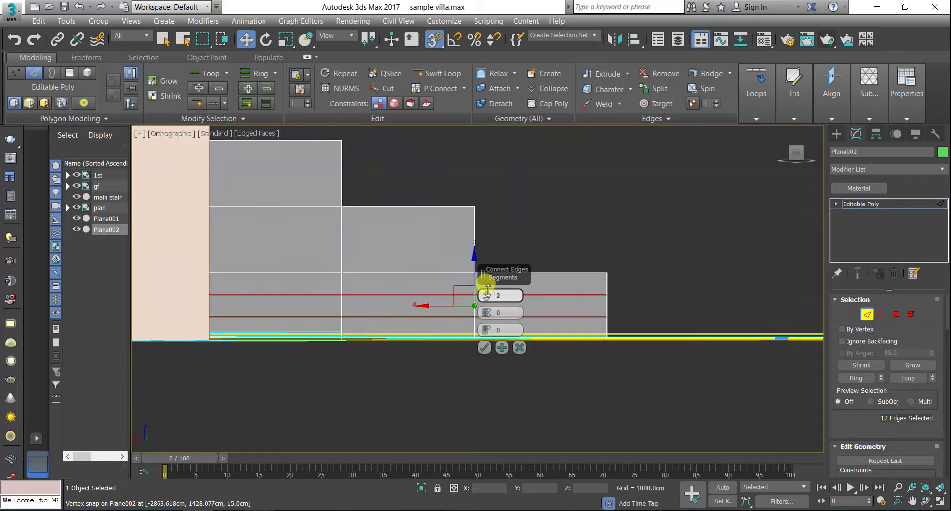
{"action": "left_click", "coordinate": [488, 290]}
{"action": "left_click", "coordinate": [484, 347]}
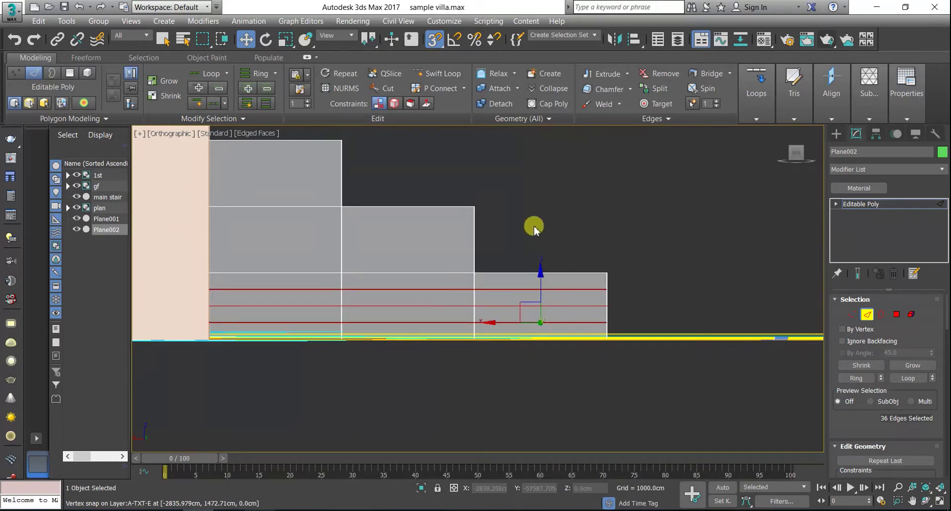
Step: Connect the middle and top steps' vertical edges with 3 segments each
{"action": "key", "text": "ctrl+z"}
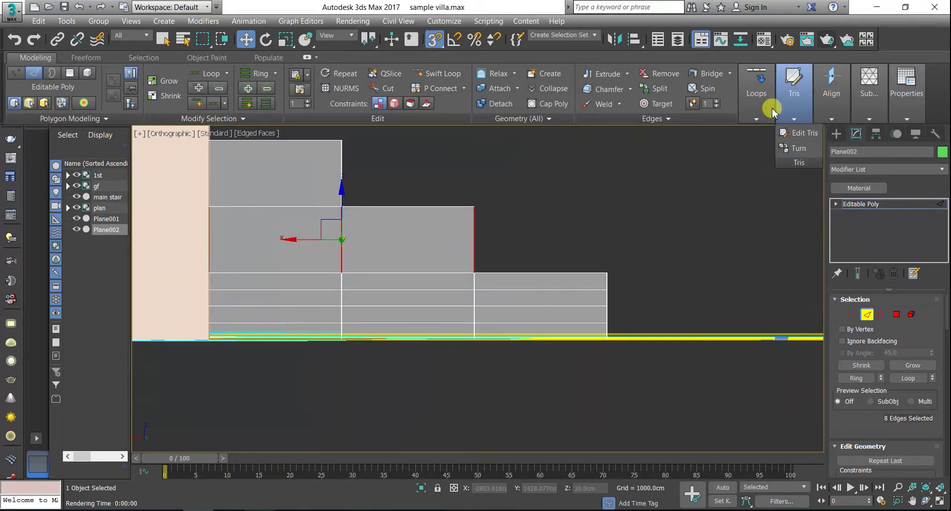
{"action": "left_click", "coordinate": [775, 114]}
{"action": "left_click", "coordinate": [788, 134]}
{"action": "left_click", "coordinate": [782, 148]}
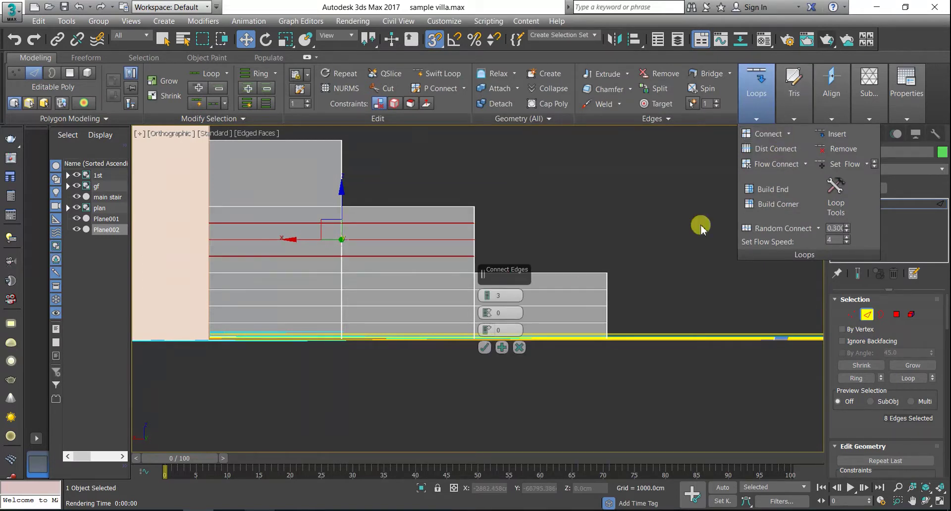
{"action": "left_click", "coordinate": [484, 349]}
{"action": "left_click_drag", "start_coordinate": [203, 198], "coordinate": [200, 193]}
{"action": "left_click", "coordinate": [749, 111]}
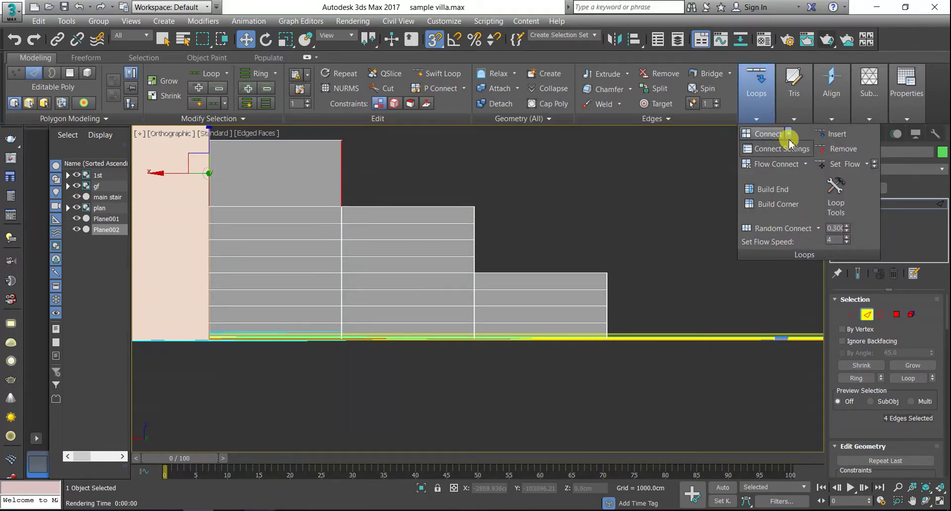
{"action": "left_click", "coordinate": [789, 151]}
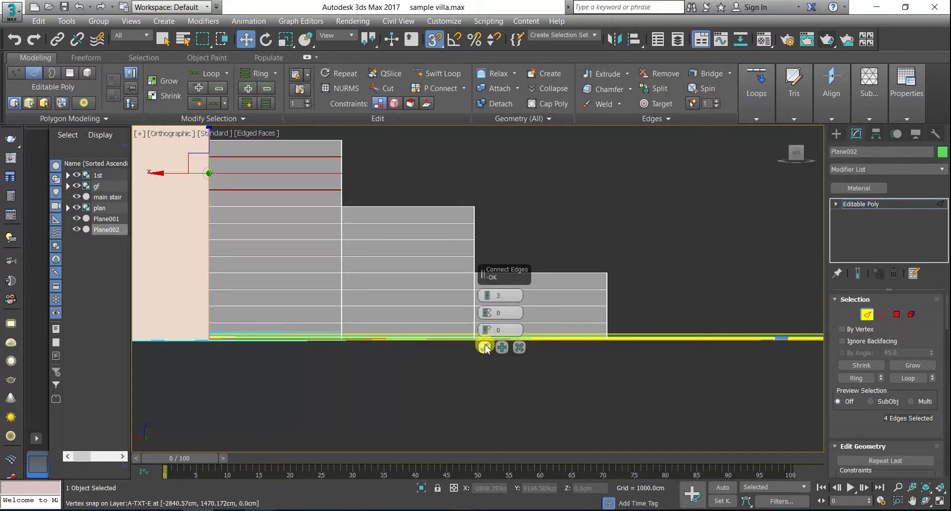
{"action": "left_click", "coordinate": [486, 347]}
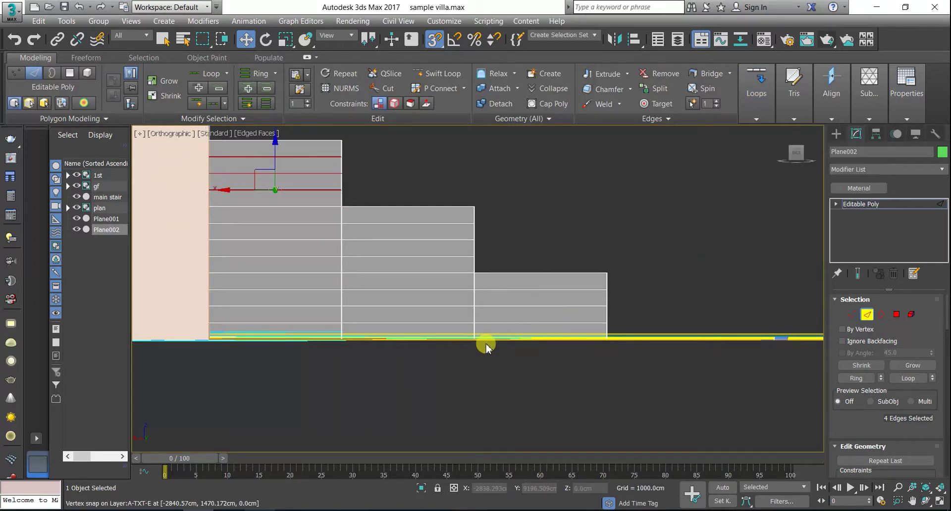
Step: In a solid 3D view, select the edge strip polygons around the lowest step
{"action": "left_click", "coordinate": [898, 316]}
{"action": "left_click", "coordinate": [559, 281]}
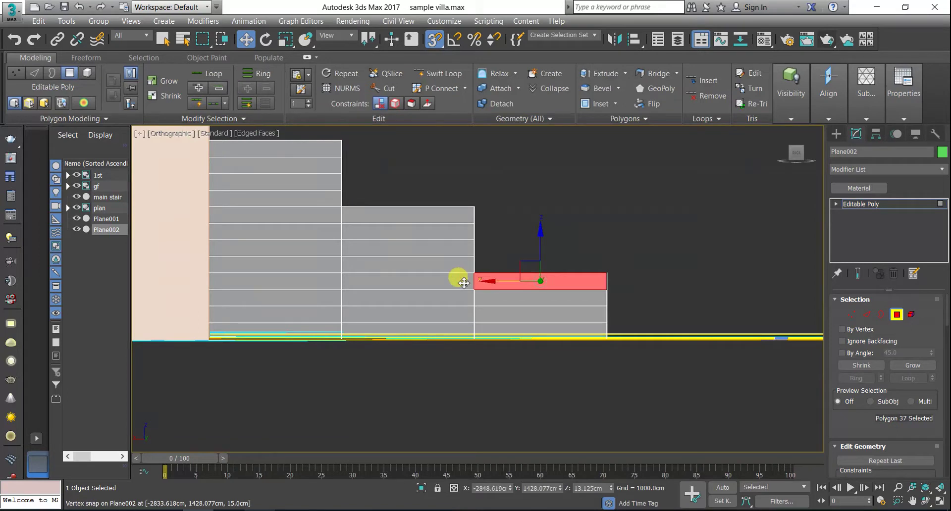
{"action": "key", "text": "x"}
{"action": "key", "text": "w"}
{"action": "mouse_move", "coordinate": [478, 274]}
{"action": "middle_mouse_down", "text": "alt"}
{"action": "mouse_move", "coordinate": [457, 276]}
{"action": "mouse_move", "coordinate": [490, 289]}
{"action": "middle_mouse_up", "text": "alt"}
{"action": "key", "text": "alt+x"}
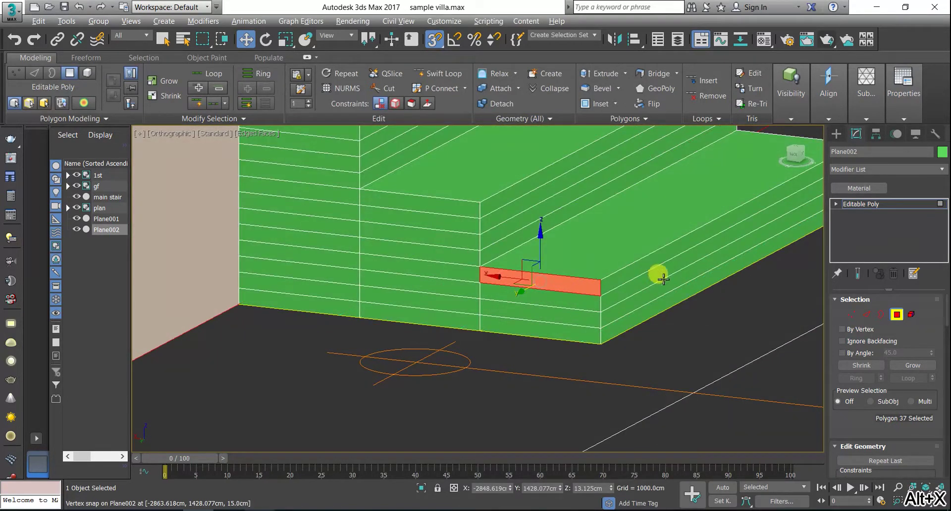
{"action": "left_click", "coordinate": [627, 279], "text": "shift"}
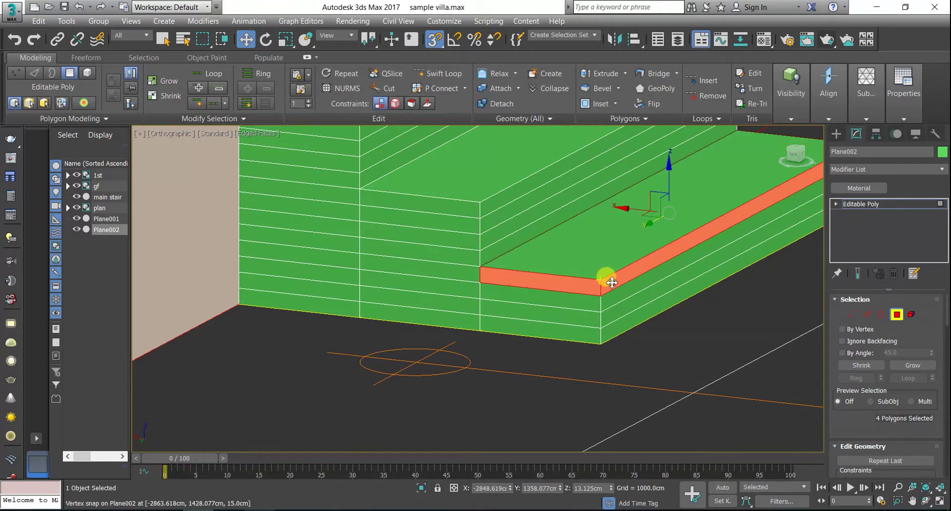
{"action": "middle_click_drag", "start_coordinate": [605, 274], "coordinate": [476, 336]}
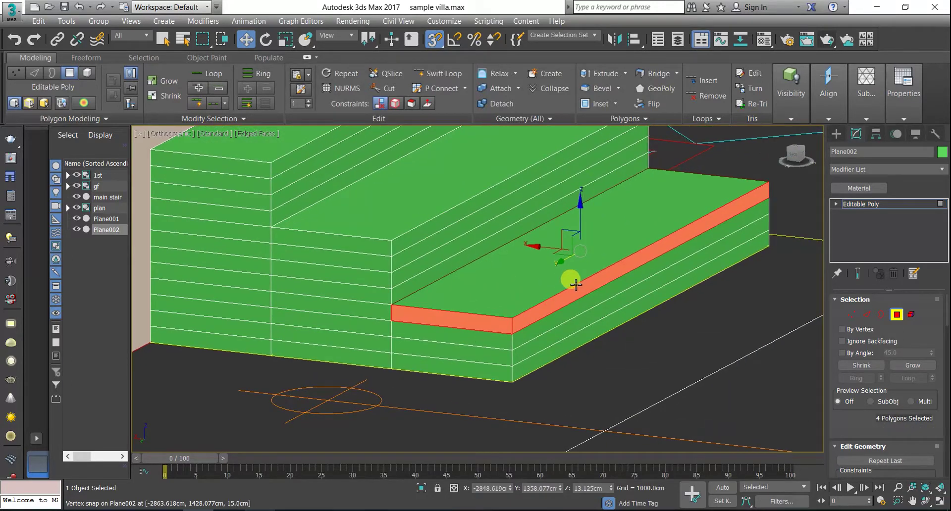
Step: Extrude the lowest step's strip 5 cm along Local Normal
{"action": "left_click", "coordinate": [625, 74]}
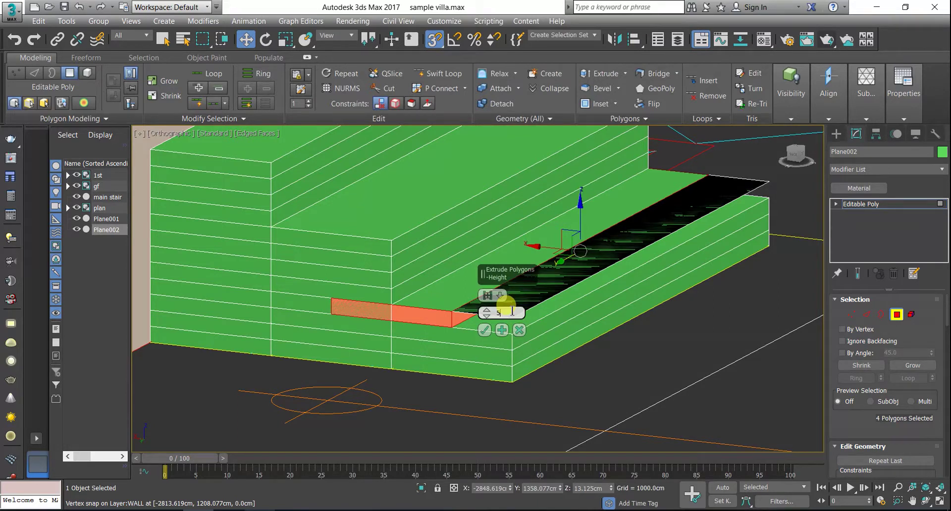
{"action": "key", "text": "Return"}
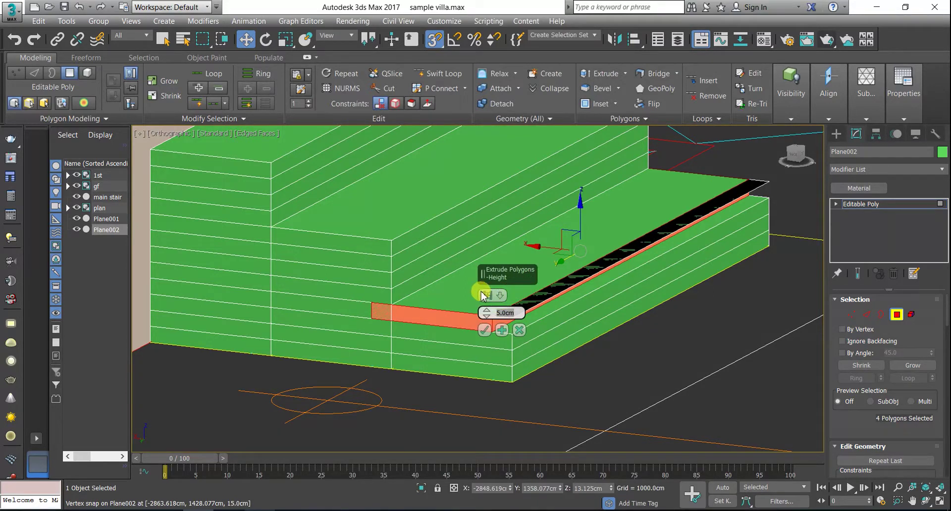
{"action": "left_click", "coordinate": [484, 296]}
{"action": "left_click", "coordinate": [485, 296]}
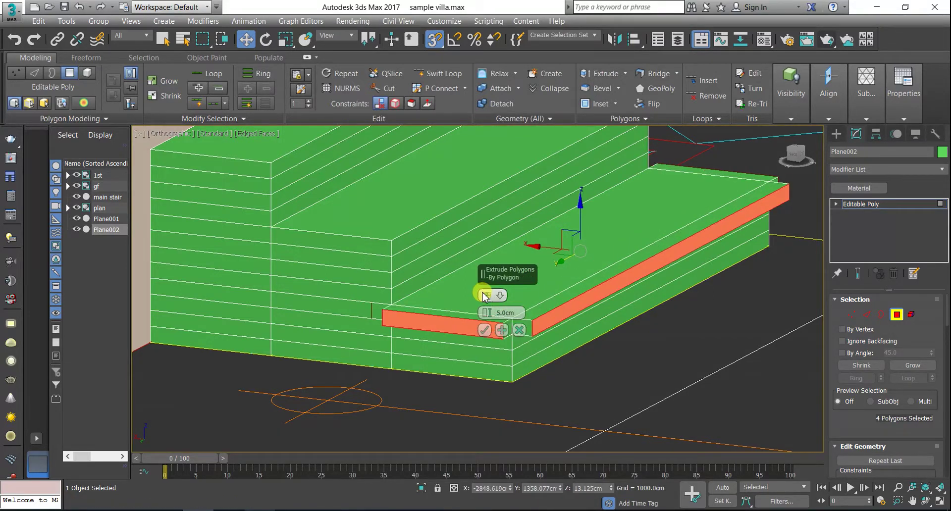
{"action": "left_click", "coordinate": [485, 296]}
{"action": "left_click", "coordinate": [485, 295]}
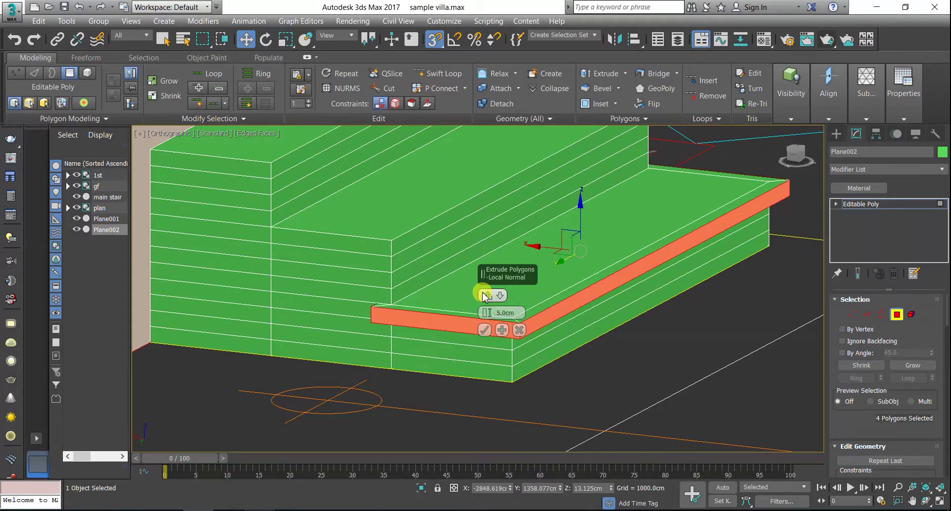
{"action": "left_click", "coordinate": [484, 330]}
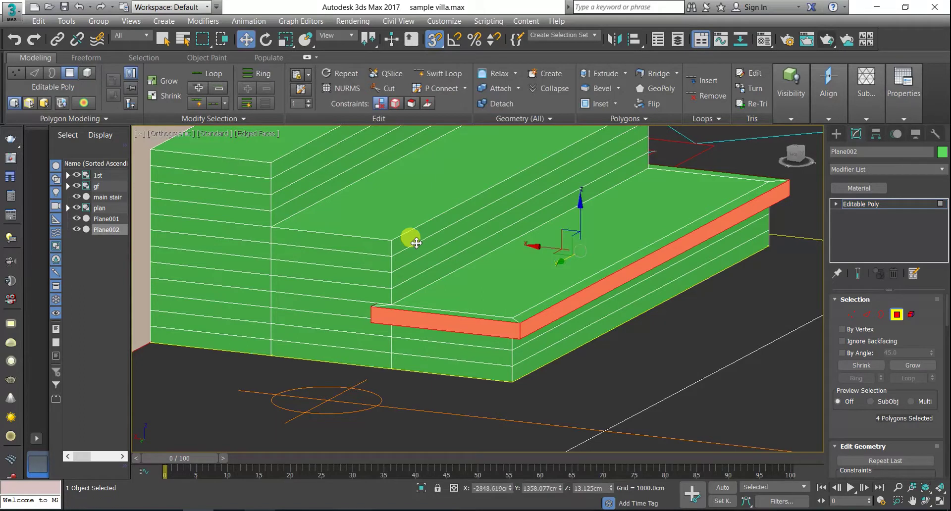
Step: Extrude the middle step's edge strip 5 cm with the same settings
{"action": "left_click", "coordinate": [742, 169]}
{"action": "left_click", "coordinate": [433, 219]}
{"action": "left_click", "coordinate": [364, 243]}
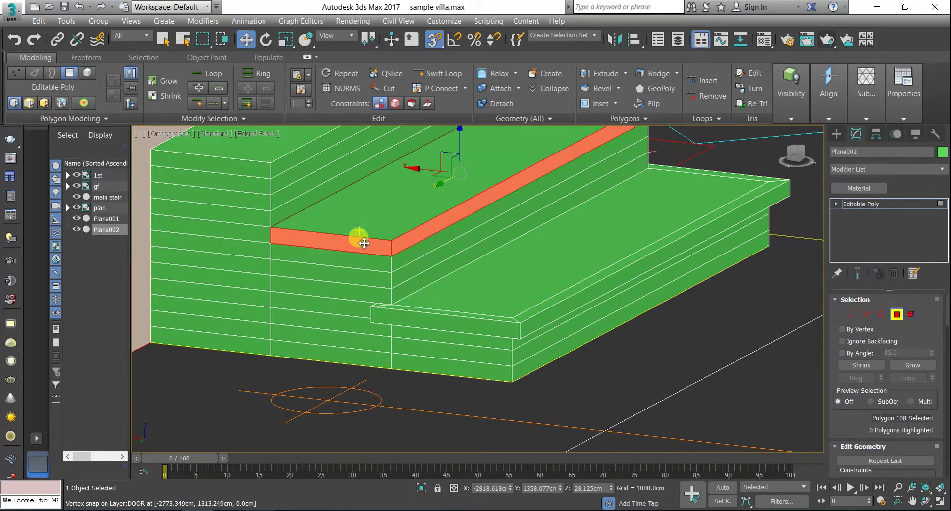
{"action": "left_click", "coordinate": [624, 75]}
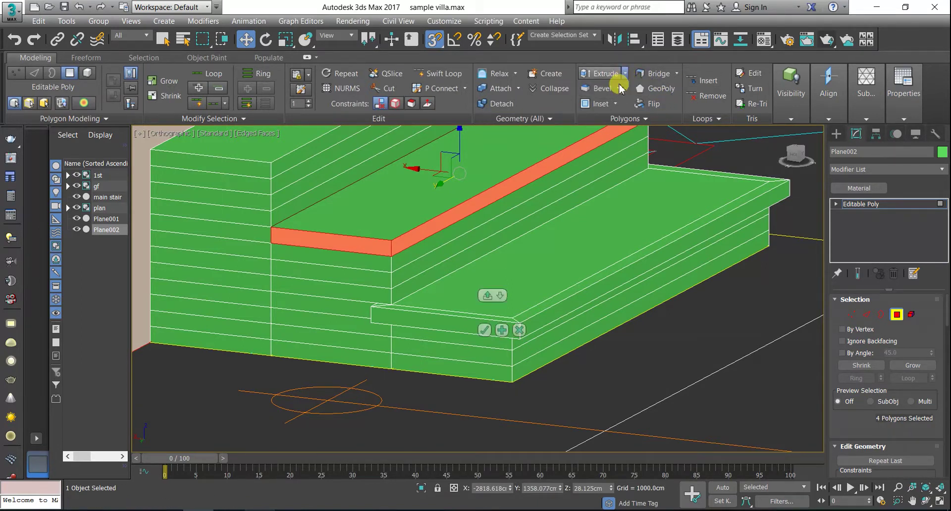
{"action": "left_click", "coordinate": [484, 330]}
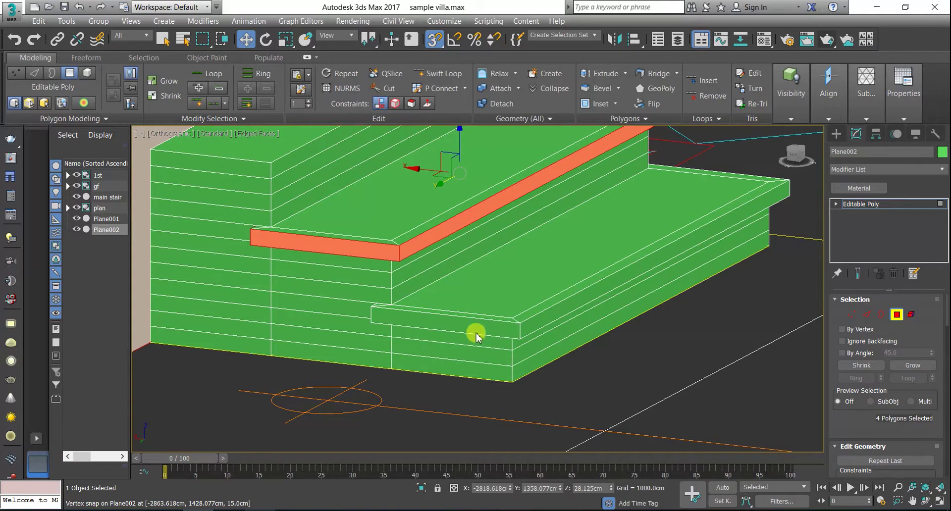
Step: Select the top step's edge strip loop and extrude it 5 cm
{"action": "left_click", "coordinate": [260, 177]}
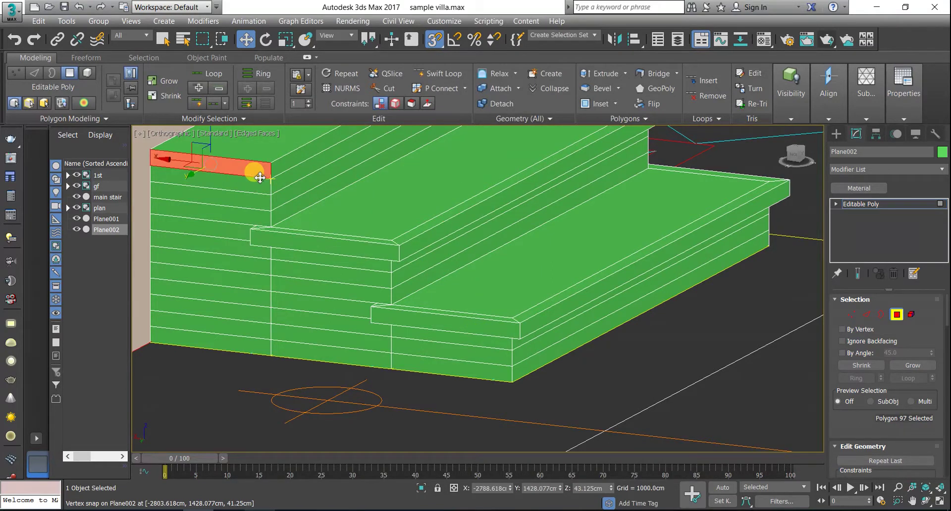
{"action": "left_click", "coordinate": [627, 76]}
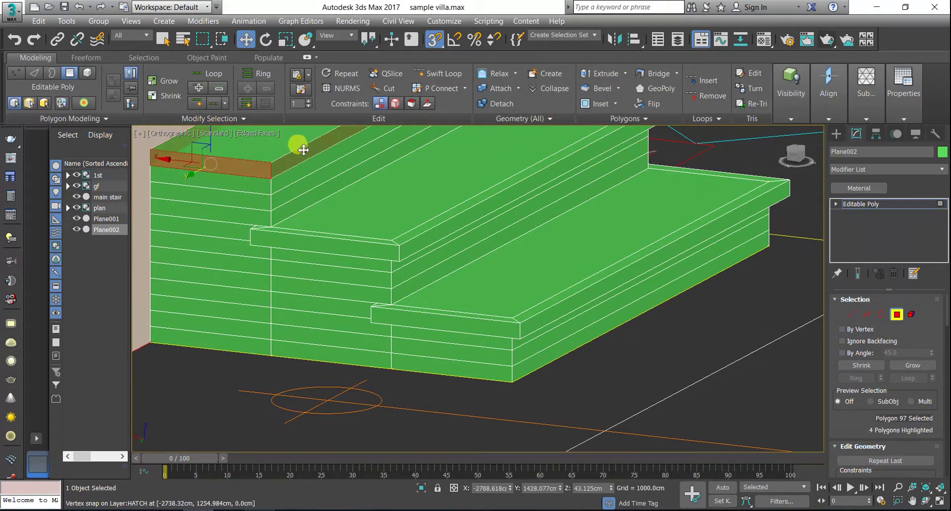
{"action": "left_click", "coordinate": [308, 154]}
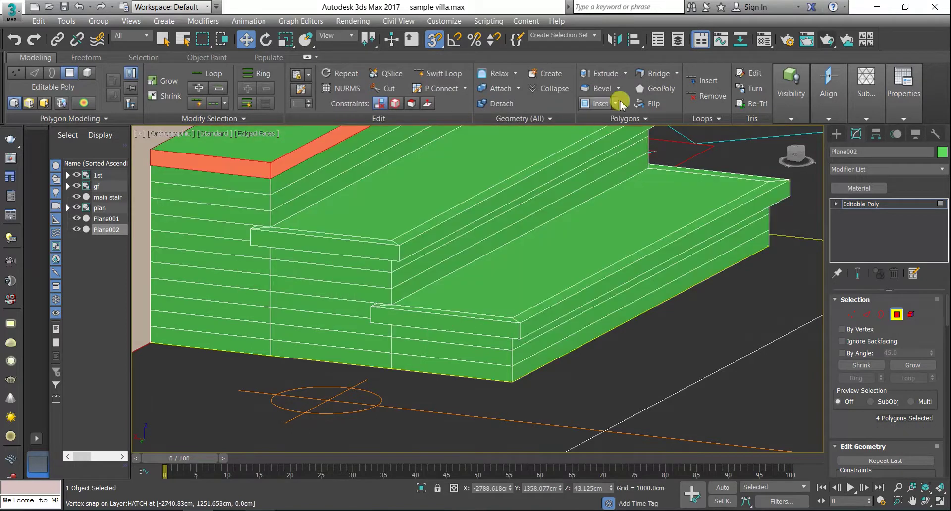
{"action": "left_click", "coordinate": [677, 75]}
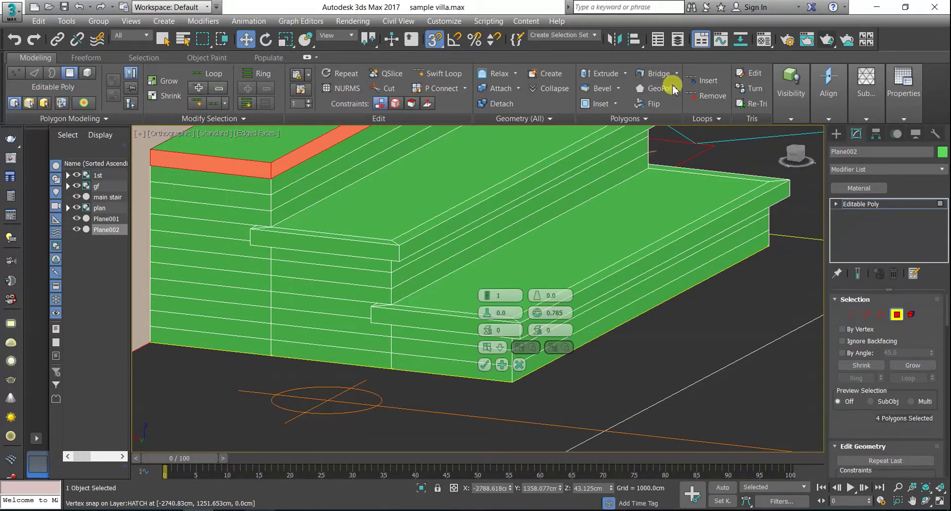
{"action": "left_click", "coordinate": [485, 364]}
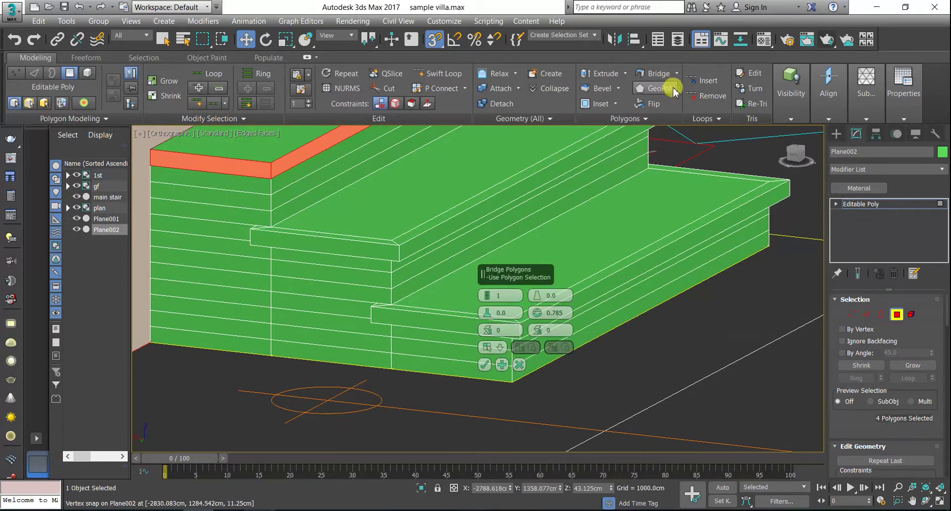
{"action": "left_click", "coordinate": [626, 75]}
{"action": "left_click", "coordinate": [484, 330]}
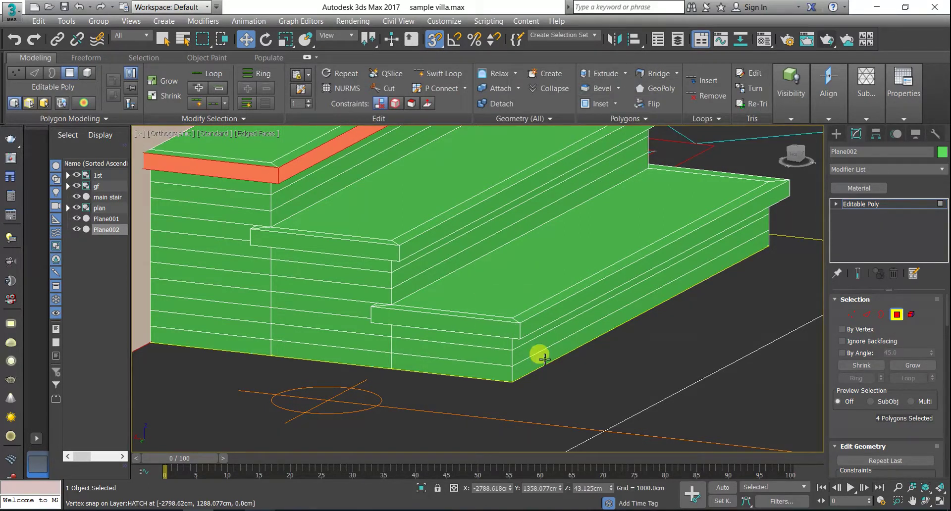
{"action": "left_click", "coordinate": [644, 364]}
{"action": "scroll", "coordinate": [555, 315], "scroll_direction": "down", "scroll_amount": 5}
Step: Save sample villa.max and orbit to an angled view of the house's front stairs
{"action": "key", "text": "ctrl+s"}
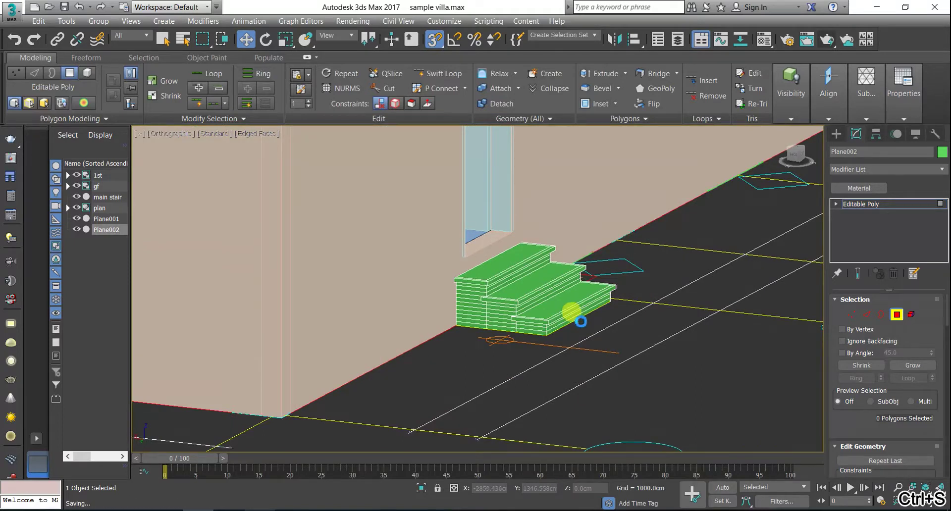
{"action": "scroll", "coordinate": [572, 315], "scroll_direction": "down", "scroll_amount": 4}
{"action": "mouse_move", "coordinate": [616, 292]}
{"action": "middle_mouse_down", "text": "alt"}
{"action": "mouse_move", "coordinate": [630, 297]}
{"action": "mouse_move", "coordinate": [567, 335]}
{"action": "mouse_move", "coordinate": [510, 306]}
{"action": "middle_mouse_up", "text": "alt"}
{"action": "scroll", "coordinate": [633, 297], "scroll_direction": "down", "scroll_amount": 4}
{"action": "mouse_move", "coordinate": [633, 297]}
{"action": "middle_mouse_down", "text": "alt"}
{"action": "mouse_move", "coordinate": [609, 314]}
{"action": "mouse_move", "coordinate": [597, 310]}
{"action": "mouse_move", "coordinate": [627, 384]}
{"action": "mouse_move", "coordinate": [676, 335]}
{"action": "middle_mouse_up", "text": "alt"}
{"action": "scroll", "coordinate": [628, 384], "scroll_direction": "up", "scroll_amount": 5}
{"action": "scroll", "coordinate": [679, 339], "scroll_direction": "up", "scroll_amount": 1}
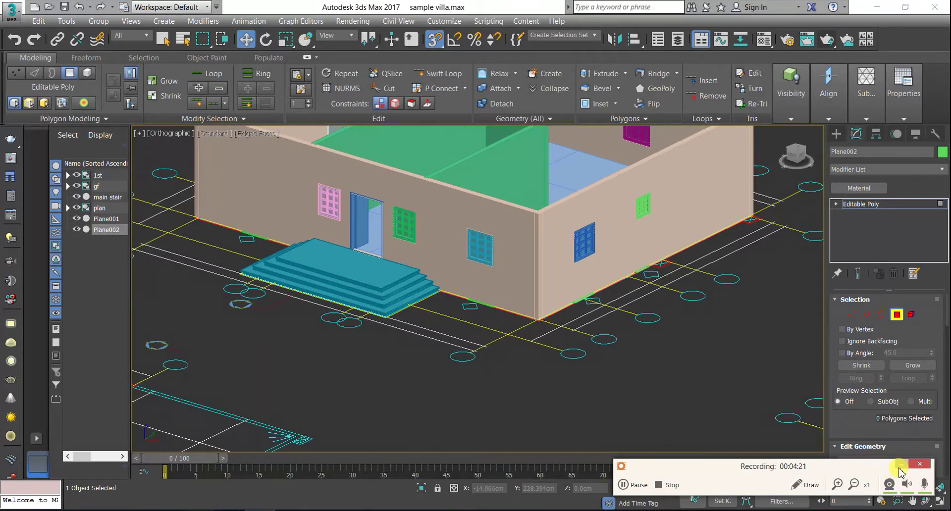
{"action": "left_click", "coordinate": [899, 469]}
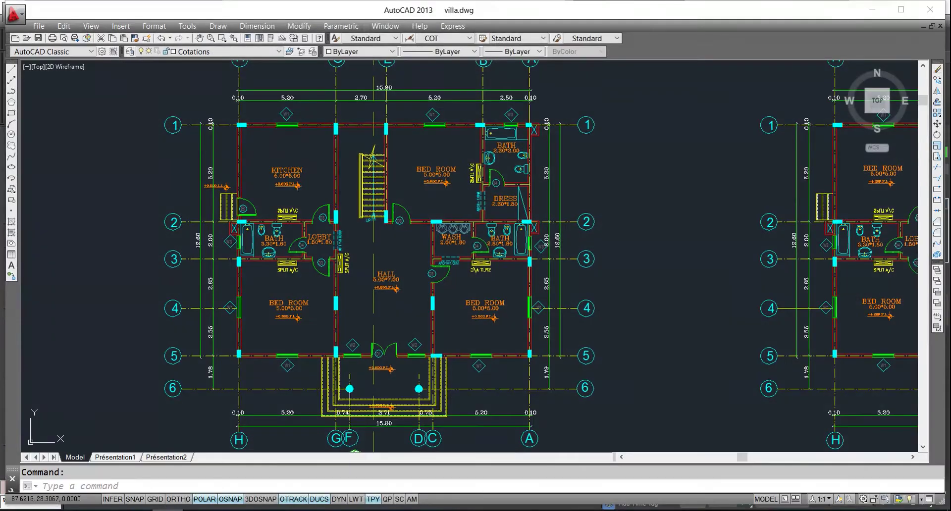
Step: Add a 9.30 vertical linear dimension beside the wall on the left elevation
{"action": "scroll", "coordinate": [517, 299], "scroll_direction": "down", "scroll_amount": 8}
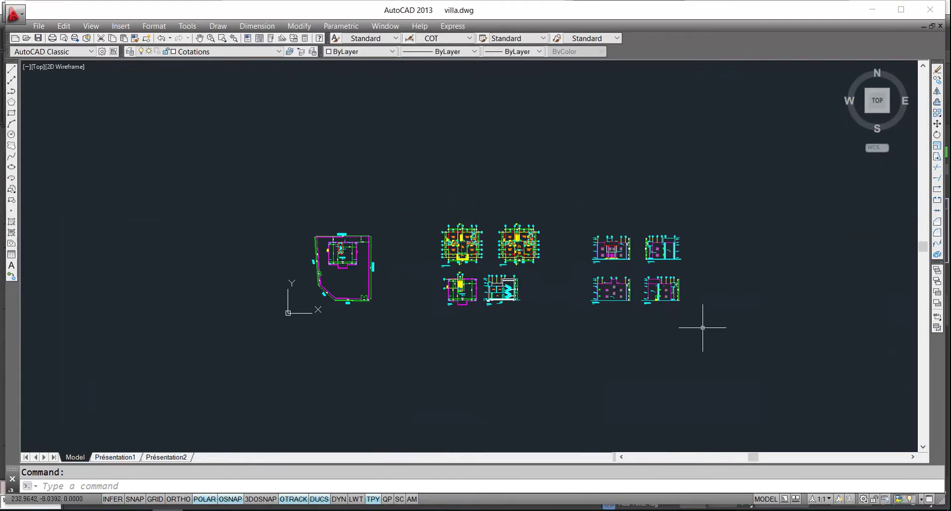
{"action": "scroll", "coordinate": [702, 327], "scroll_direction": "up", "scroll_amount": 3}
{"action": "scroll", "coordinate": [669, 256], "scroll_direction": "up", "scroll_amount": 3}
{"action": "scroll", "coordinate": [624, 257], "scroll_direction": "up", "scroll_amount": 4}
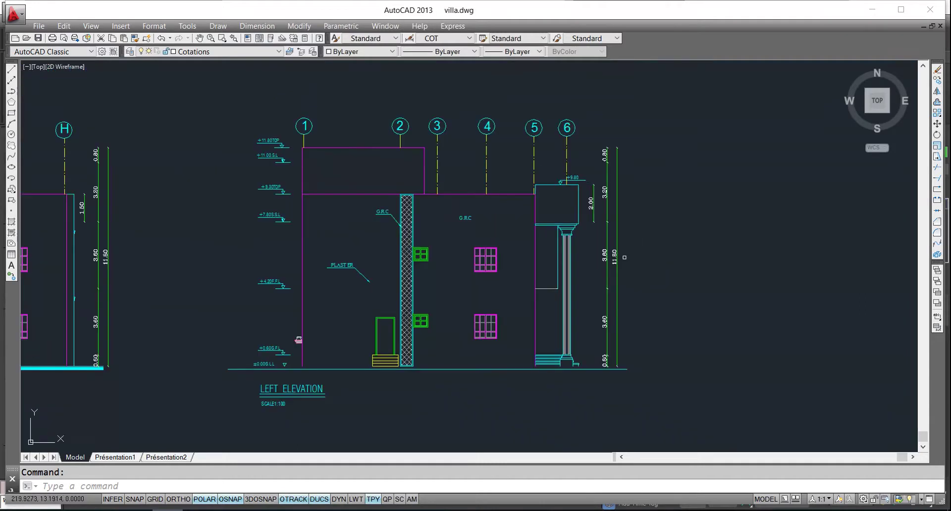
{"action": "left_click", "coordinate": [257, 26]}
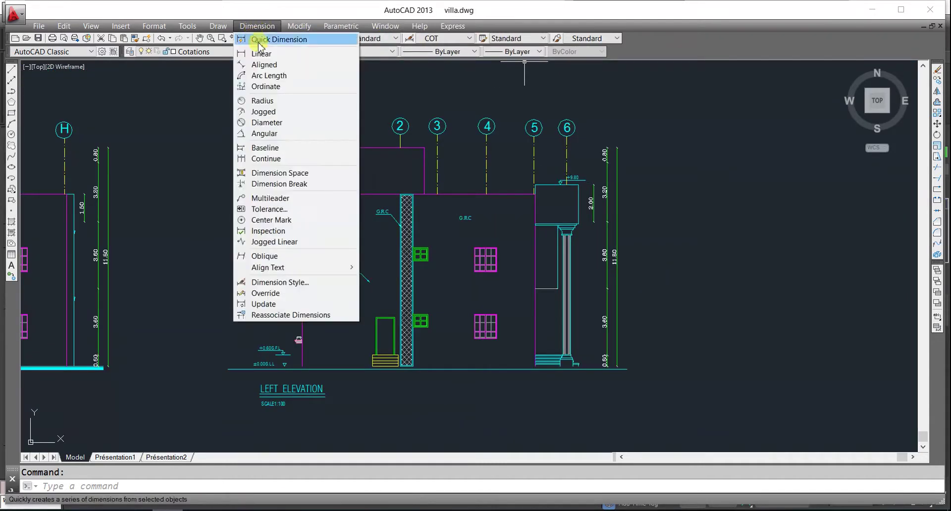
{"action": "left_click", "coordinate": [262, 54]}
{"action": "scroll", "coordinate": [423, 233], "scroll_direction": "up", "scroll_amount": 3}
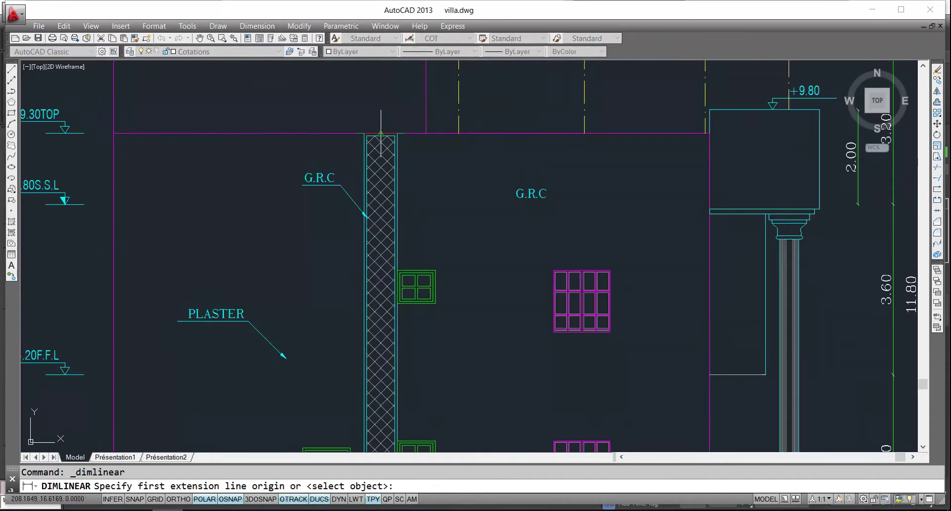
{"action": "left_click", "coordinate": [400, 133]}
{"action": "scroll", "coordinate": [400, 133], "scroll_direction": "down", "scroll_amount": 5}
{"action": "scroll", "coordinate": [393, 255], "scroll_direction": "up", "scroll_amount": 5}
{"action": "scroll", "coordinate": [393, 254], "scroll_direction": "up", "scroll_amount": 3}
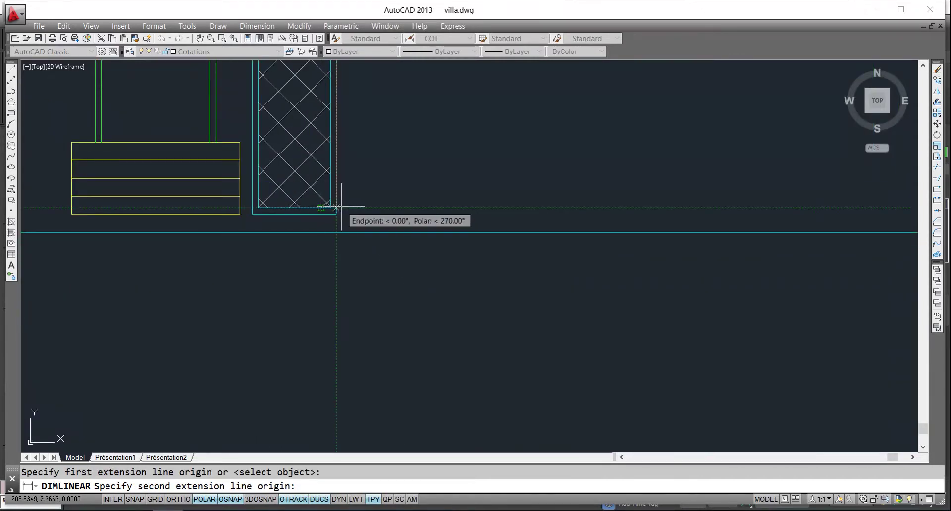
{"action": "left_click", "coordinate": [238, 215]}
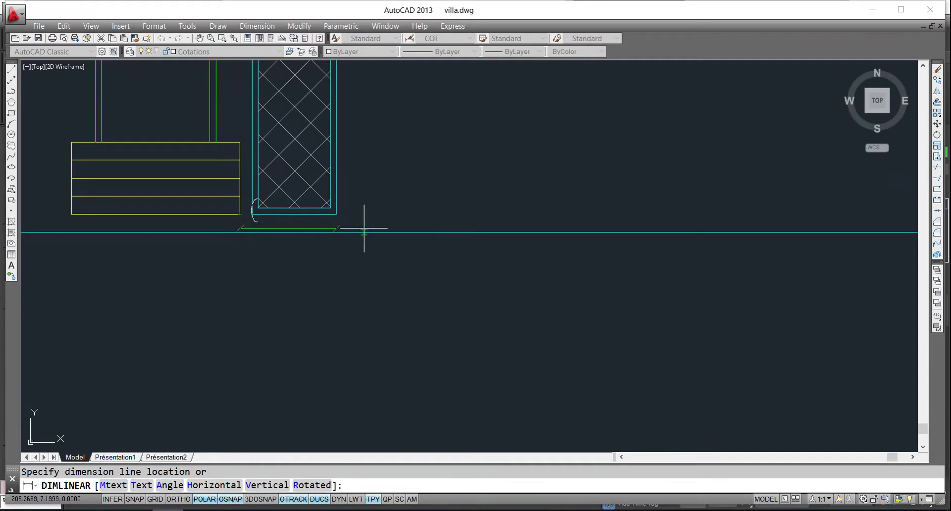
{"action": "scroll", "coordinate": [412, 216], "scroll_direction": "down", "scroll_amount": 4}
{"action": "mouse_move", "coordinate": [446, 180]}
{"action": "middle_mouse_down"}
{"action": "mouse_move", "coordinate": [448, 218]}
{"action": "mouse_move", "coordinate": [392, 361]}
{"action": "middle_mouse_up"}
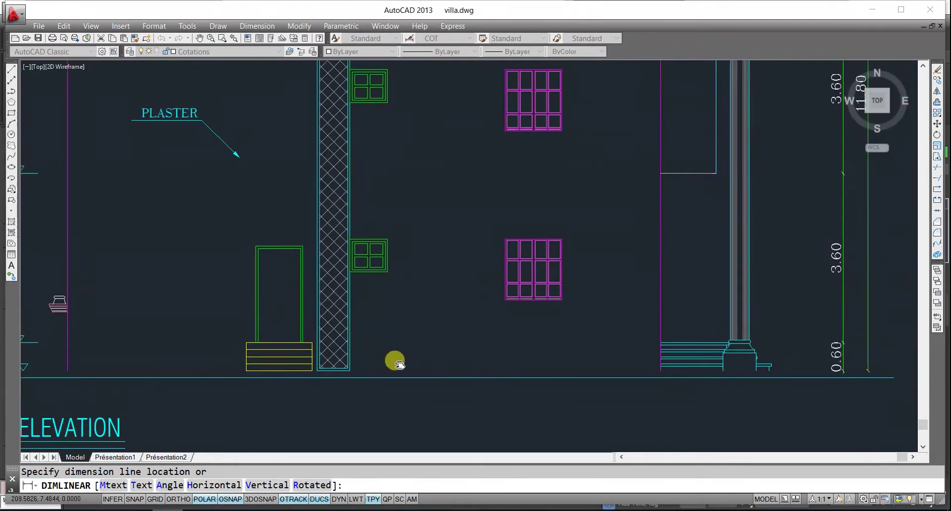
{"action": "left_click", "coordinate": [452, 277]}
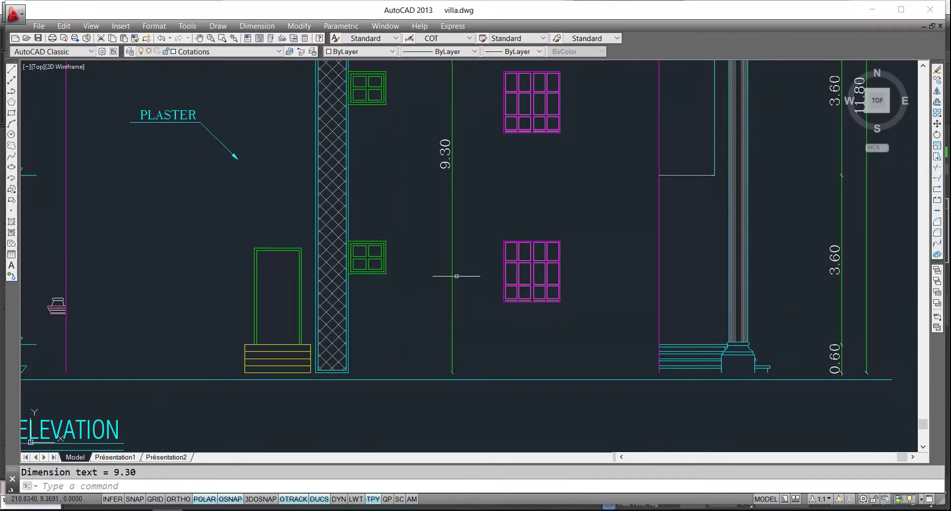
Step: Erase the 9.30 dimension using a crossing-window selection
{"action": "left_click", "coordinate": [484, 155]}
{"action": "left_click", "coordinate": [428, 219]}
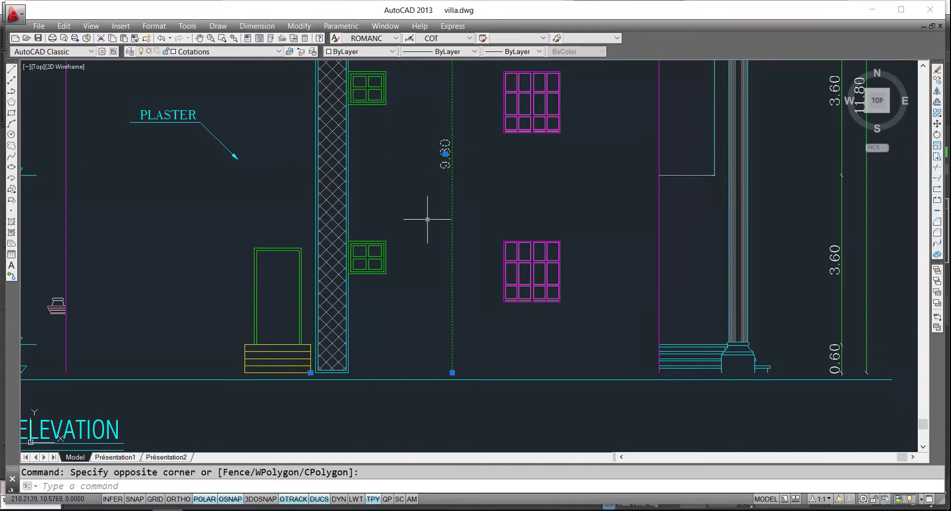
{"action": "key", "text": "Delete"}
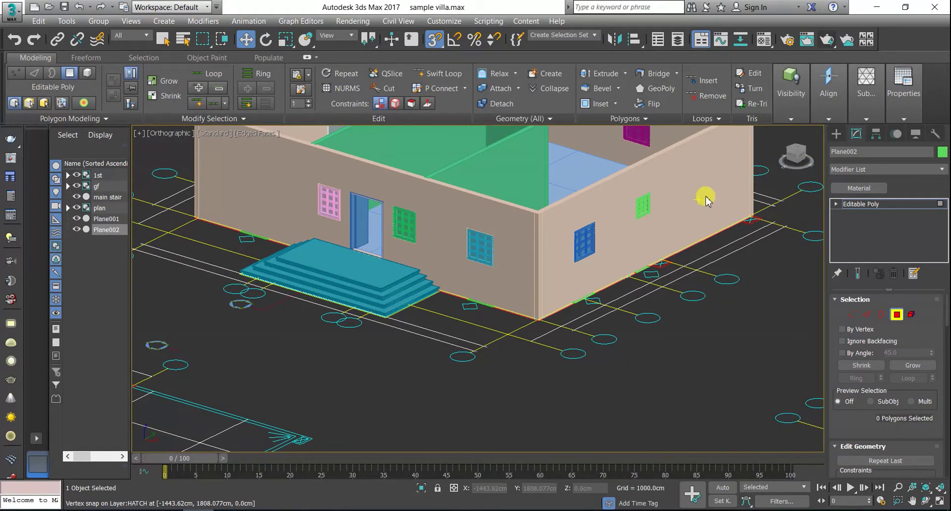
Step: In Top view, draw a 10 × 40 cm box base at the wall end
{"action": "key", "text": "t"}
{"action": "scroll", "coordinate": [421, 297], "scroll_direction": "up", "scroll_amount": 5}
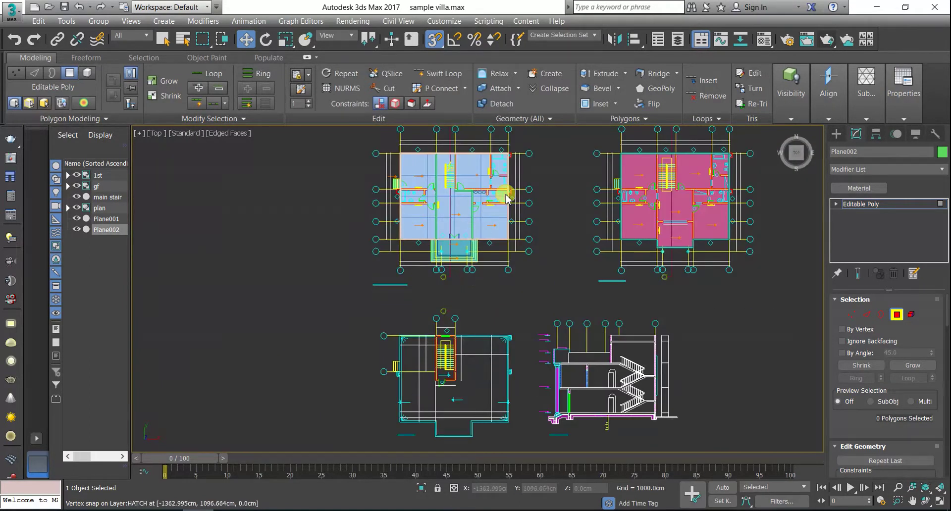
{"action": "scroll", "coordinate": [544, 174], "scroll_direction": "up", "scroll_amount": 4}
{"action": "scroll", "coordinate": [476, 223], "scroll_direction": "up", "scroll_amount": 3}
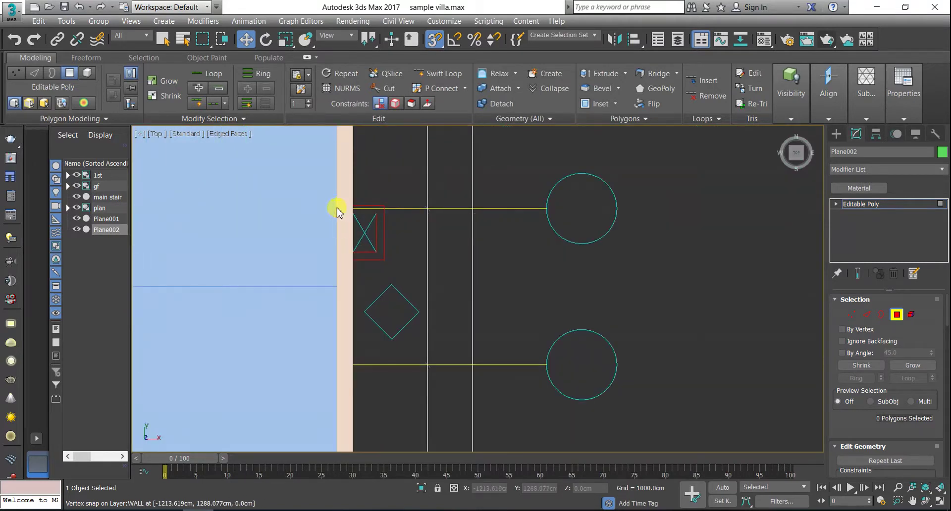
{"action": "scroll", "coordinate": [339, 207], "scroll_direction": "up", "scroll_amount": 3}
{"action": "scroll", "coordinate": [555, 174], "scroll_direction": "down", "scroll_amount": 5}
{"action": "mouse_move", "coordinate": [554, 227]}
{"action": "middle_mouse_down"}
{"action": "mouse_move", "coordinate": [513, 333]}
{"action": "mouse_move", "coordinate": [438, 282]}
{"action": "middle_mouse_up"}
{"action": "scroll", "coordinate": [463, 250], "scroll_direction": "up", "scroll_amount": 5}
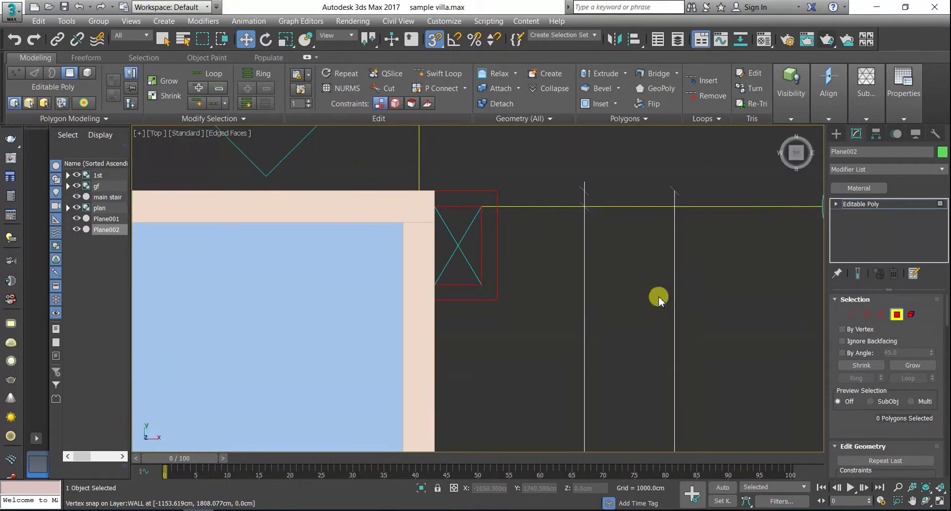
{"action": "left_click", "coordinate": [836, 134]}
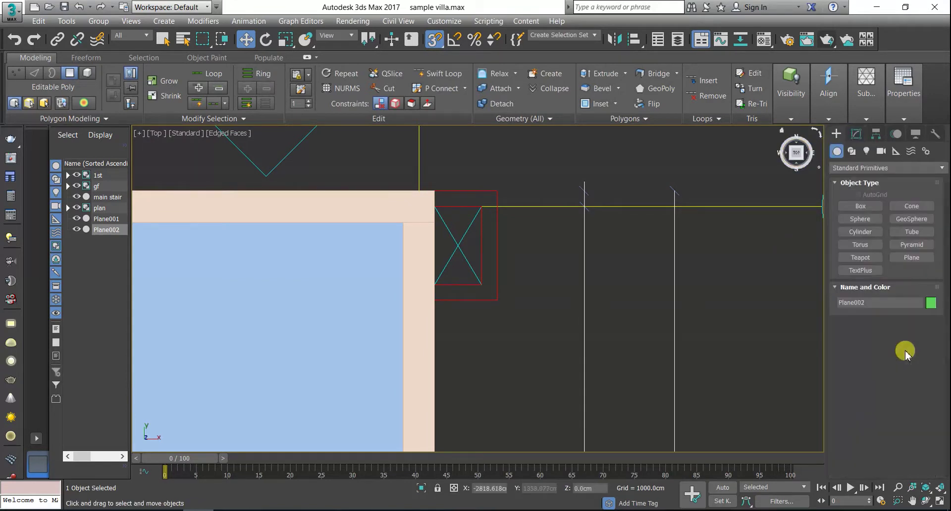
{"action": "left_click", "coordinate": [861, 206]}
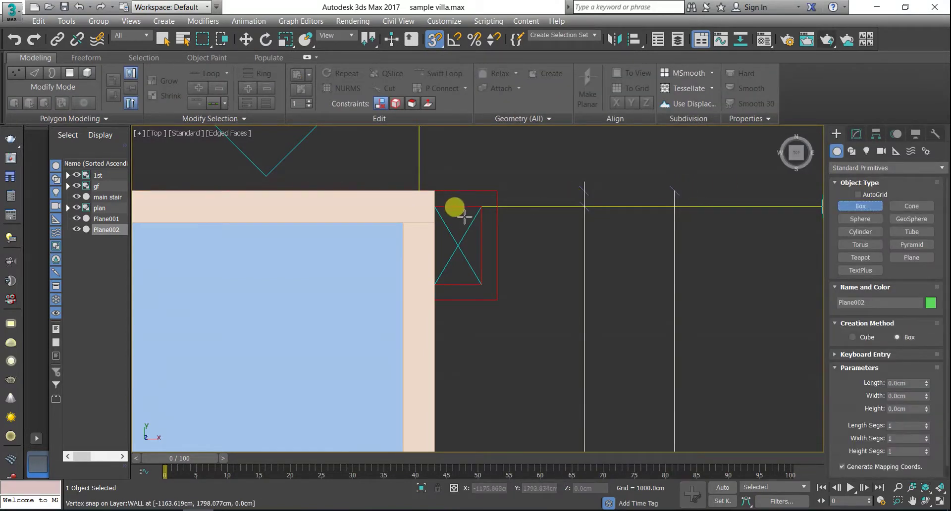
{"action": "left_click_drag", "start_coordinate": [442, 190], "coordinate": [500, 209]}
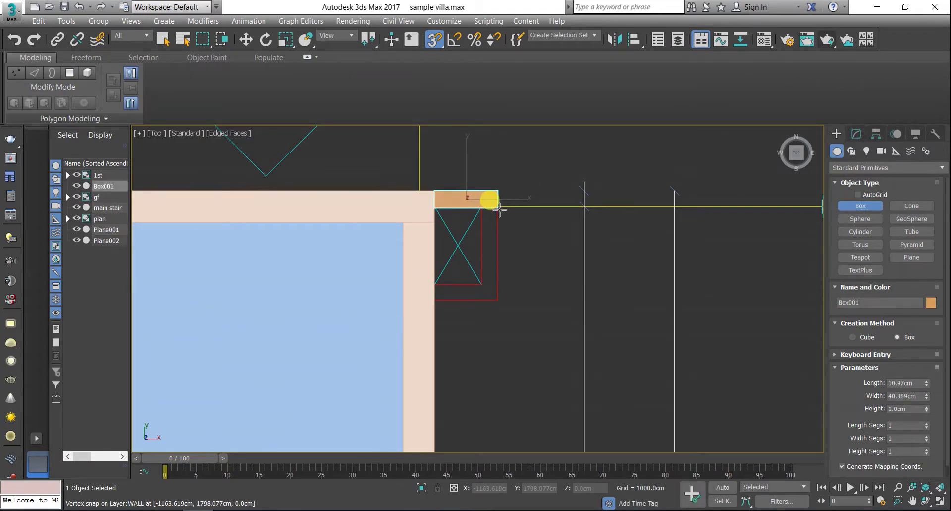
{"action": "right_click", "coordinate": [498, 206]}
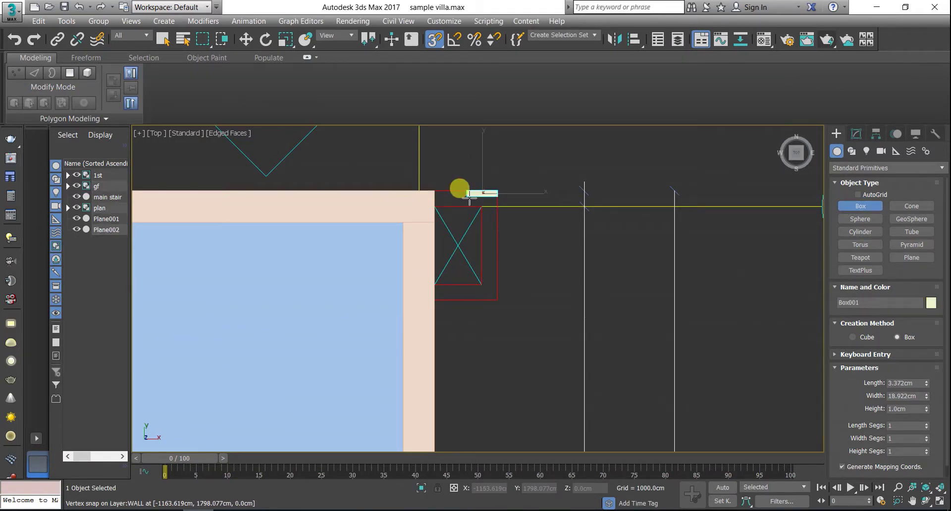
{"action": "left_click_drag", "start_coordinate": [496, 197], "coordinate": [434, 207]}
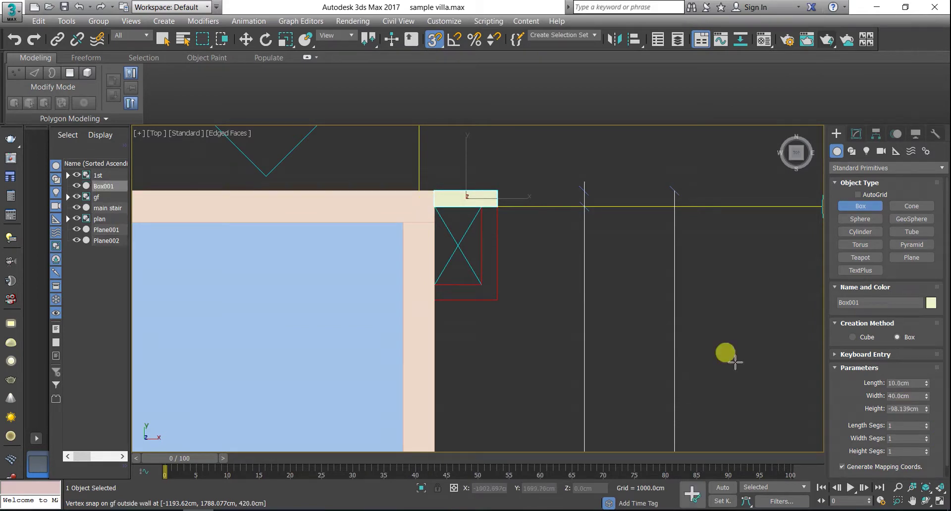
{"action": "right_click", "coordinate": [730, 356]}
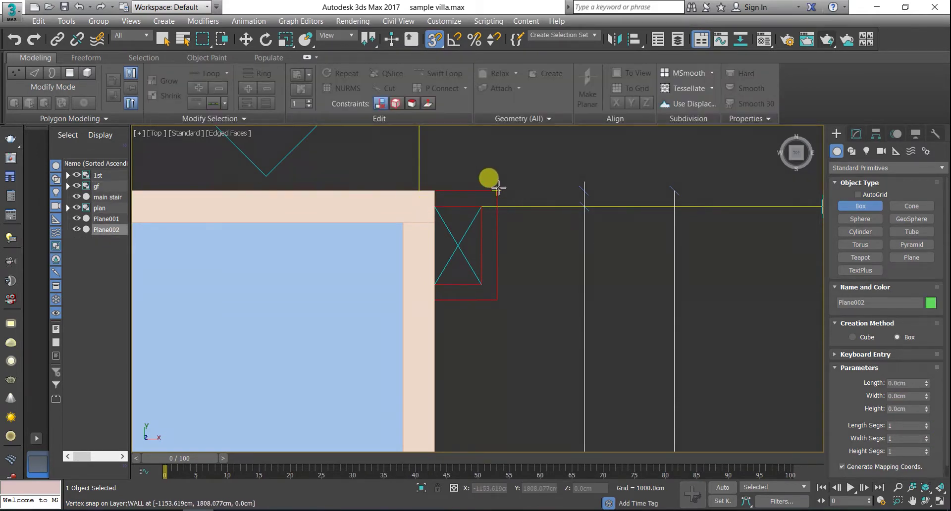
{"action": "left_click_drag", "start_coordinate": [497, 191], "coordinate": [439, 206]}
Step: Give the box a height of 930 cm to form the column
{"action": "left_click", "coordinate": [585, 270]}
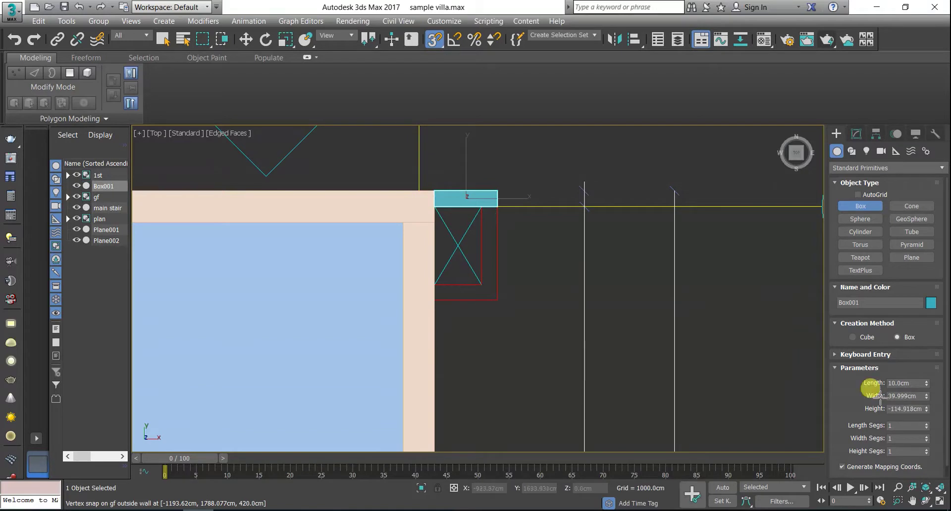
{"action": "double_click", "coordinate": [910, 409]}
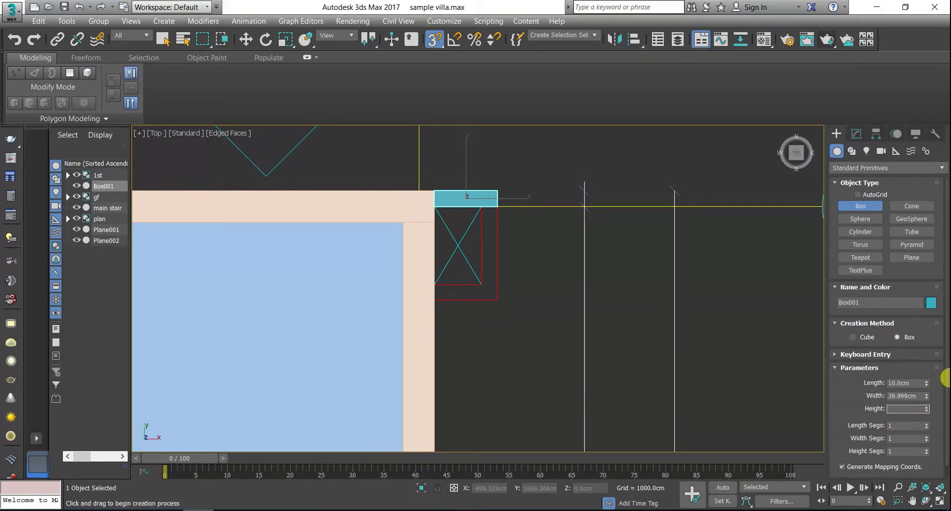
{"action": "type", "text": "930"}
{"action": "key", "text": "Return"}
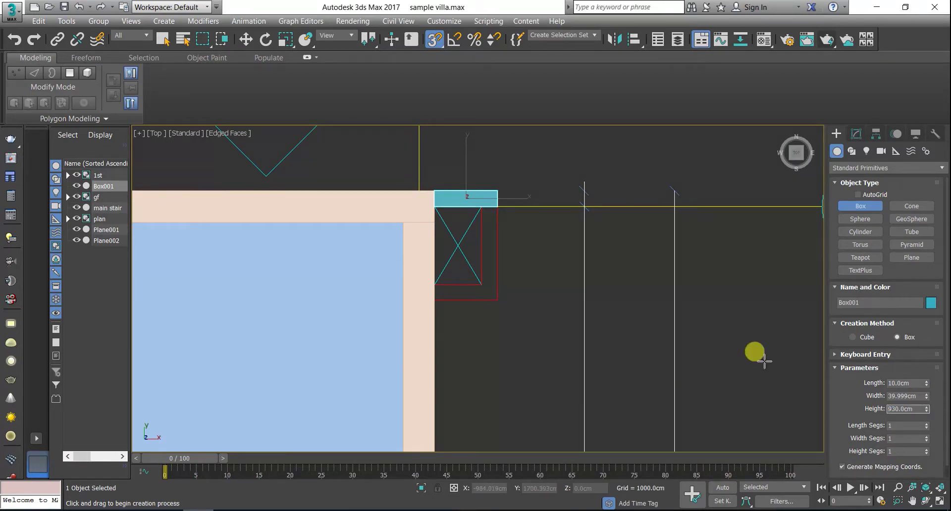
{"action": "mouse_move", "coordinate": [391, 133]}
{"action": "middle_mouse_down", "text": "alt"}
{"action": "mouse_move", "coordinate": [347, 102]}
{"action": "mouse_move", "coordinate": [423, 216]}
{"action": "middle_mouse_up", "text": "alt"}
Step: In Top view, Shift-drag a copy of Box001, then undo the misplaced copy
{"action": "scroll", "coordinate": [445, 224], "scroll_direction": "up", "scroll_amount": 2}
{"action": "scroll", "coordinate": [445, 225], "scroll_direction": "down", "scroll_amount": 4}
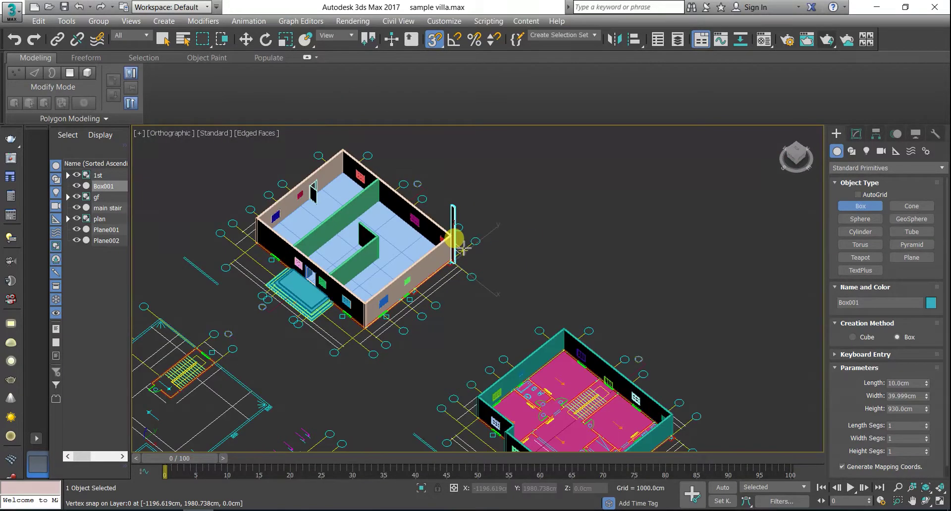
{"action": "scroll", "coordinate": [459, 244], "scroll_direction": "up", "scroll_amount": 2}
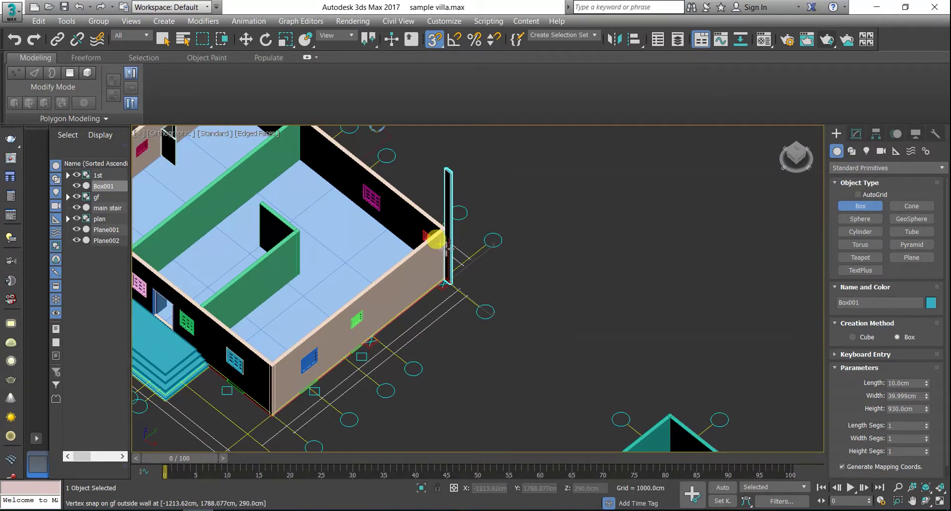
{"action": "key", "text": "t"}
{"action": "scroll", "coordinate": [441, 268], "scroll_direction": "up", "scroll_amount": 5}
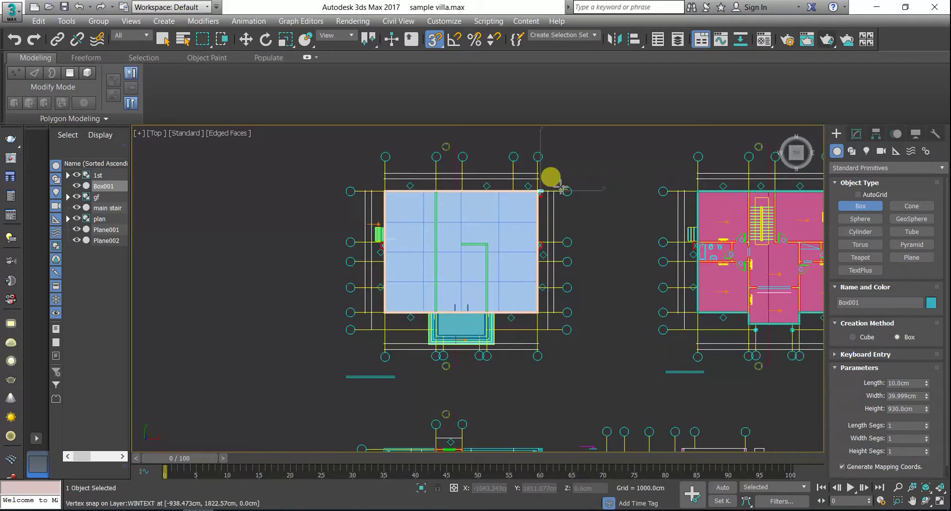
{"action": "scroll", "coordinate": [489, 214], "scroll_direction": "up", "scroll_amount": 3}
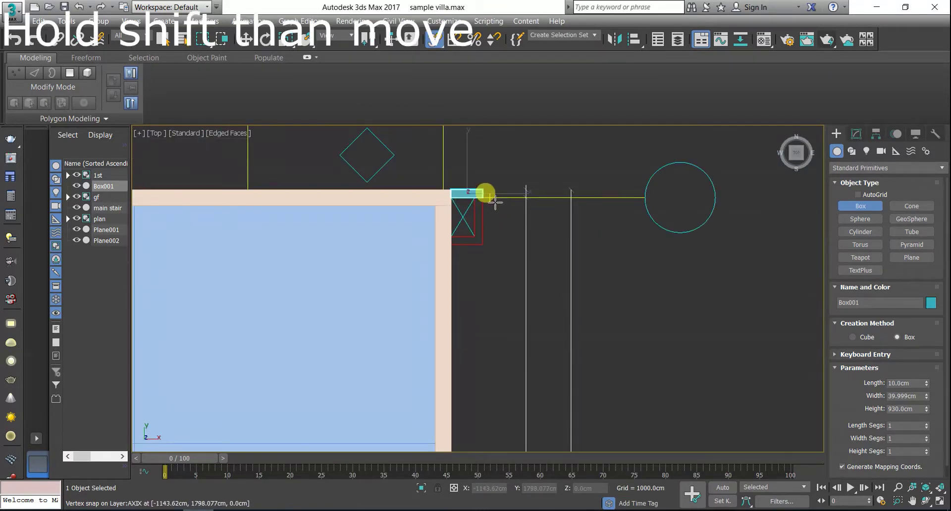
{"action": "key", "text": "w"}
{"action": "scroll", "coordinate": [453, 195], "scroll_direction": "up", "scroll_amount": 4}
{"action": "mouse_move", "coordinate": [473, 193]}
{"action": "left_mouse_down", "text": "shift"}
{"action": "mouse_move", "coordinate": [517, 213]}
{"action": "mouse_move", "coordinate": [498, 319]}
{"action": "mouse_move", "coordinate": [515, 214]}
{"action": "left_mouse_up", "text": "shift"}
{"action": "left_click", "coordinate": [518, 311]}
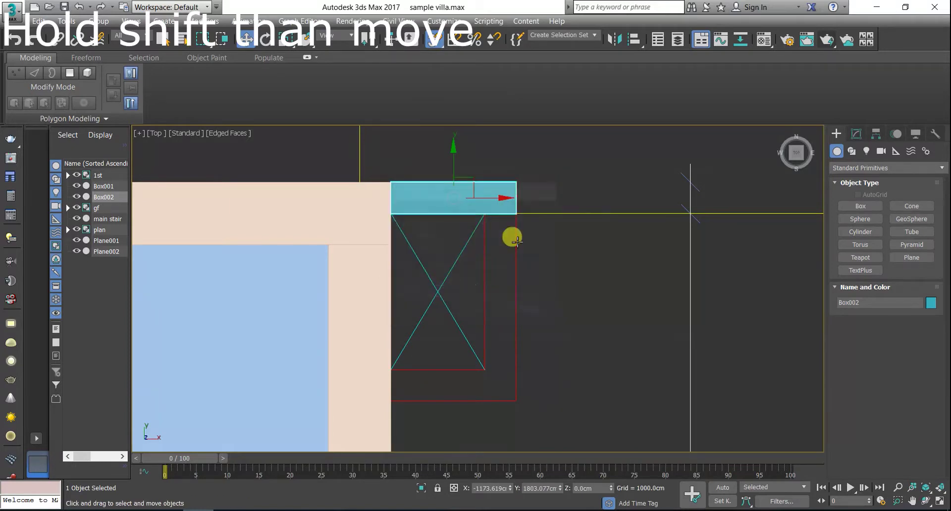
{"action": "key", "text": "ctrl+z"}
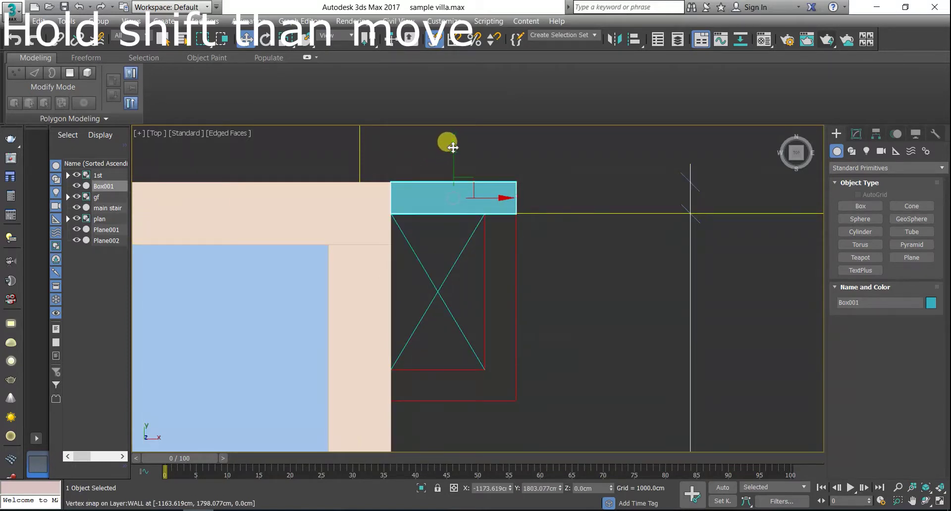
Step: Clone Box001 as Box002 and move it to the opening's far edge
{"action": "left_click_drag", "start_coordinate": [453, 147], "coordinate": [532, 342], "text": "shift"}
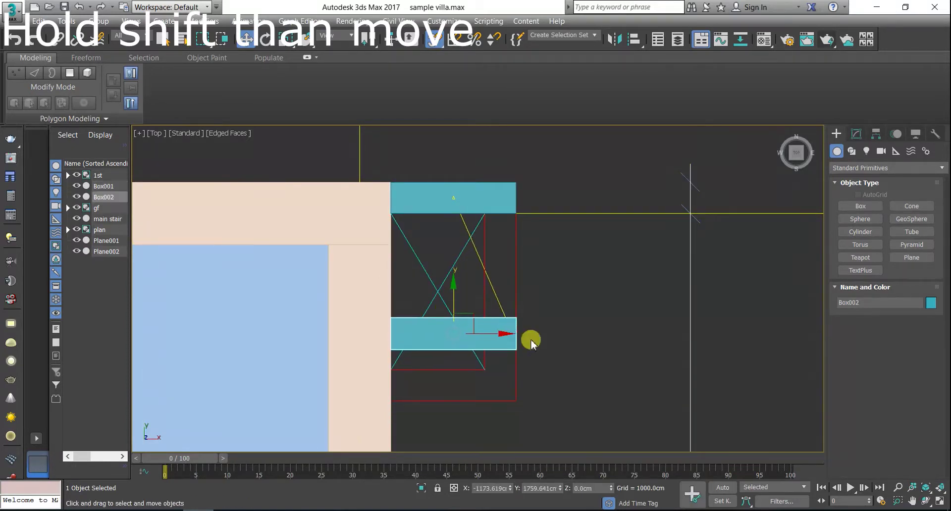
{"action": "left_click", "coordinate": [474, 313]}
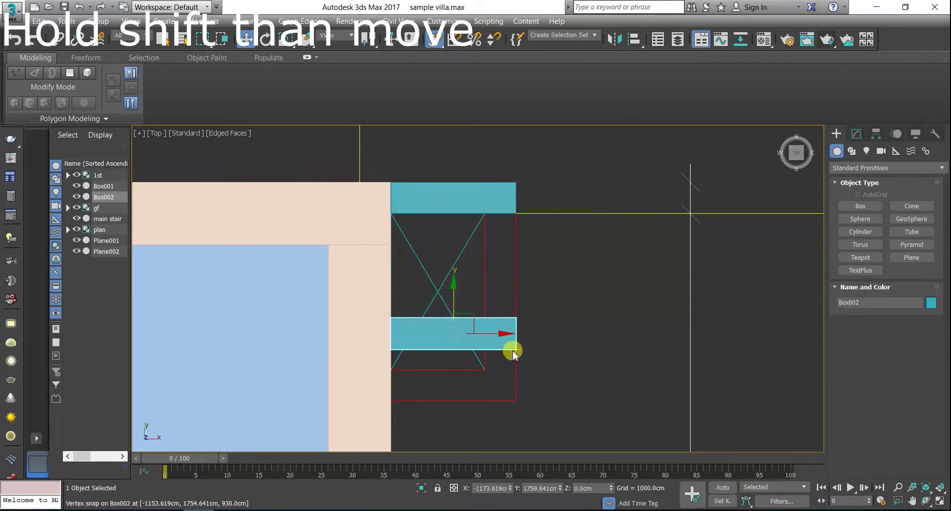
{"action": "left_click_drag", "start_coordinate": [514, 350], "coordinate": [513, 401]}
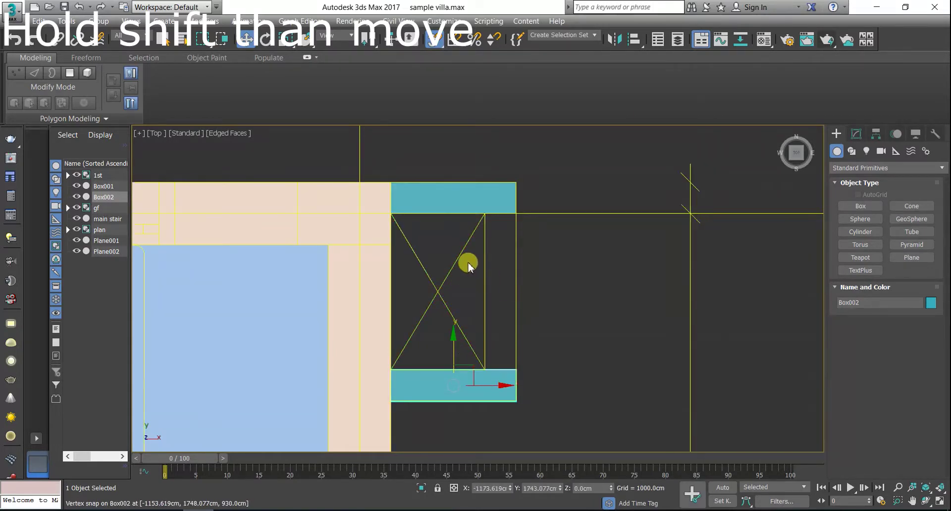
{"action": "mouse_move", "coordinate": [468, 259]}
{"action": "middle_mouse_down", "text": "alt"}
{"action": "mouse_move", "coordinate": [433, 235]}
{"action": "mouse_move", "coordinate": [496, 194]}
{"action": "middle_mouse_up", "text": "alt"}
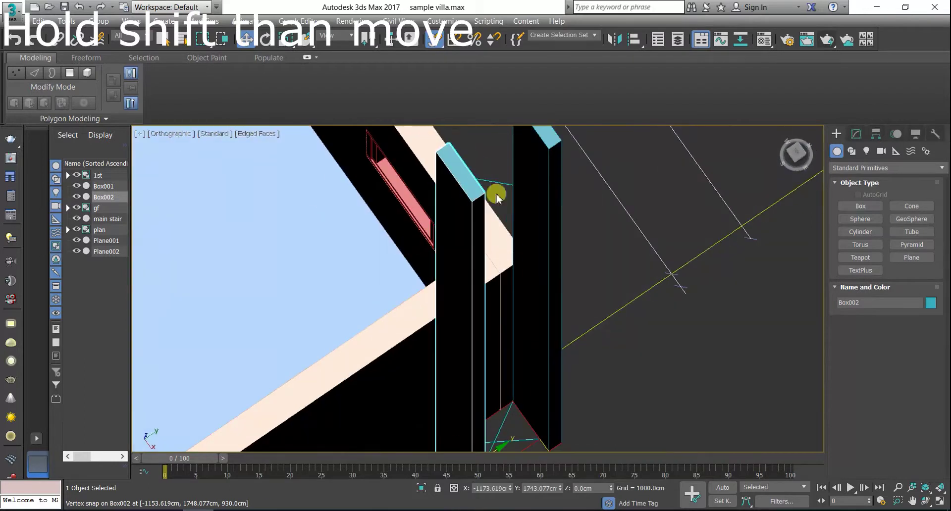
{"action": "scroll", "coordinate": [495, 193], "scroll_direction": "down", "scroll_amount": 3}
{"action": "left_click", "coordinate": [795, 153]}
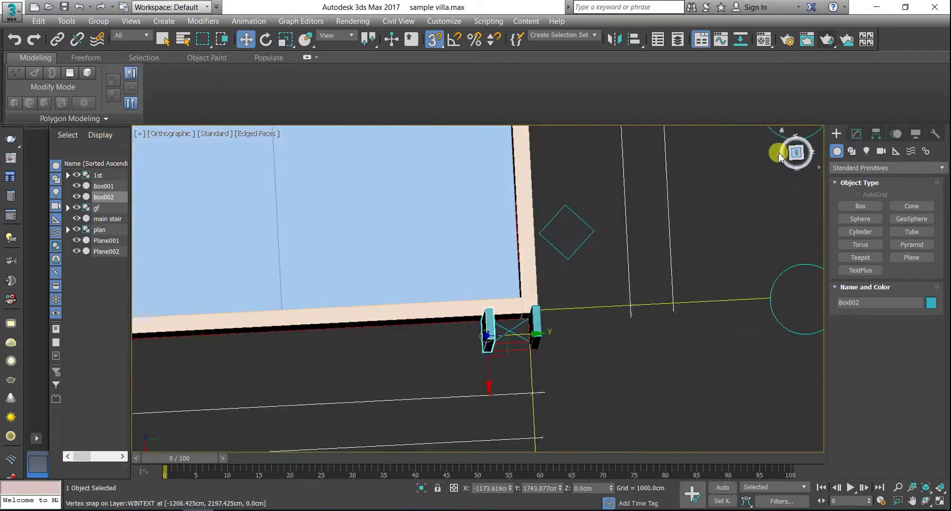
Step: Check the two columns from the Front and Right views and save the villa file
{"action": "key", "text": "f"}
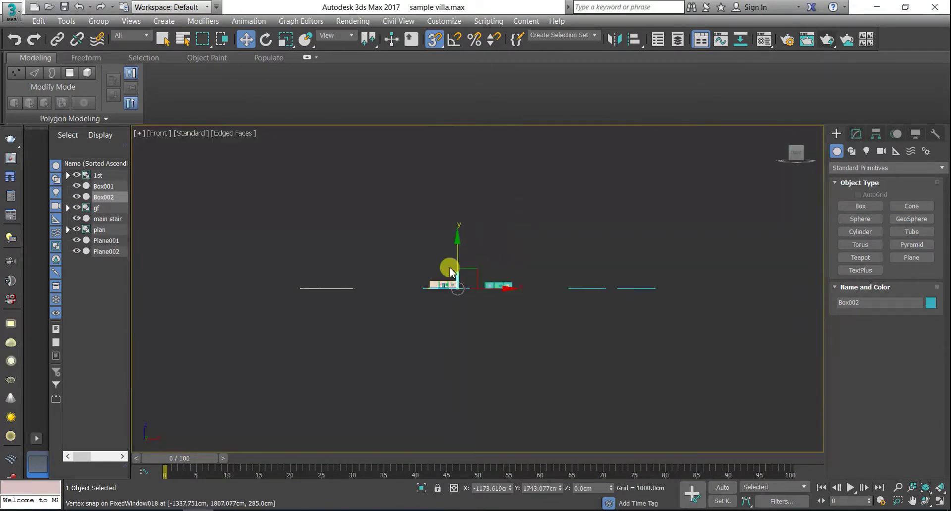
{"action": "scroll", "coordinate": [450, 271], "scroll_direction": "up", "scroll_amount": 5}
{"action": "scroll", "coordinate": [459, 284], "scroll_direction": "up", "scroll_amount": 2}
{"action": "middle_click_drag", "start_coordinate": [402, 296], "coordinate": [426, 298], "text": "alt"}
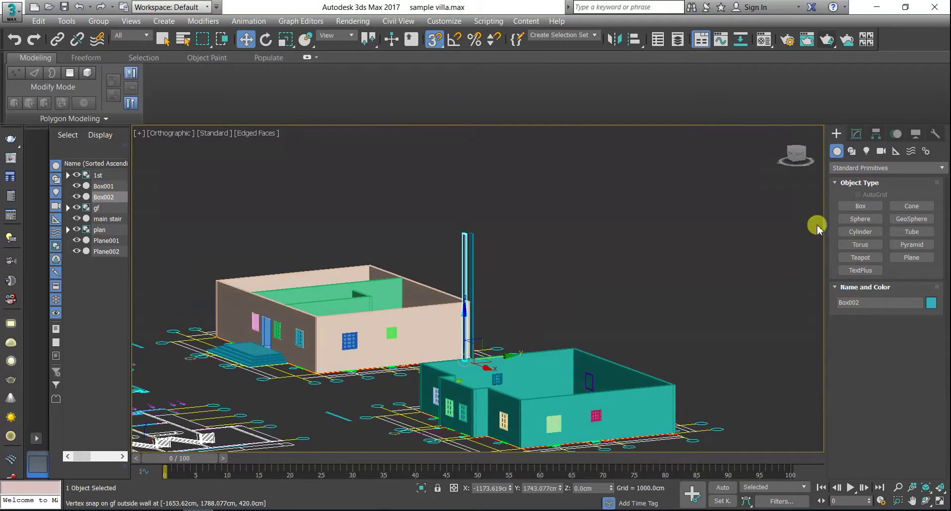
{"action": "left_click", "coordinate": [799, 159]}
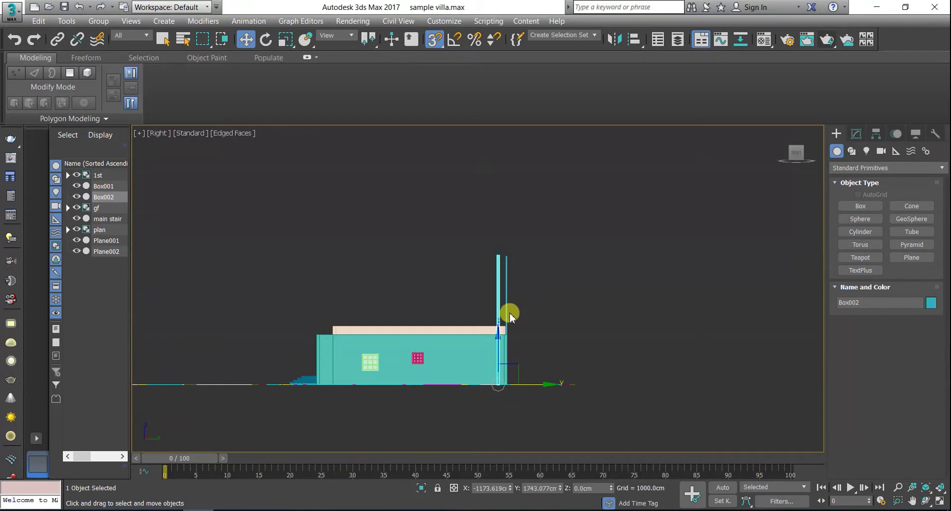
{"action": "key", "text": "ctrl+s"}
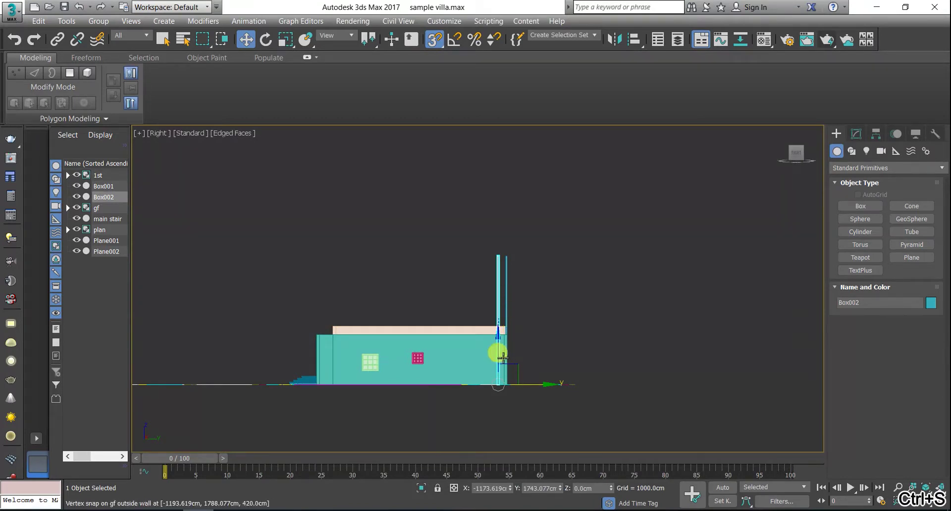
Step: Draw a 930 × 50 cm upright plane from the wall top to the ground
{"action": "scroll", "coordinate": [497, 351], "scroll_direction": "up", "scroll_amount": 3}
{"action": "scroll", "coordinate": [497, 356], "scroll_direction": "up", "scroll_amount": 2}
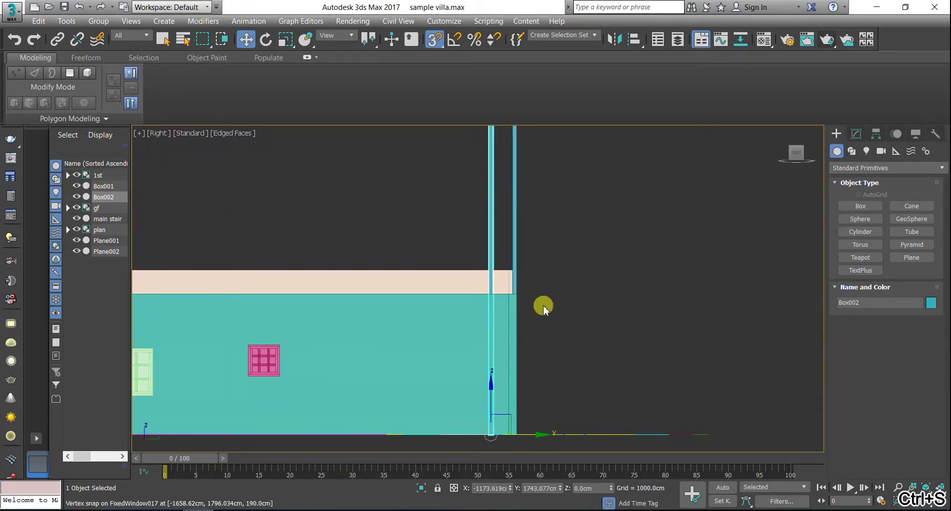
{"action": "middle_click_drag", "start_coordinate": [544, 308], "coordinate": [542, 331]}
{"action": "left_click", "coordinate": [898, 258]}
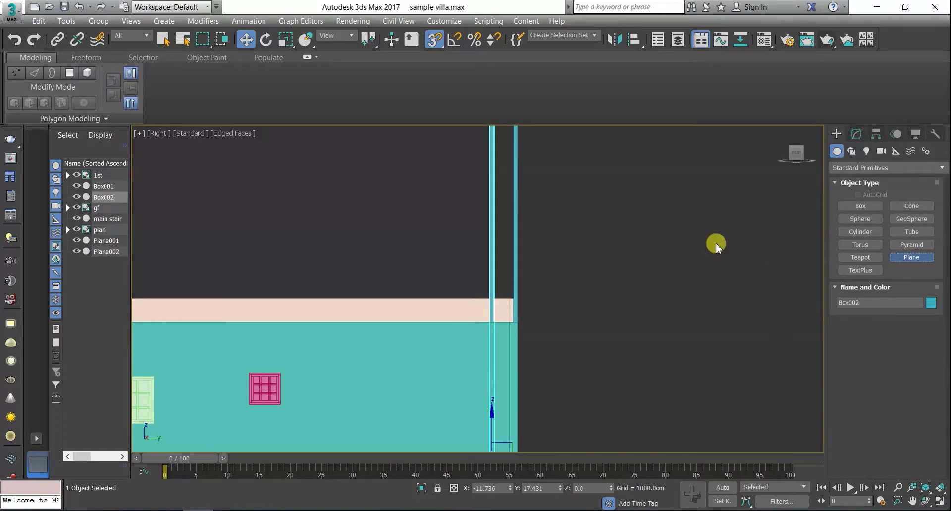
{"action": "scroll", "coordinate": [704, 233], "scroll_direction": "down", "scroll_amount": 2}
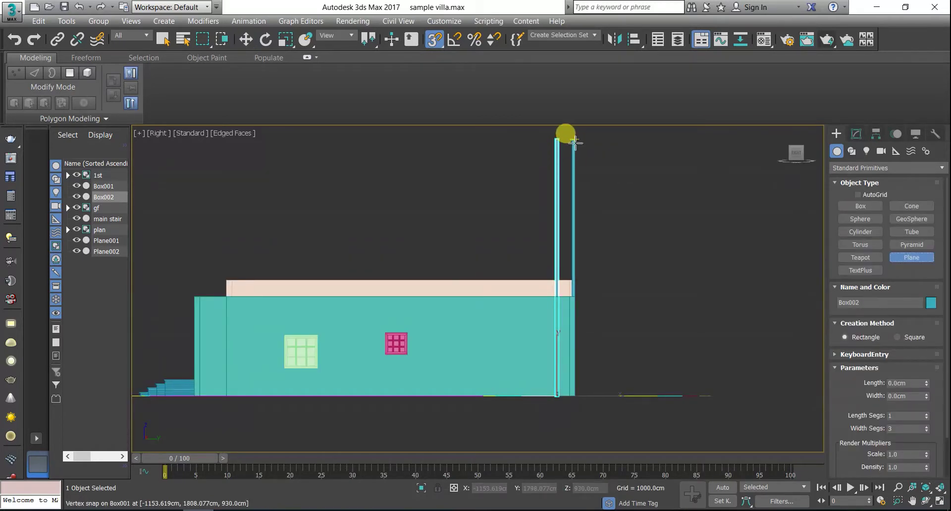
{"action": "mouse_move", "coordinate": [571, 144]}
{"action": "left_mouse_down"}
{"action": "mouse_move", "coordinate": [565, 399]}
{"action": "mouse_move", "coordinate": [553, 395]}
{"action": "left_mouse_up"}
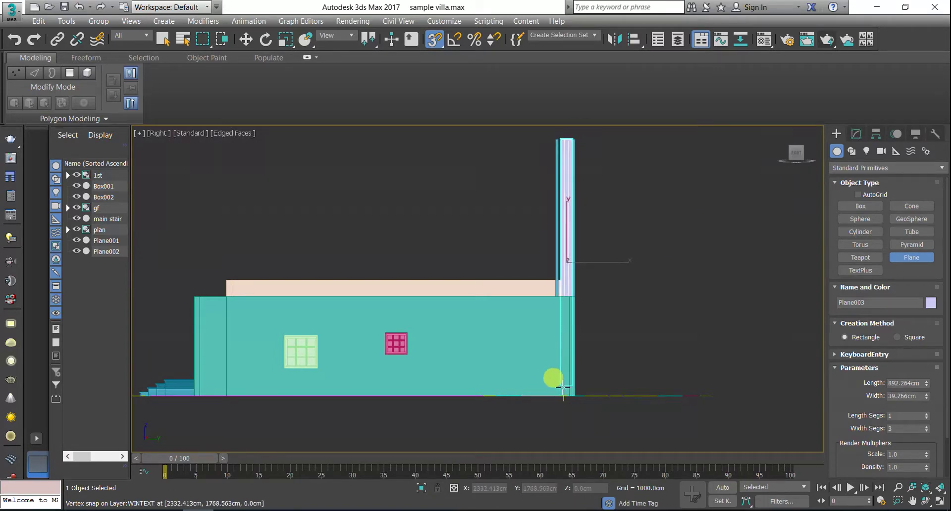
{"action": "mouse_move", "coordinate": [553, 395]}
{"action": "left_mouse_down"}
{"action": "mouse_move", "coordinate": [562, 393]}
{"action": "mouse_move", "coordinate": [558, 238]}
{"action": "mouse_move", "coordinate": [550, 253]}
{"action": "mouse_move", "coordinate": [573, 164]}
{"action": "mouse_move", "coordinate": [552, 140]}
{"action": "mouse_move", "coordinate": [563, 259]}
{"action": "mouse_move", "coordinate": [547, 381]}
{"action": "mouse_move", "coordinate": [559, 401]}
{"action": "left_mouse_up"}
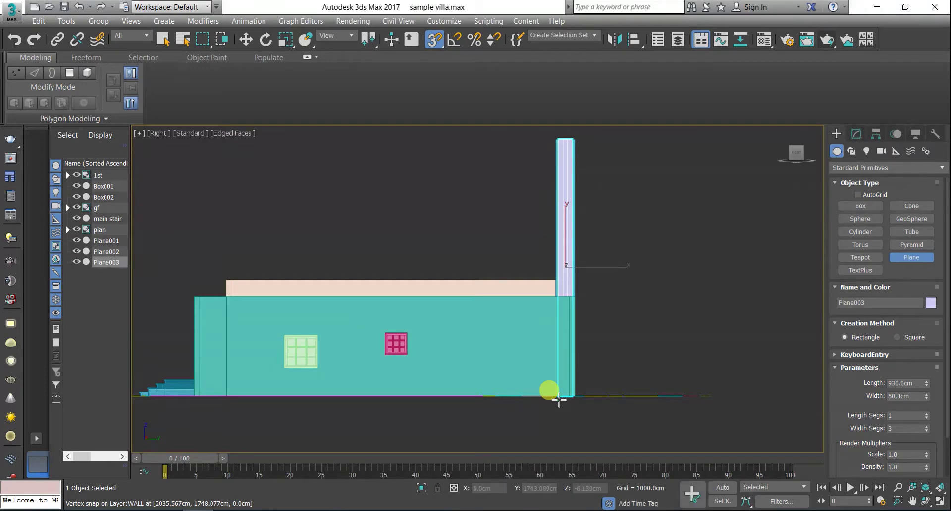
Step: Set the plane's Length Segs to 91 and Width Segs to 5
{"action": "middle_click_drag", "start_coordinate": [453, 304], "coordinate": [511, 337], "text": "alt"}
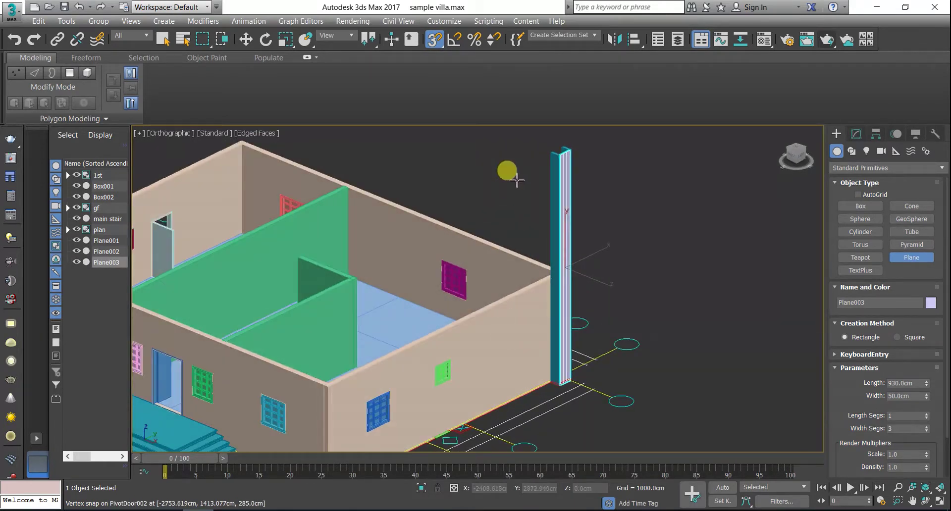
{"action": "scroll", "coordinate": [565, 143], "scroll_direction": "up", "scroll_amount": 5}
{"action": "scroll", "coordinate": [626, 136], "scroll_direction": "up", "scroll_amount": 1}
{"action": "scroll", "coordinate": [625, 140], "scroll_direction": "up", "scroll_amount": 5}
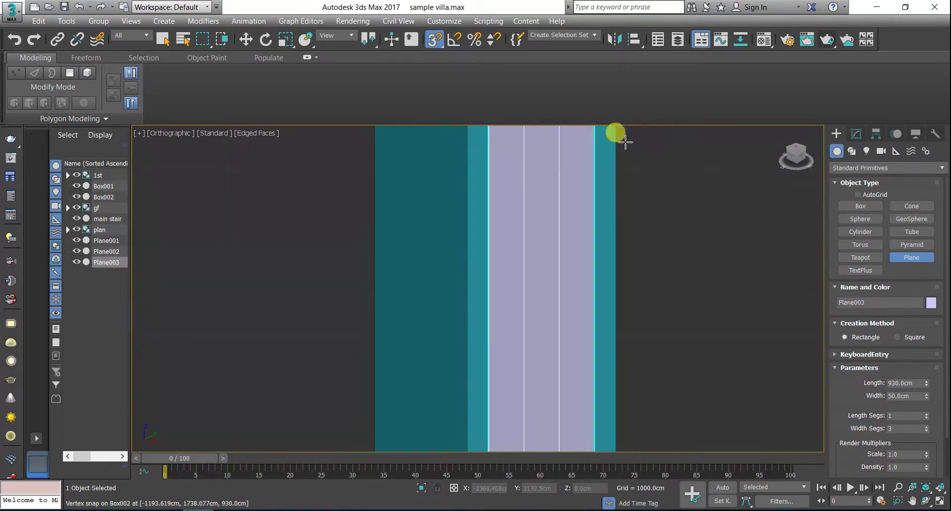
{"action": "scroll", "coordinate": [625, 140], "scroll_direction": "up", "scroll_amount": 1}
{"action": "mouse_move", "coordinate": [626, 140]}
{"action": "middle_mouse_down"}
{"action": "mouse_move", "coordinate": [602, 219]}
{"action": "mouse_move", "coordinate": [622, 308]}
{"action": "middle_mouse_up"}
{"action": "scroll", "coordinate": [600, 208], "scroll_direction": "down", "scroll_amount": 5}
{"action": "scroll", "coordinate": [616, 303], "scroll_direction": "down", "scroll_amount": 3}
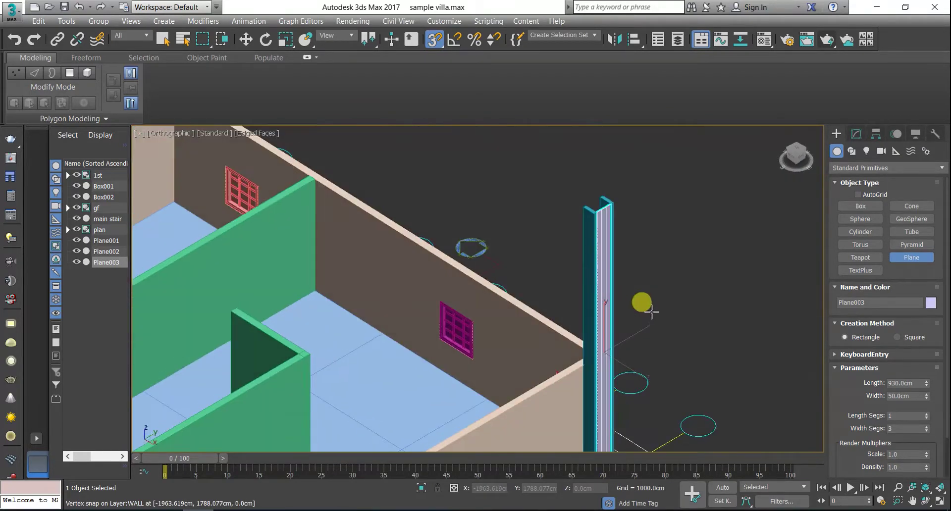
{"action": "scroll", "coordinate": [637, 297], "scroll_direction": "down", "scroll_amount": 3}
{"action": "scroll", "coordinate": [662, 318], "scroll_direction": "up", "scroll_amount": 3}
{"action": "scroll", "coordinate": [633, 365], "scroll_direction": "up", "scroll_amount": 3}
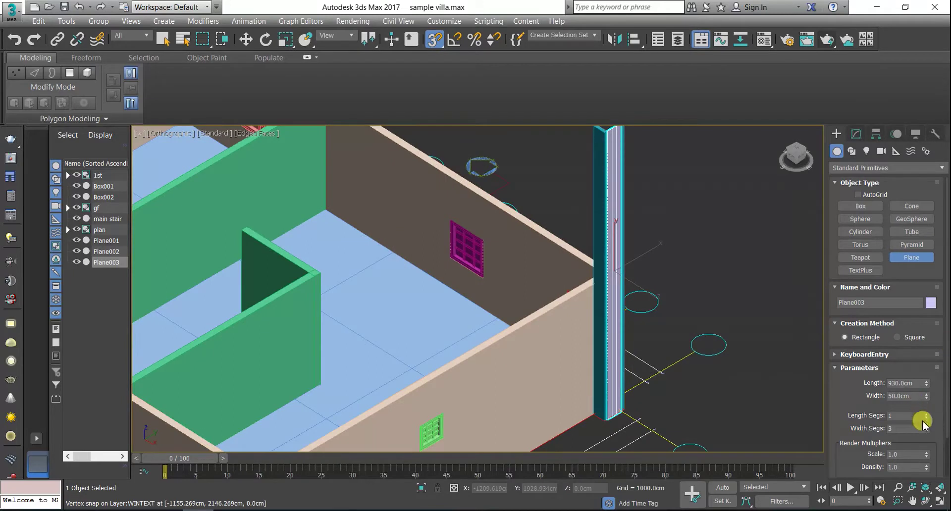
{"action": "mouse_move", "coordinate": [925, 421]}
{"action": "left_mouse_down"}
{"action": "mouse_move", "coordinate": [928, 377]}
{"action": "mouse_move", "coordinate": [944, 386]}
{"action": "mouse_move", "coordinate": [945, 377]}
{"action": "left_mouse_up"}
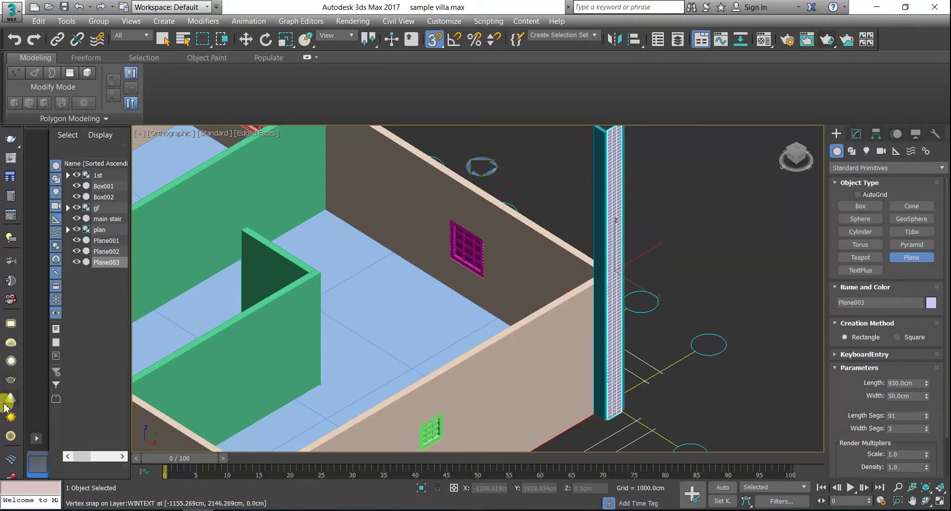
{"action": "left_click", "coordinate": [926, 426]}
{"action": "left_click", "coordinate": [926, 430]}
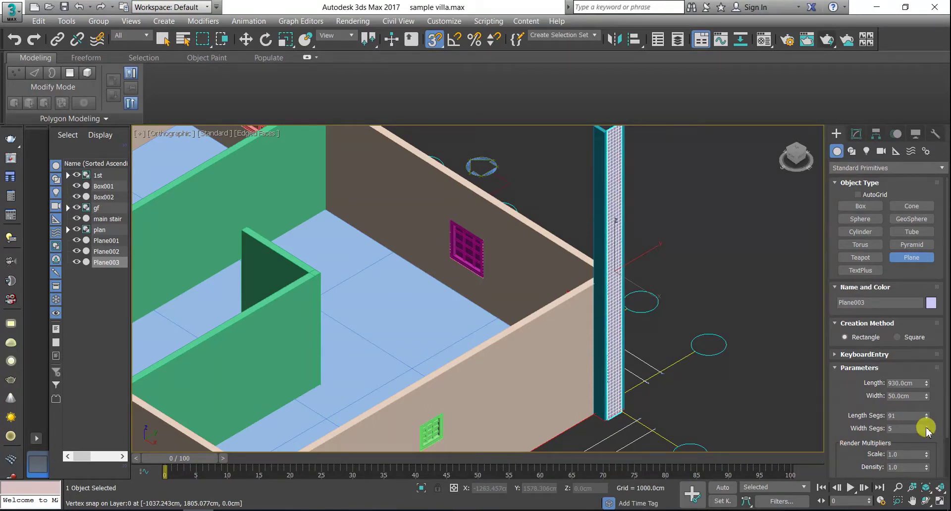
Step: Recentre the view on the column and save sample villa.max
{"action": "scroll", "coordinate": [714, 300], "scroll_direction": "up", "scroll_amount": 1}
{"action": "scroll", "coordinate": [708, 300], "scroll_direction": "up", "scroll_amount": 1}
{"action": "scroll", "coordinate": [590, 299], "scroll_direction": "up", "scroll_amount": 1}
{"action": "scroll", "coordinate": [585, 297], "scroll_direction": "up", "scroll_amount": 1}
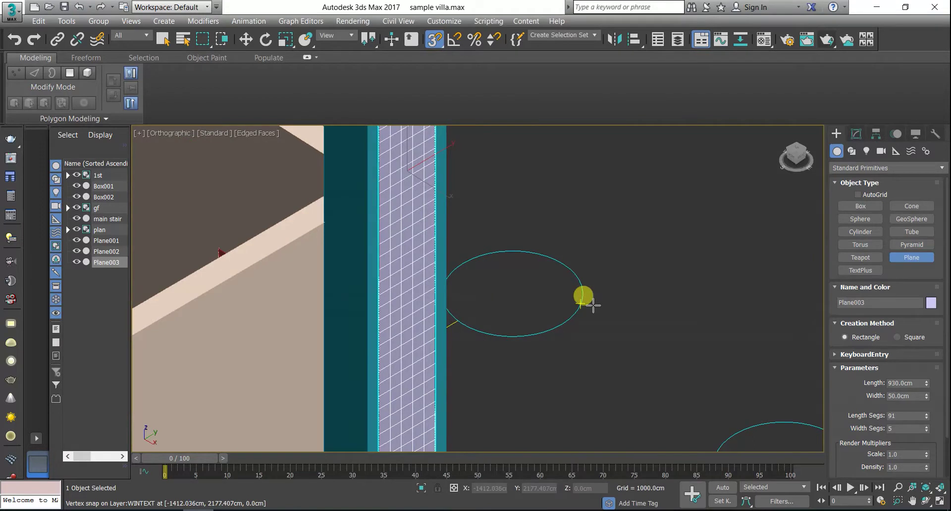
{"action": "scroll", "coordinate": [590, 302], "scroll_direction": "down", "scroll_amount": 1}
{"action": "scroll", "coordinate": [569, 297], "scroll_direction": "down", "scroll_amount": 1}
{"action": "scroll", "coordinate": [556, 297], "scroll_direction": "down", "scroll_amount": 2}
{"action": "scroll", "coordinate": [548, 292], "scroll_direction": "down", "scroll_amount": 2}
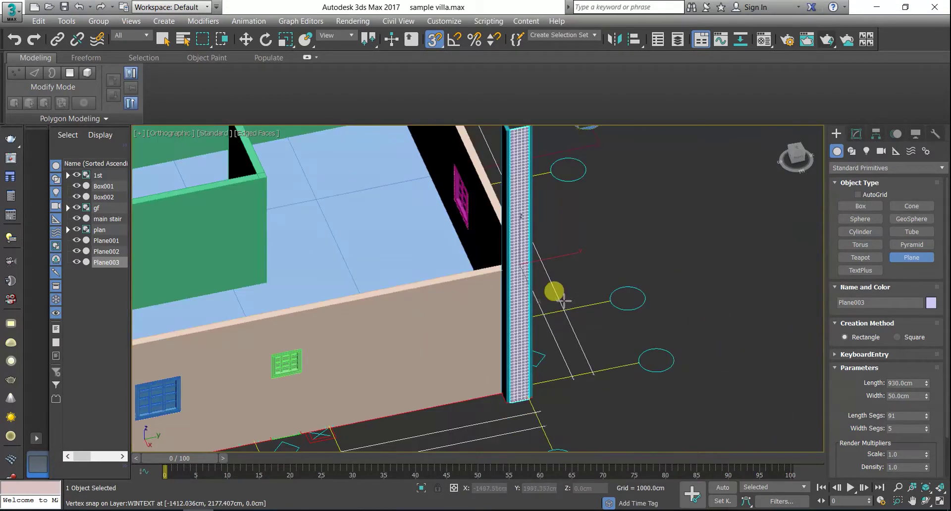
{"action": "middle_click_drag", "start_coordinate": [547, 295], "coordinate": [525, 331]}
{"action": "key", "text": "ctrl+s"}
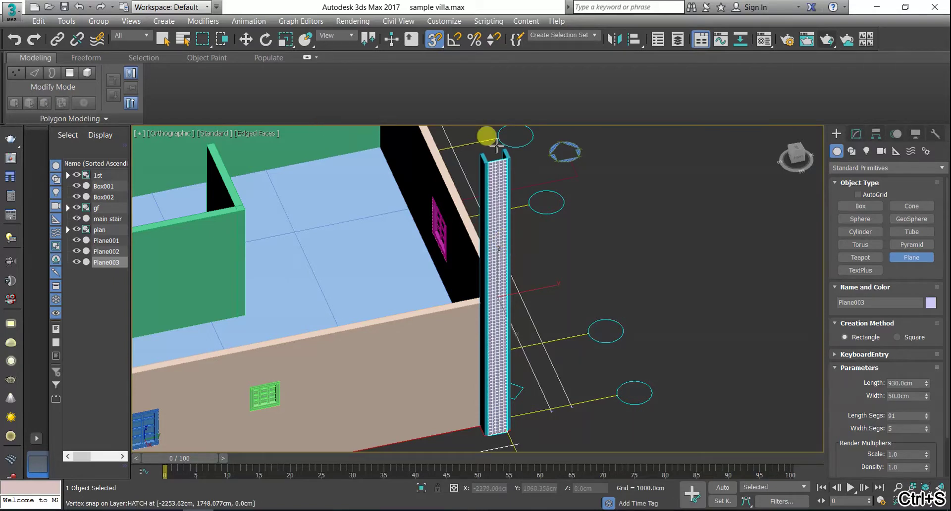
{"action": "key", "text": "w"}
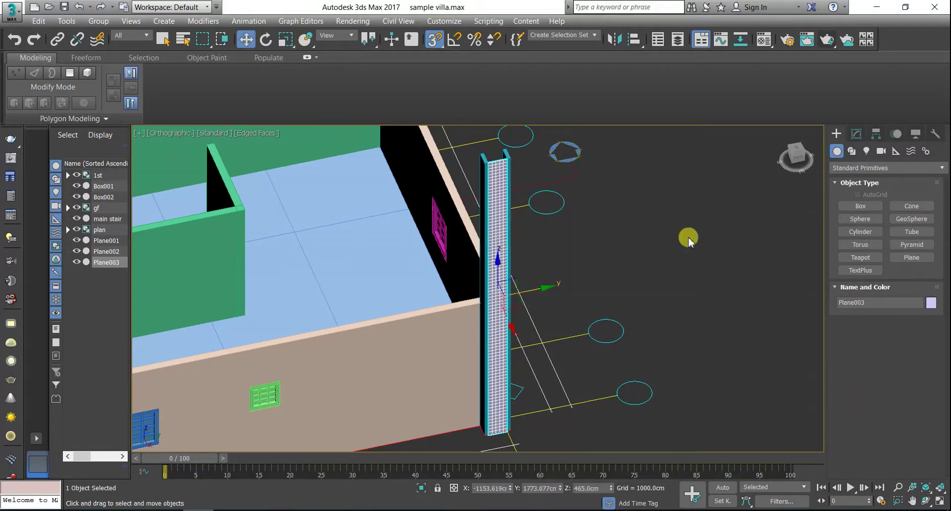
{"action": "right_click", "coordinate": [686, 289]}
{"action": "mouse_move", "coordinate": [743, 424]}
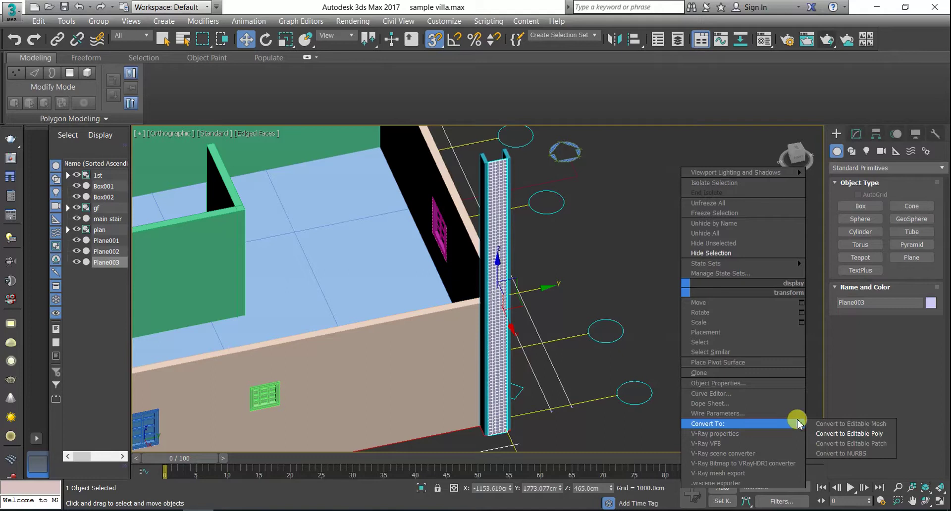
Step: Convert Plane003 to Editable Poly and re-mesh it with Generate Topology's Voronoi pattern
{"action": "left_click", "coordinate": [824, 433]}
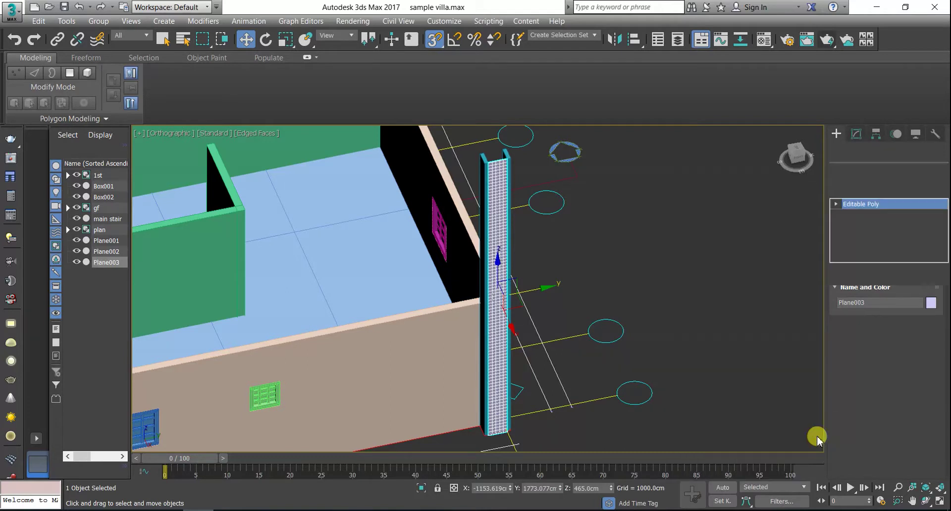
{"action": "left_click", "coordinate": [867, 314]}
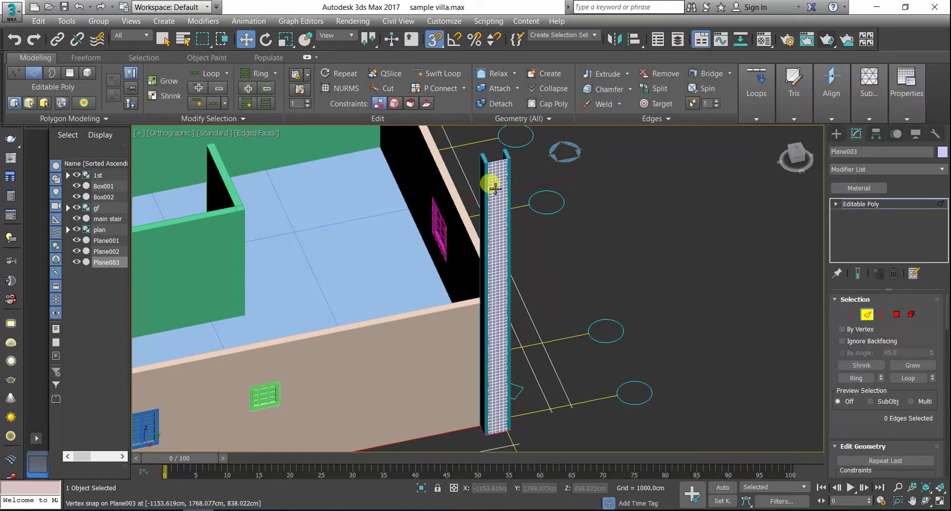
{"action": "left_click", "coordinate": [101, 119]}
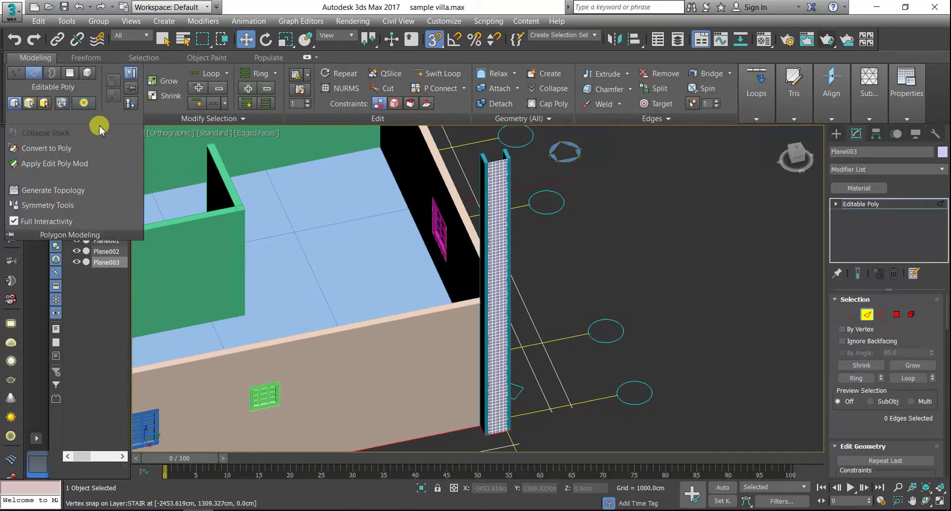
{"action": "left_click", "coordinate": [77, 196]}
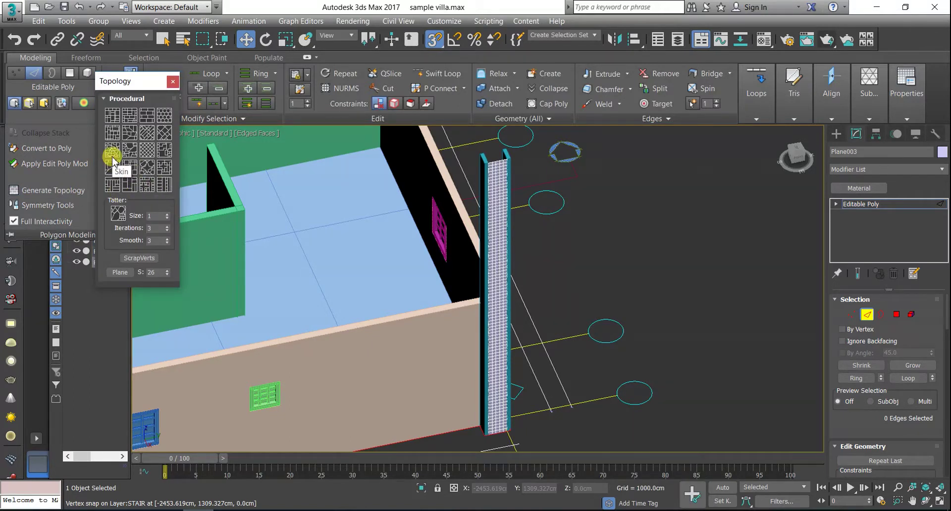
{"action": "left_click", "coordinate": [112, 156]}
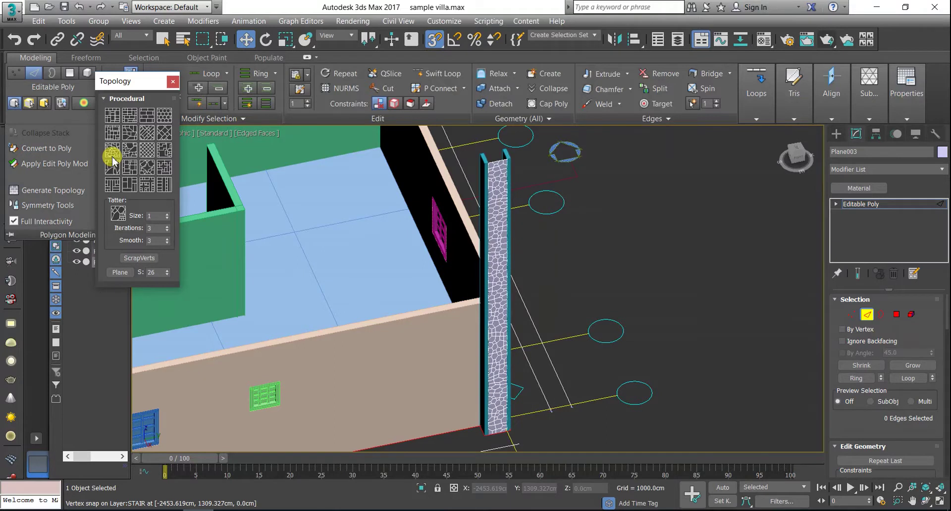
Step: Switch the re-meshed panel to Polygon sub-object level
{"action": "scroll", "coordinate": [505, 257], "scroll_direction": "up", "scroll_amount": 3}
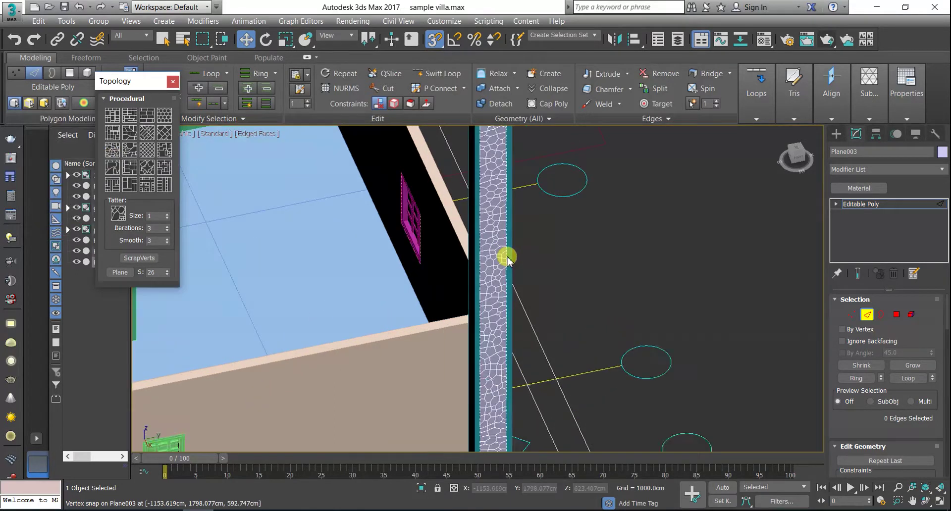
{"action": "scroll", "coordinate": [508, 258], "scroll_direction": "up", "scroll_amount": 2}
{"action": "scroll", "coordinate": [555, 256], "scroll_direction": "down", "scroll_amount": 2}
{"action": "scroll", "coordinate": [530, 313], "scroll_direction": "down", "scroll_amount": 1}
{"action": "scroll", "coordinate": [537, 259], "scroll_direction": "down", "scroll_amount": 1}
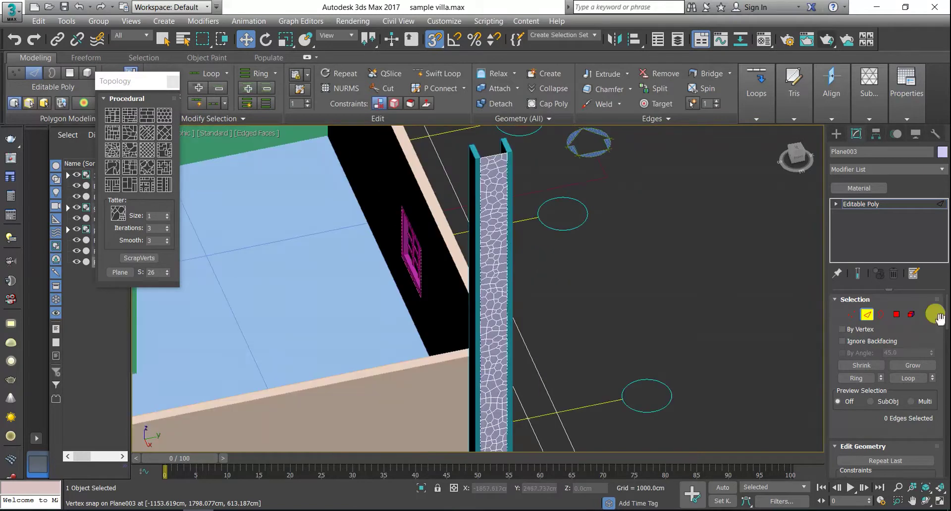
{"action": "left_click", "coordinate": [898, 316]}
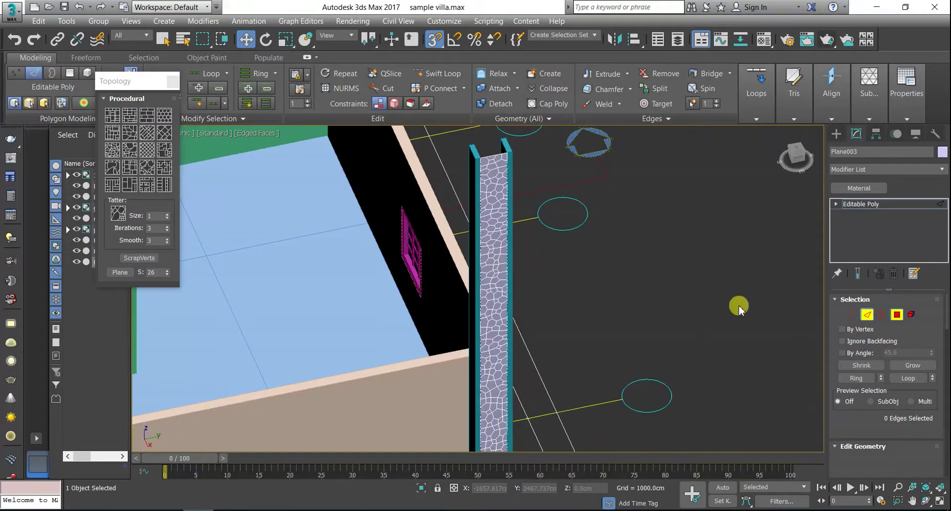
{"action": "scroll", "coordinate": [723, 312], "scroll_direction": "down", "scroll_amount": 1}
Step: Select all 252 polygons of Plane003 and bring the Edit Polygons rollout into view
{"action": "scroll", "coordinate": [671, 262], "scroll_direction": "down", "scroll_amount": 1}
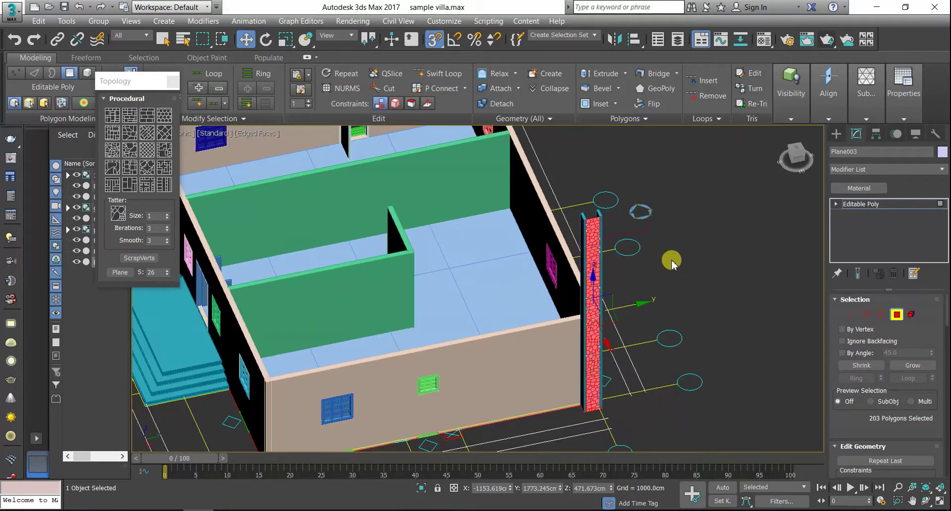
{"action": "key", "text": "ctrl+Page_Up"}
{"action": "scroll", "coordinate": [623, 362], "scroll_direction": "up", "scroll_amount": 1}
{"action": "scroll", "coordinate": [624, 360], "scroll_direction": "up", "scroll_amount": 1}
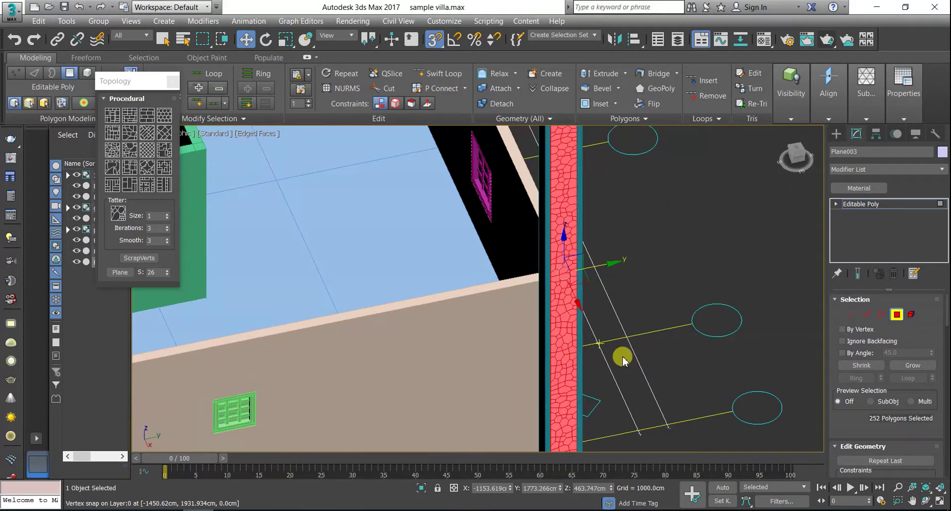
{"action": "scroll", "coordinate": [622, 360], "scroll_direction": "up", "scroll_amount": 2}
{"action": "left_click_drag", "start_coordinate": [862, 427], "coordinate": [941, 220]}
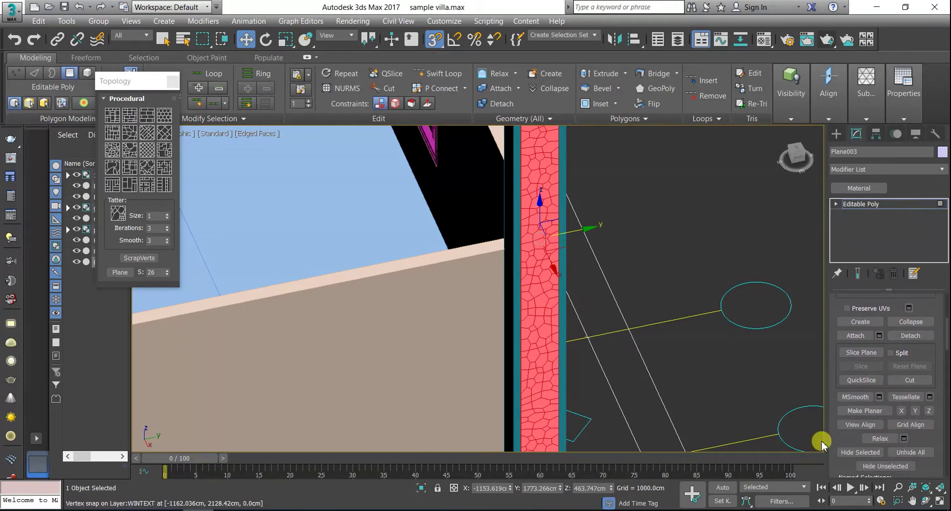
{"action": "mouse_move", "coordinate": [843, 433]}
{"action": "left_mouse_down"}
{"action": "mouse_move", "coordinate": [923, 297]}
{"action": "mouse_move", "coordinate": [897, 431]}
{"action": "left_mouse_up"}
{"action": "mouse_move", "coordinate": [947, 351]}
{"action": "left_mouse_down"}
{"action": "mouse_move", "coordinate": [947, 315]}
{"action": "mouse_move", "coordinate": [947, 467]}
{"action": "left_mouse_up"}
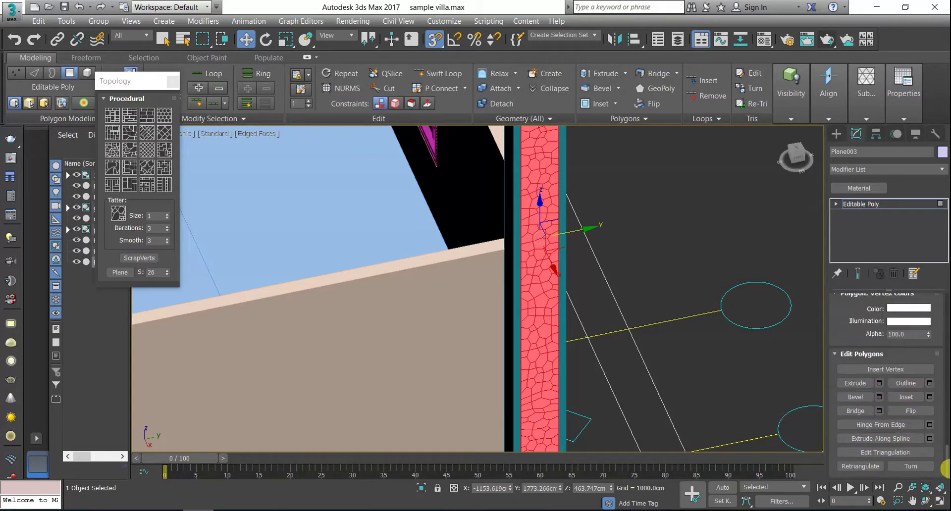
Step: Inset the selected cells by 1.0 cm using By Polygon mode
{"action": "left_click", "coordinate": [930, 398]}
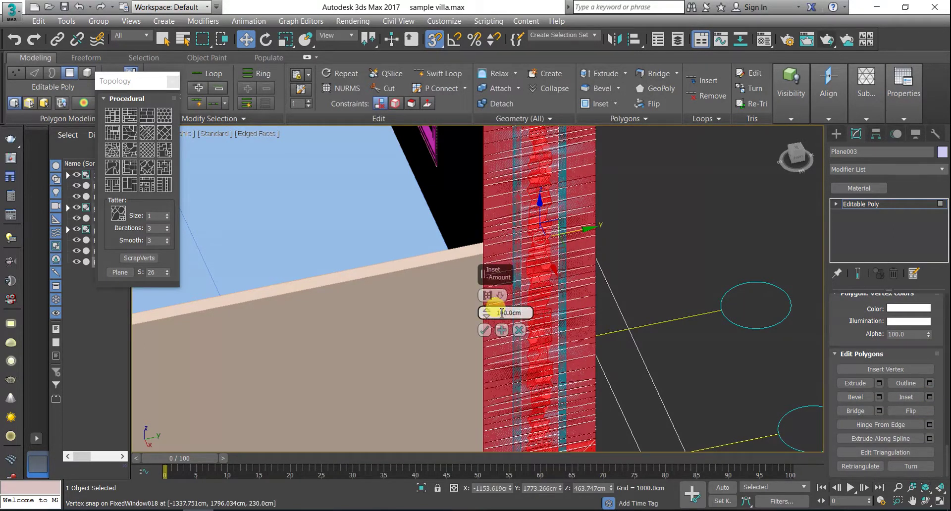
{"action": "type", "text": "1"}
{"action": "key", "text": "Return"}
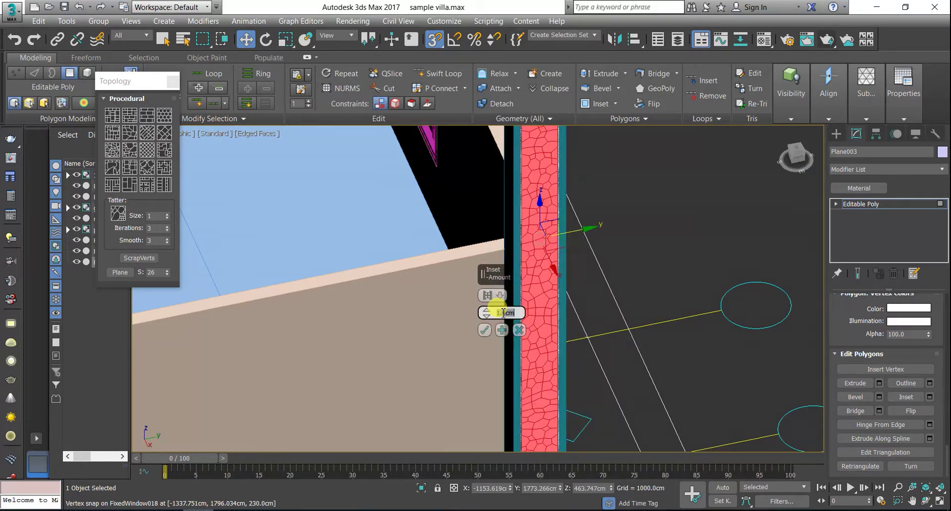
{"action": "scroll", "coordinate": [525, 259], "scroll_direction": "up", "scroll_amount": 2}
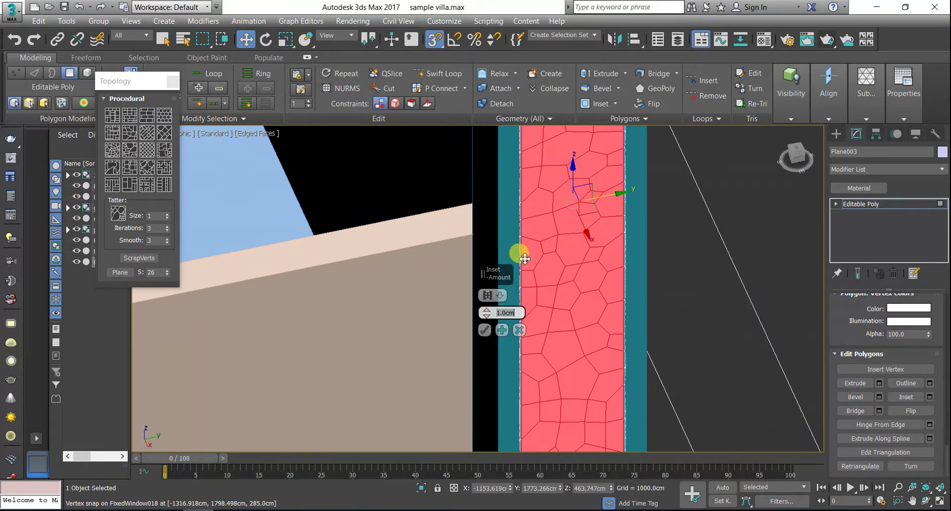
{"action": "left_click", "coordinate": [489, 296]}
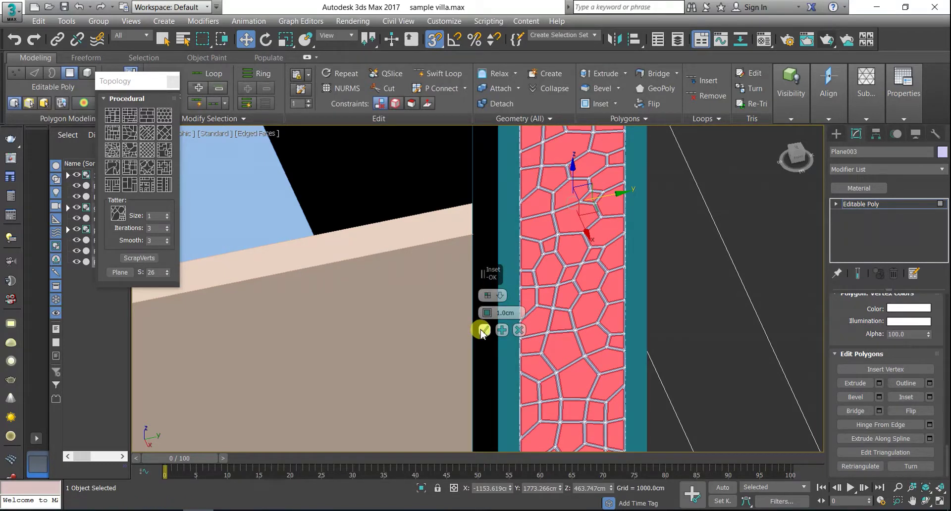
{"action": "left_click", "coordinate": [481, 330]}
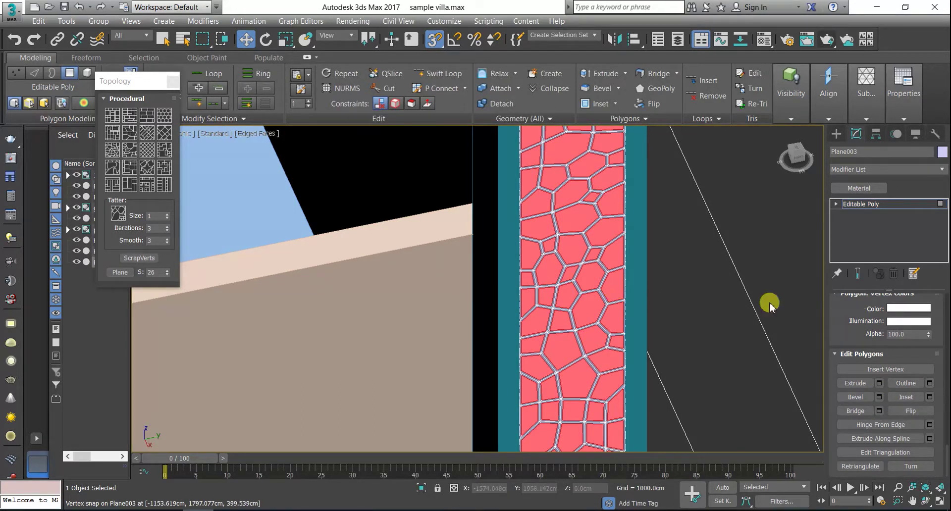
Step: Open the Bevel caddy and try 2 cm and 1 cm heights with a 3 cm outline under Local Normal
{"action": "left_click", "coordinate": [880, 399]}
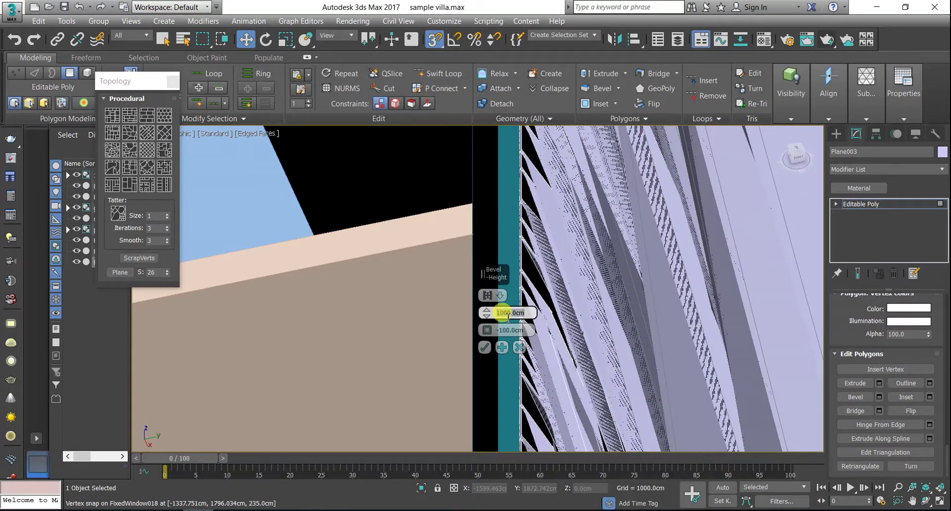
{"action": "type", "text": "2"}
{"action": "key", "text": "Return"}
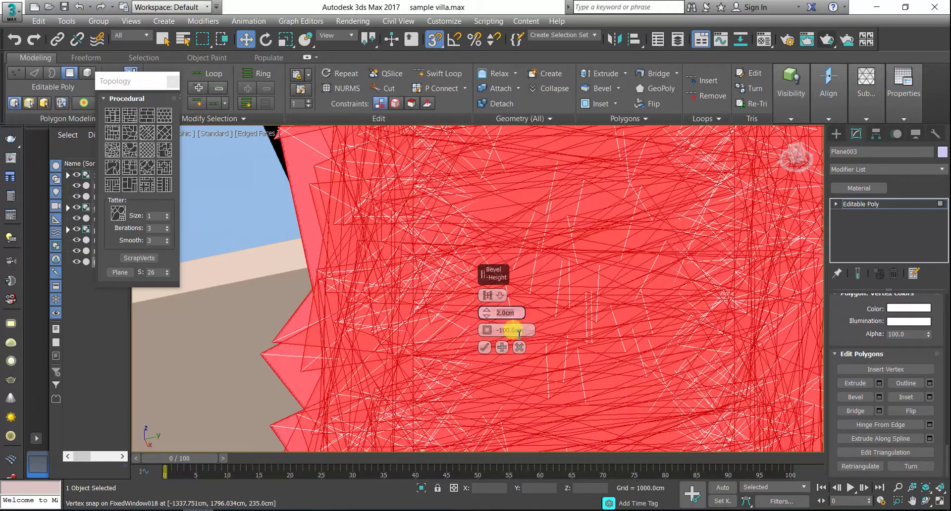
{"action": "left_click", "coordinate": [519, 331]}
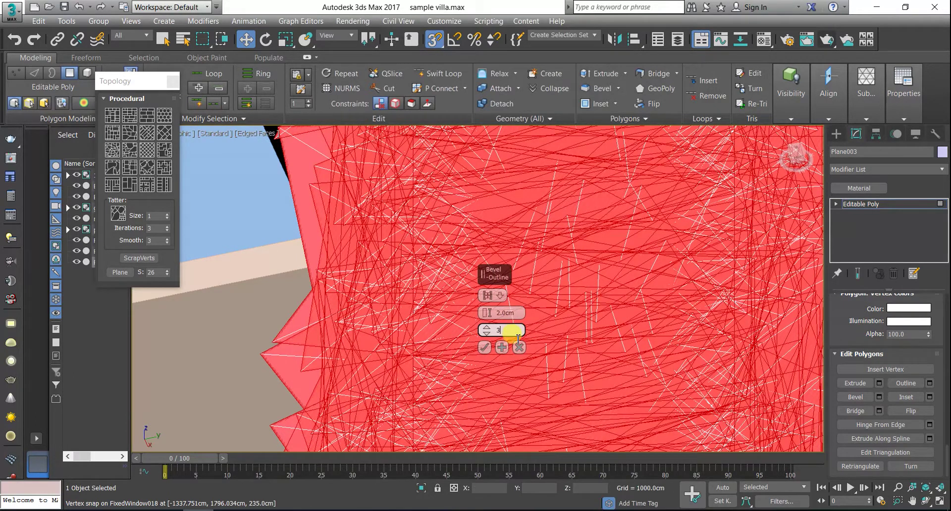
{"action": "key", "text": "Return"}
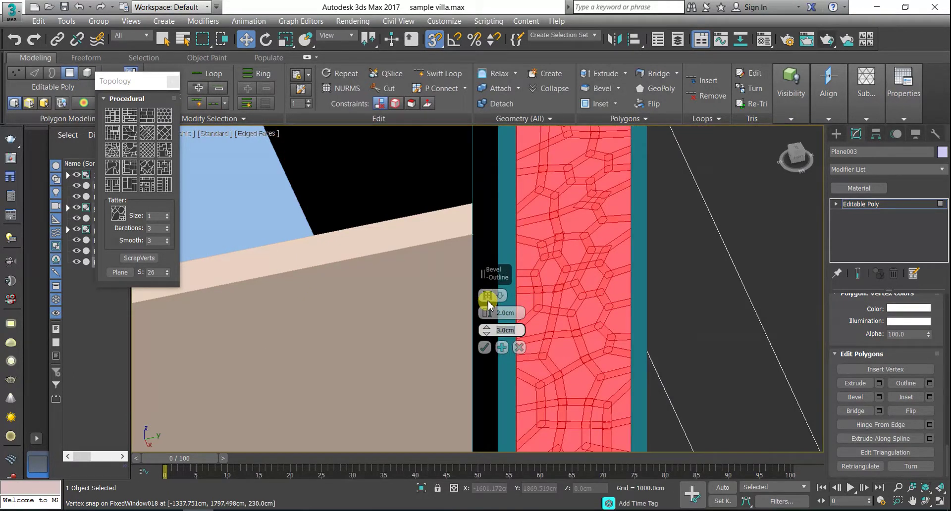
{"action": "left_click", "coordinate": [488, 298]}
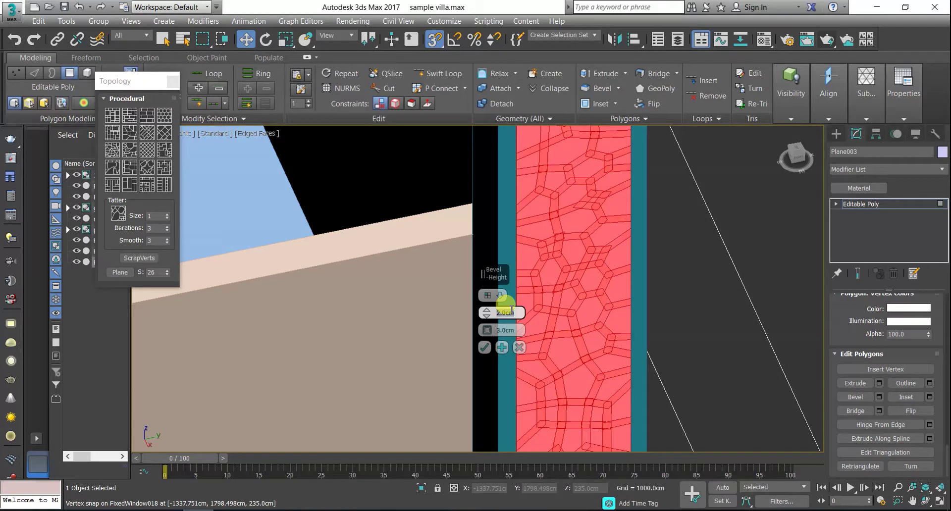
{"action": "type", "text": "1"}
{"action": "key", "text": "Return"}
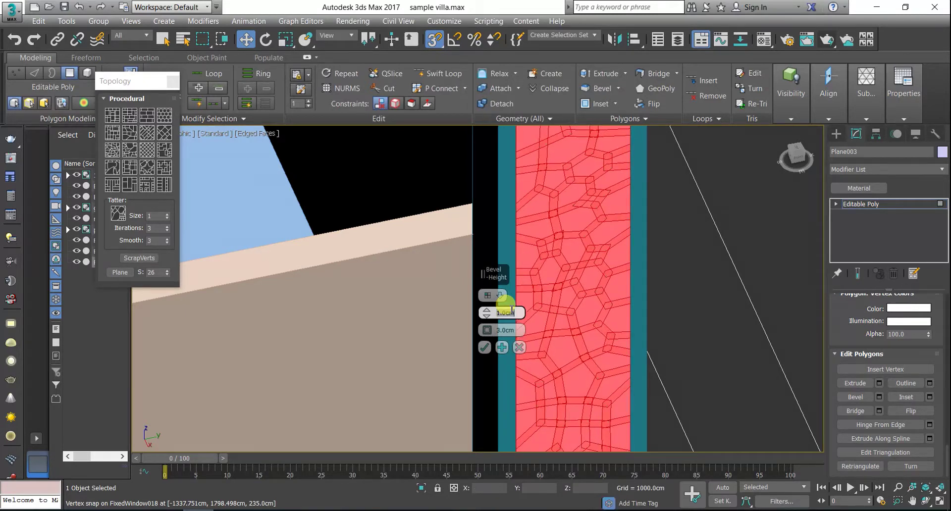
Step: Settle the bevel at 3 cm height and 1 cm outline, toggling Group and Local Normal
{"action": "left_click", "coordinate": [503, 309]}
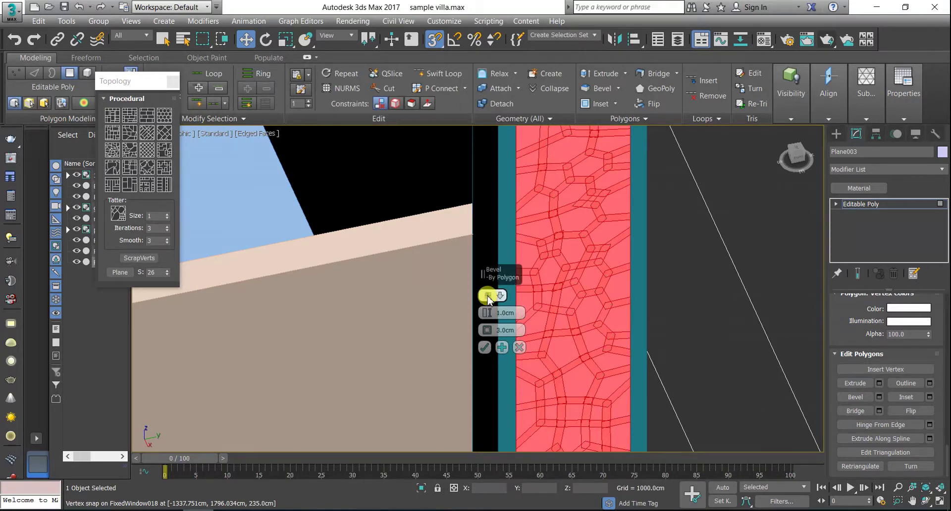
{"action": "left_click", "coordinate": [488, 296]}
{"action": "type", "text": "3"}
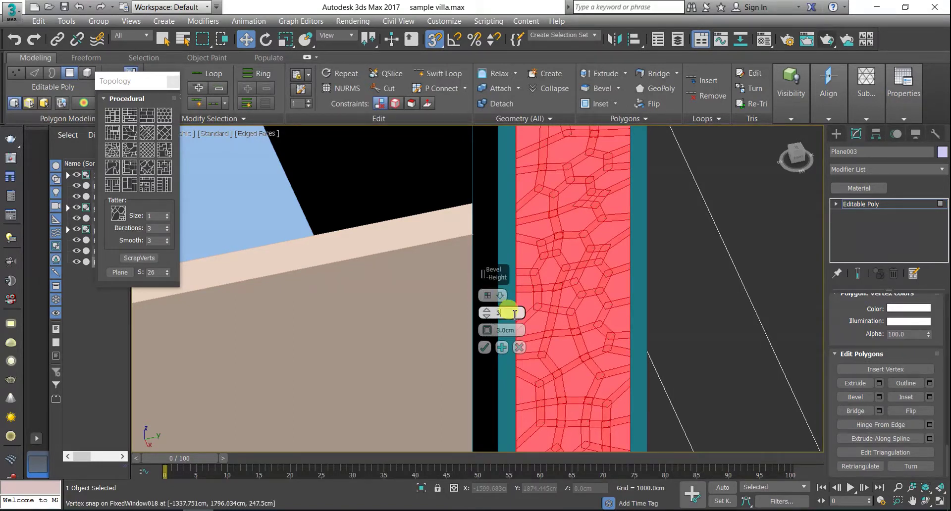
{"action": "left_click", "coordinate": [506, 330]}
{"action": "type", "text": "1"}
{"action": "key", "text": "Return"}
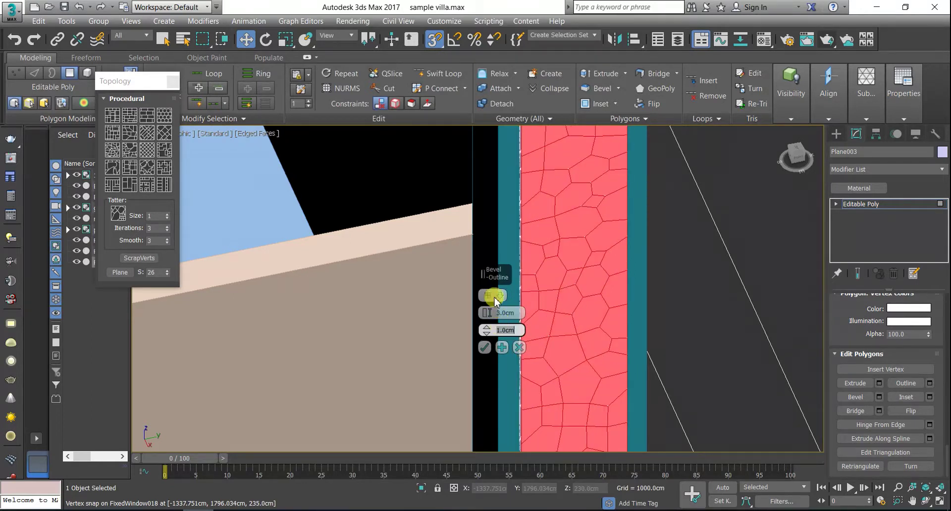
{"action": "left_click", "coordinate": [488, 296]}
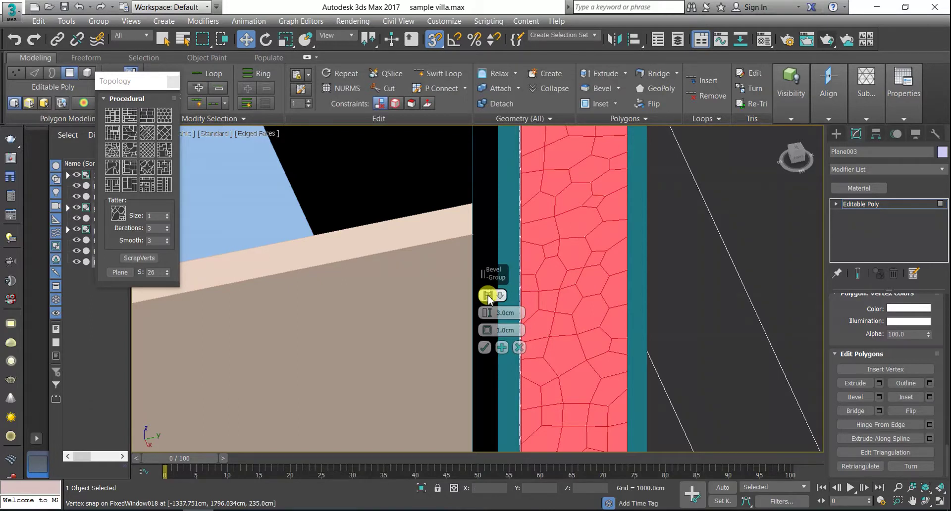
{"action": "left_click", "coordinate": [488, 296]}
{"action": "scroll", "coordinate": [597, 206], "scroll_direction": "down", "scroll_amount": 3}
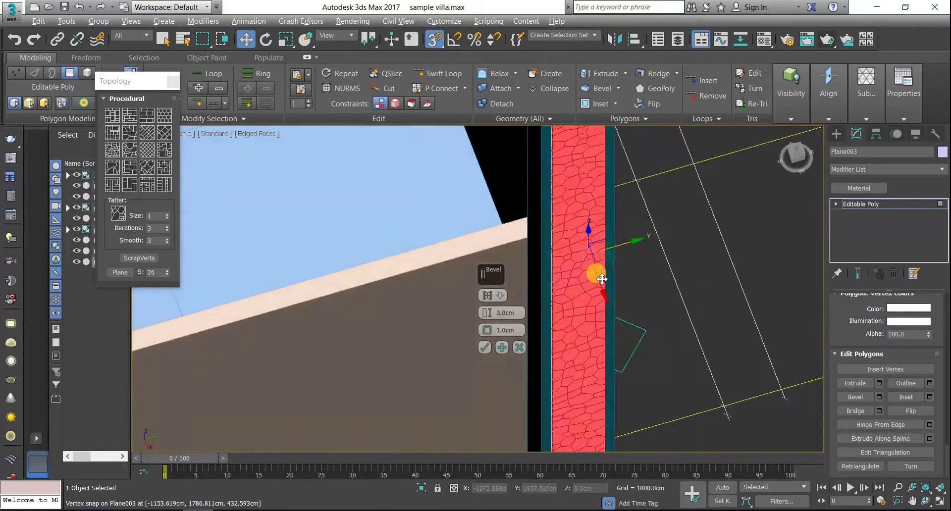
Step: Sink Plane003's panel cells inward with a bevel height of -3 cm and a 1 cm outline
{"action": "scroll", "coordinate": [602, 279], "scroll_direction": "down", "scroll_amount": 4}
{"action": "middle_click_drag", "start_coordinate": [578, 314], "coordinate": [590, 297], "text": "alt"}
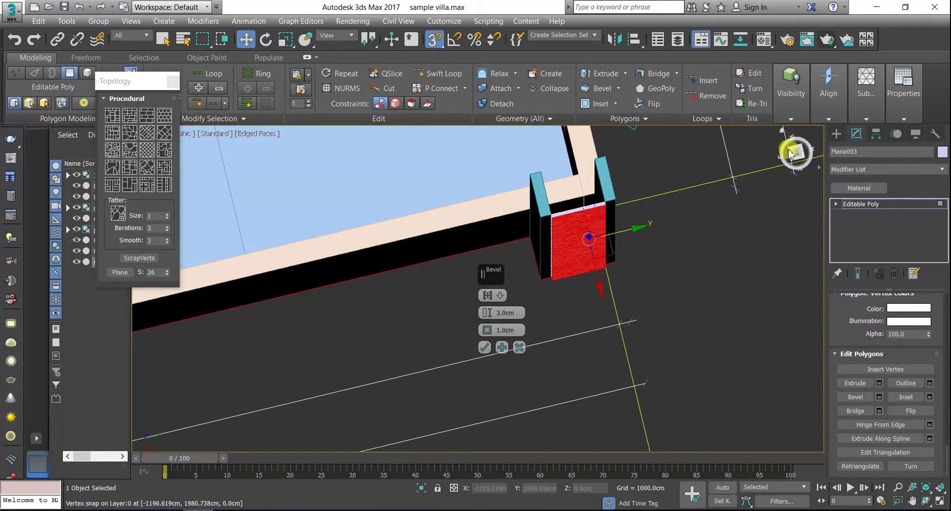
{"action": "left_click", "coordinate": [798, 154]}
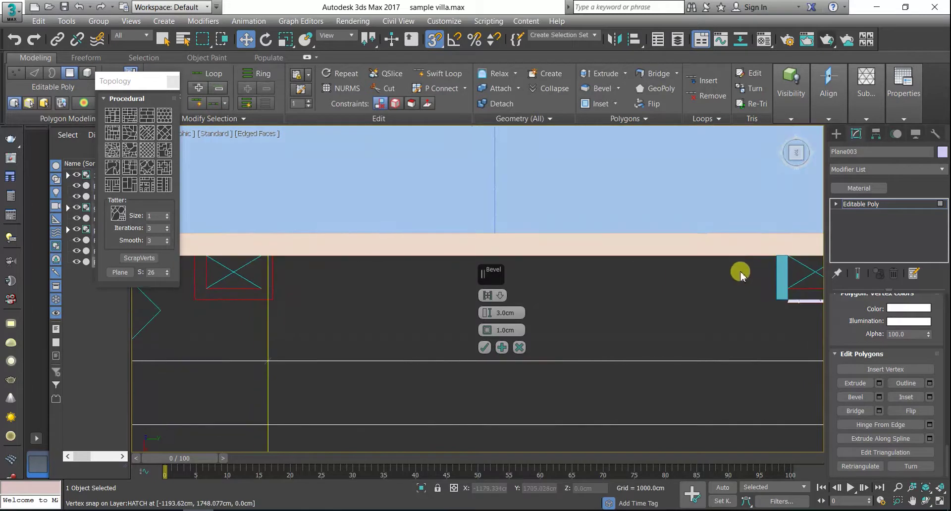
{"action": "mouse_move", "coordinate": [733, 267]}
{"action": "middle_mouse_down"}
{"action": "mouse_move", "coordinate": [594, 345]}
{"action": "mouse_move", "coordinate": [574, 382]}
{"action": "middle_mouse_up"}
{"action": "scroll", "coordinate": [612, 371], "scroll_direction": "up", "scroll_amount": 2}
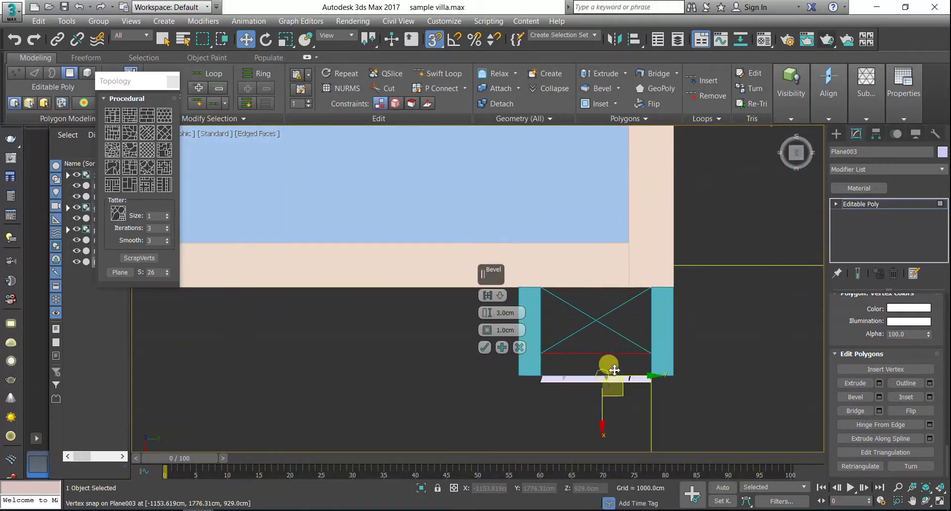
{"action": "scroll", "coordinate": [620, 374], "scroll_direction": "up", "scroll_amount": 3}
{"action": "scroll", "coordinate": [582, 387], "scroll_direction": "up", "scroll_amount": 2}
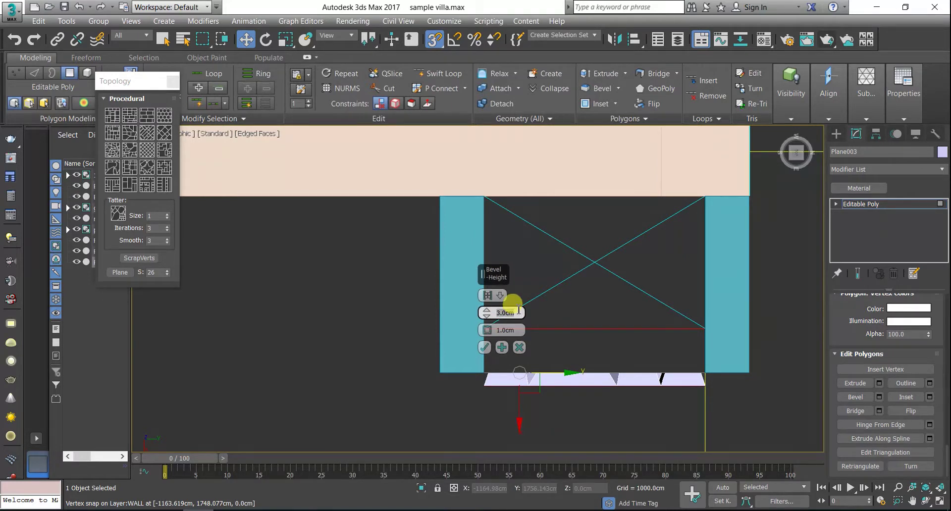
{"action": "type", "text": "-3"}
{"action": "key", "text": "Return"}
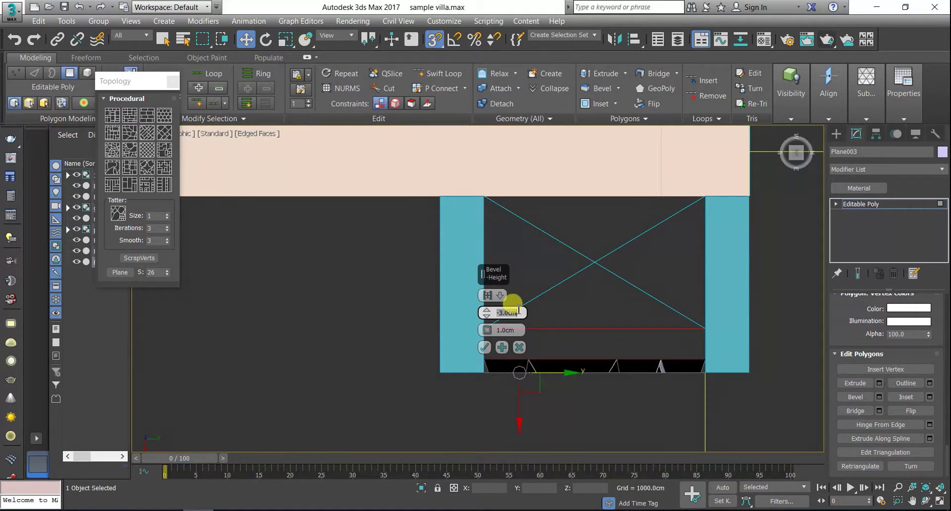
{"action": "scroll", "coordinate": [582, 329], "scroll_direction": "down", "scroll_amount": 2}
{"action": "mouse_move", "coordinate": [584, 327]}
{"action": "middle_mouse_down", "text": "alt"}
{"action": "mouse_move", "coordinate": [625, 287]}
{"action": "mouse_move", "coordinate": [605, 270]}
{"action": "middle_mouse_up", "text": "alt"}
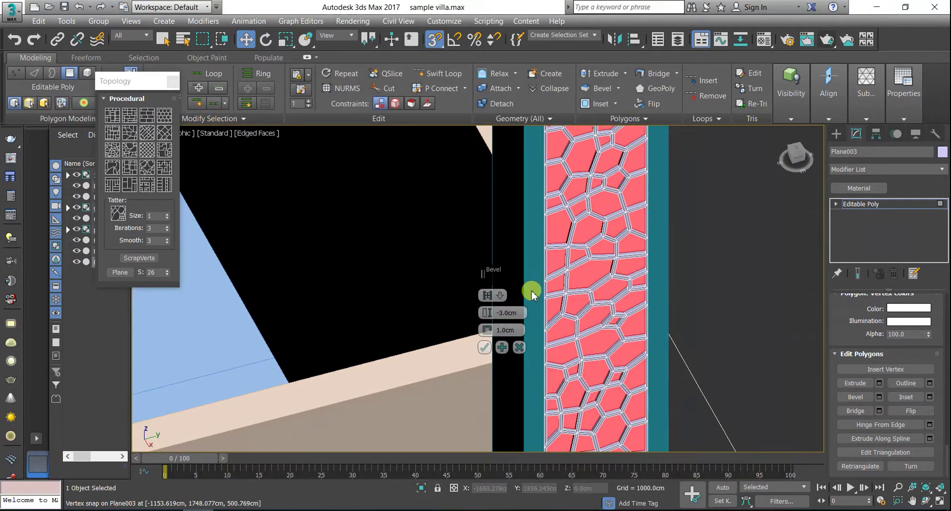
Step: Try bevel outlines of 5 and -5 cm, then settle on -2 cm
{"action": "middle_click_drag", "start_coordinate": [533, 291], "coordinate": [504, 331], "text": "alt"}
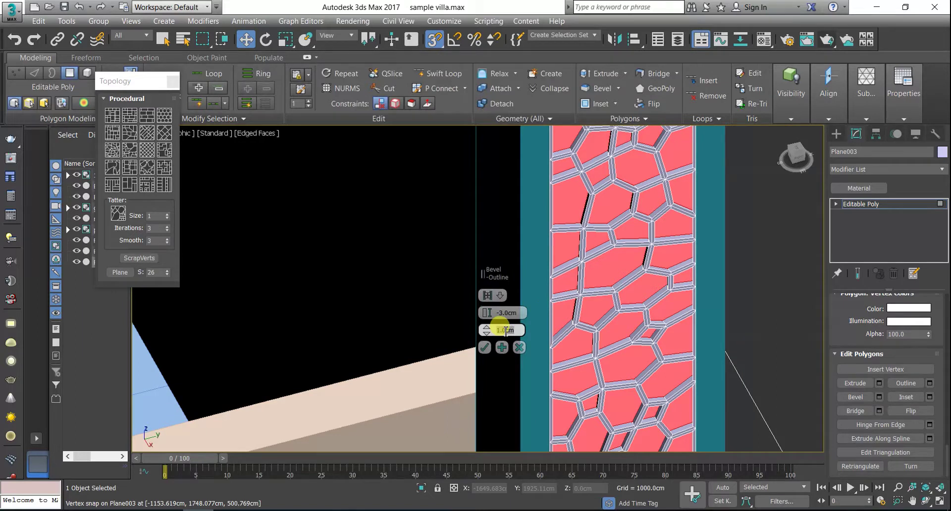
{"action": "type", "text": "5"}
{"action": "key", "text": "Return"}
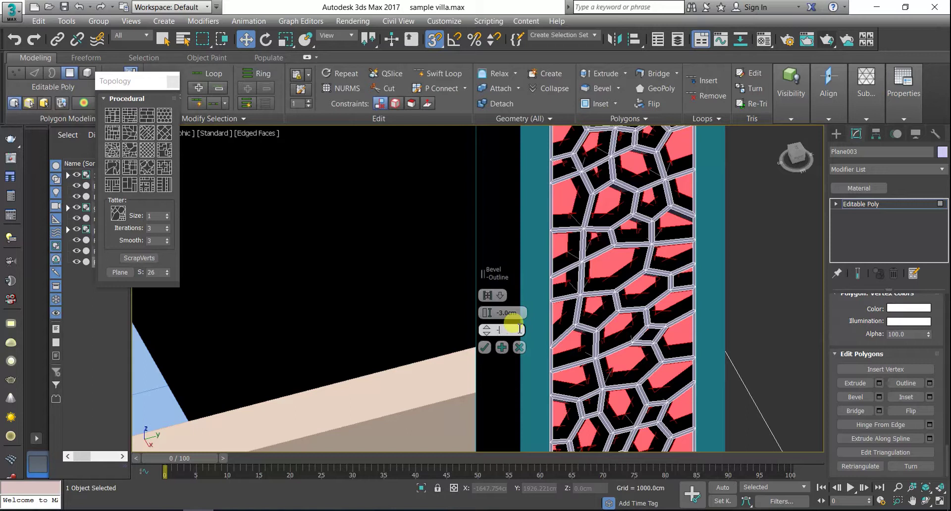
{"action": "type", "text": "5"}
{"action": "key", "text": "Return"}
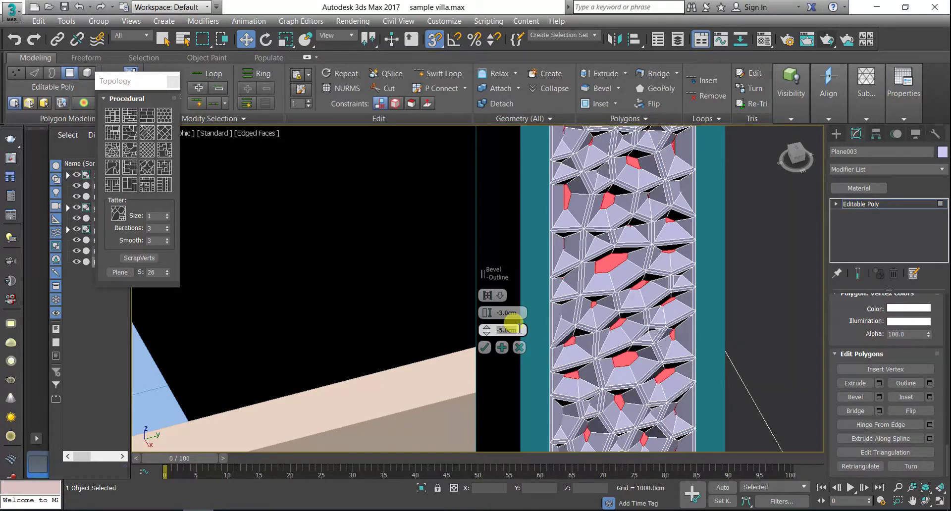
{"action": "type", "text": "2"}
{"action": "key", "text": "Return"}
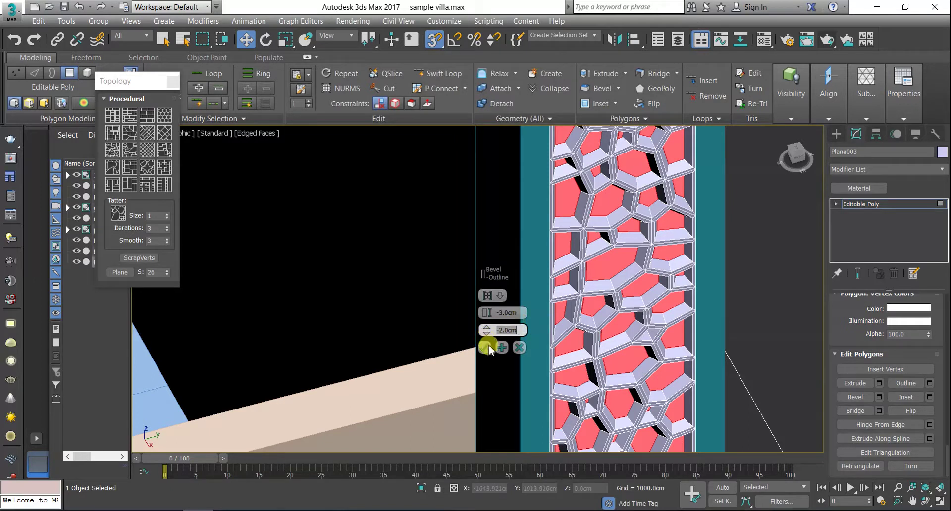
Step: Apply the bevel By Polygon so each cell is bevelled individually
{"action": "left_click", "coordinate": [487, 296]}
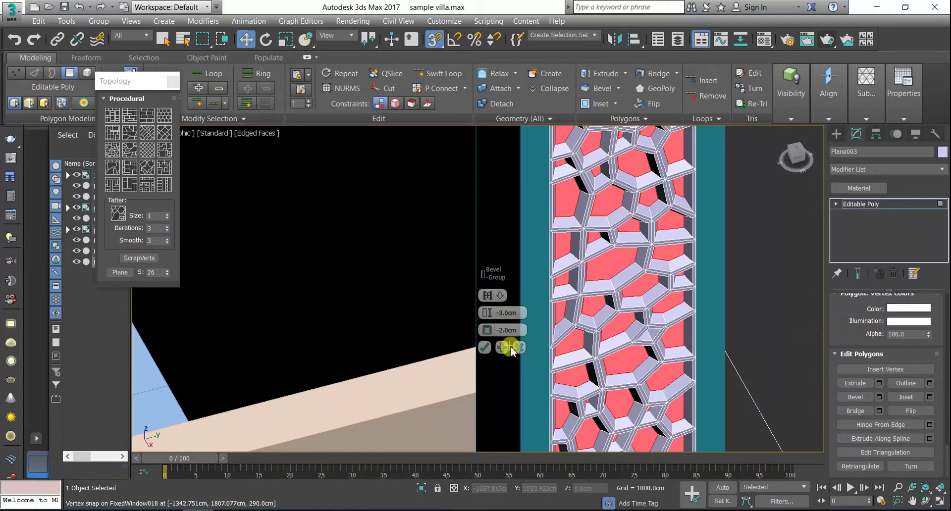
{"action": "left_click", "coordinate": [500, 296]}
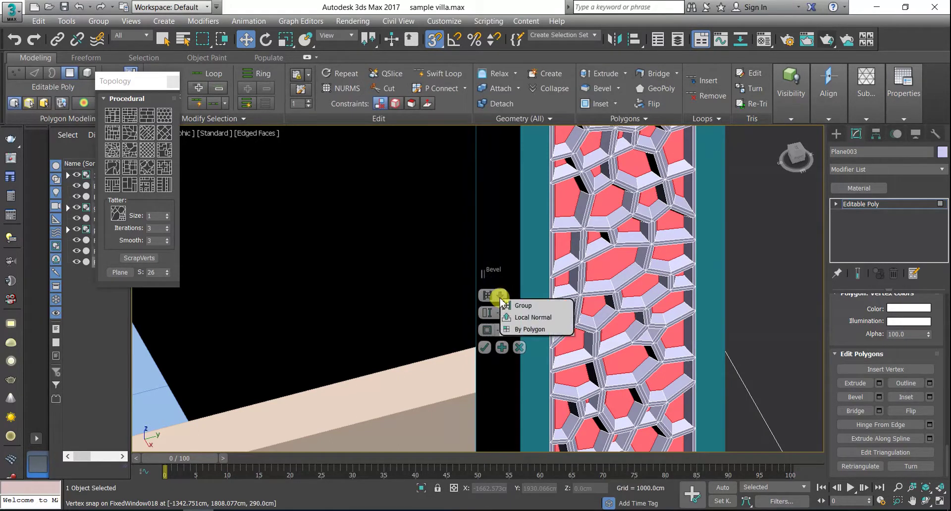
{"action": "left_click", "coordinate": [527, 329]}
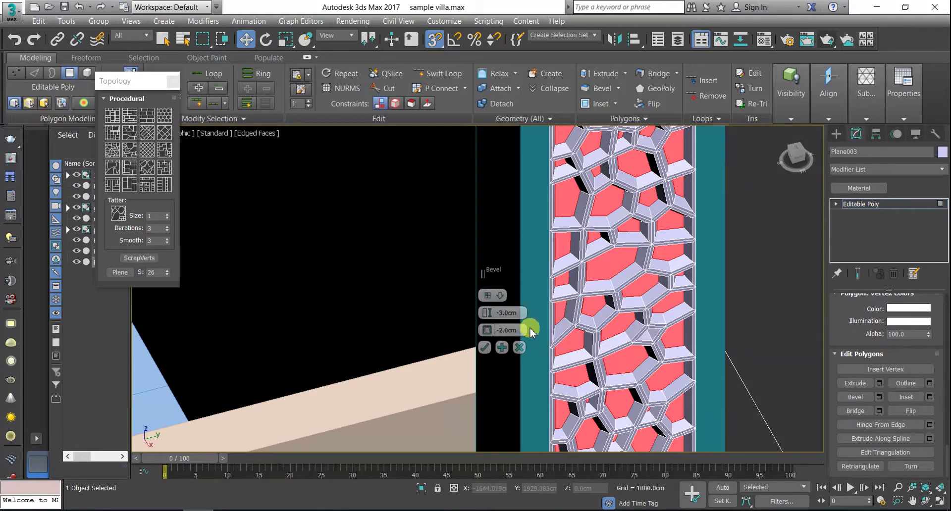
{"action": "left_click", "coordinate": [484, 347]}
Step: Delete the selected cell centres to leave a perforated screen
{"action": "scroll", "coordinate": [519, 297], "scroll_direction": "down", "scroll_amount": 1}
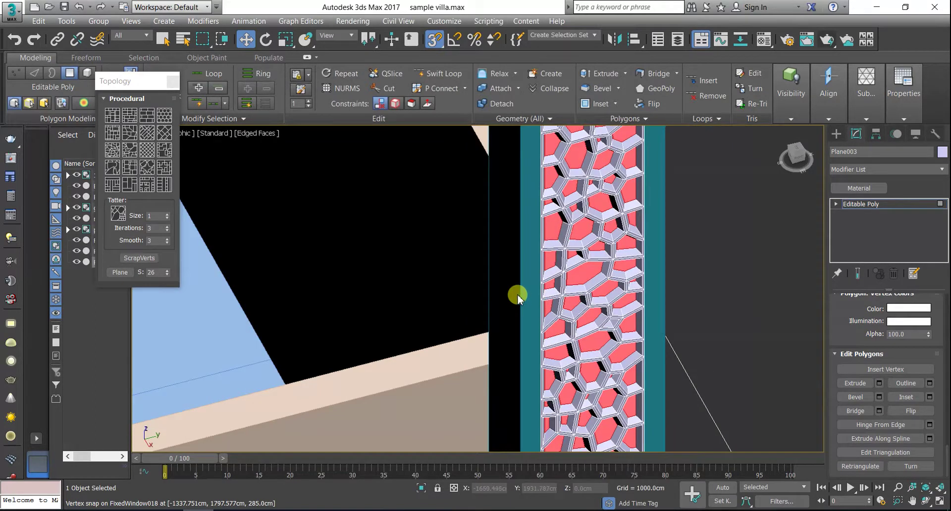
{"action": "scroll", "coordinate": [516, 291], "scroll_direction": "down", "scroll_amount": 1}
{"action": "scroll", "coordinate": [530, 286], "scroll_direction": "down", "scroll_amount": 1}
{"action": "scroll", "coordinate": [495, 276], "scroll_direction": "down", "scroll_amount": 1}
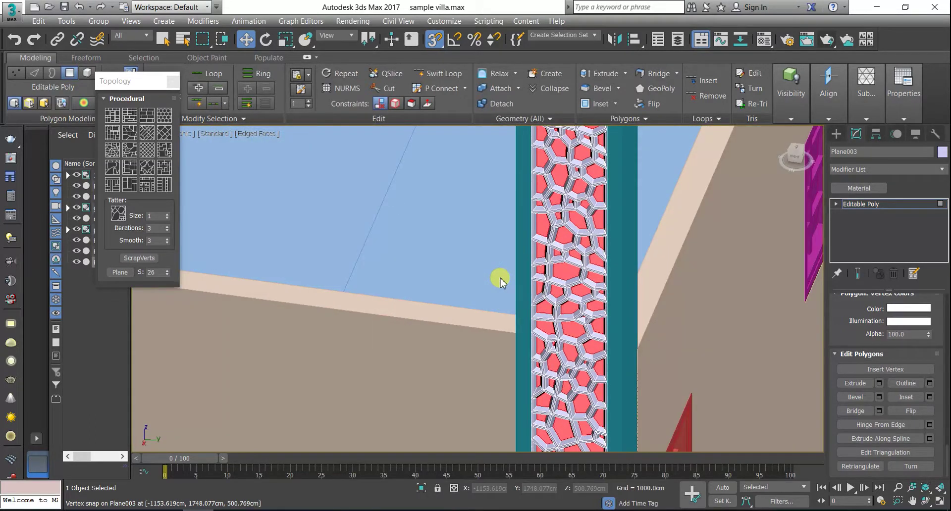
{"action": "key", "text": "Delete"}
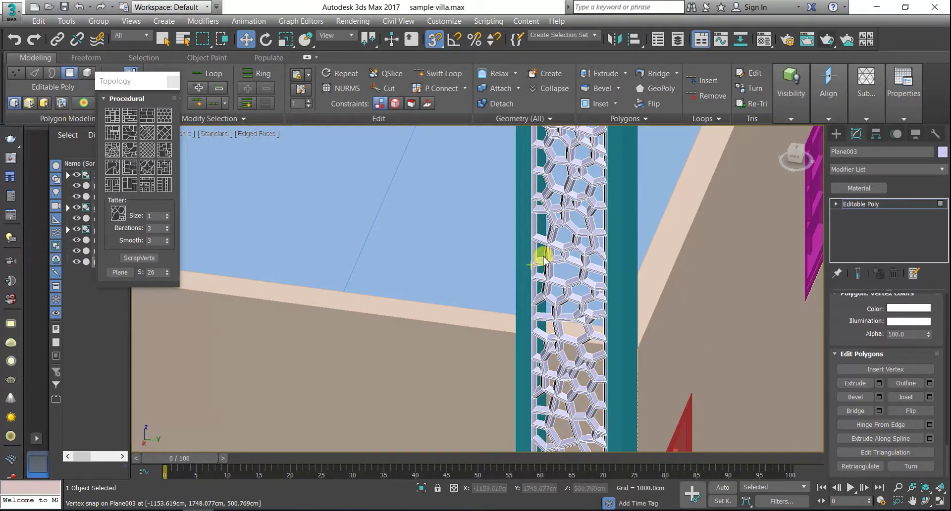